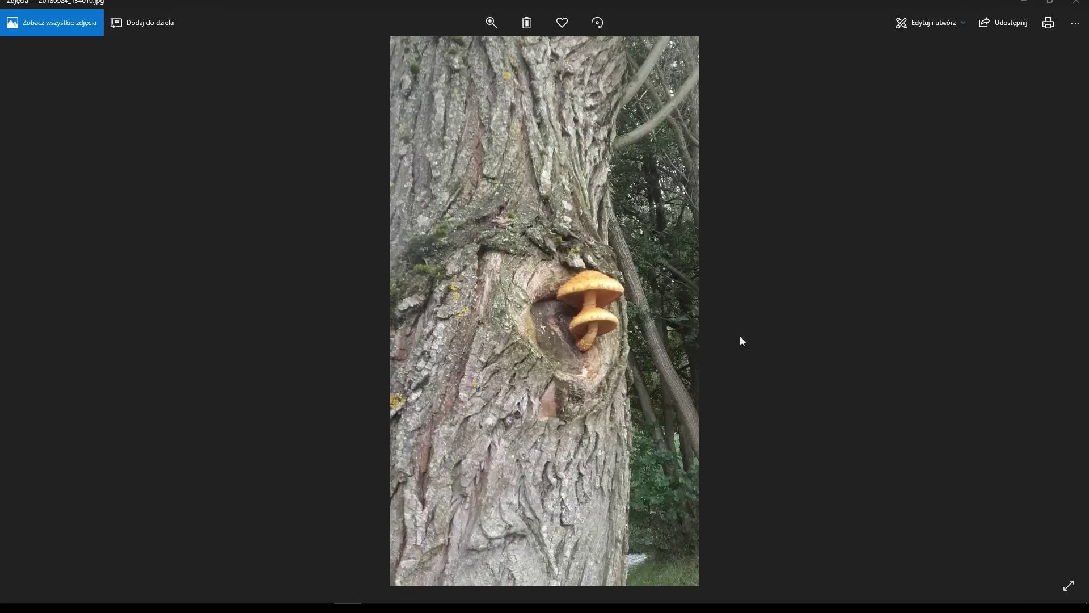
# Step: Look through the series of tree mushroom photos taken from different angles
pyautogui.click(1060, 309)
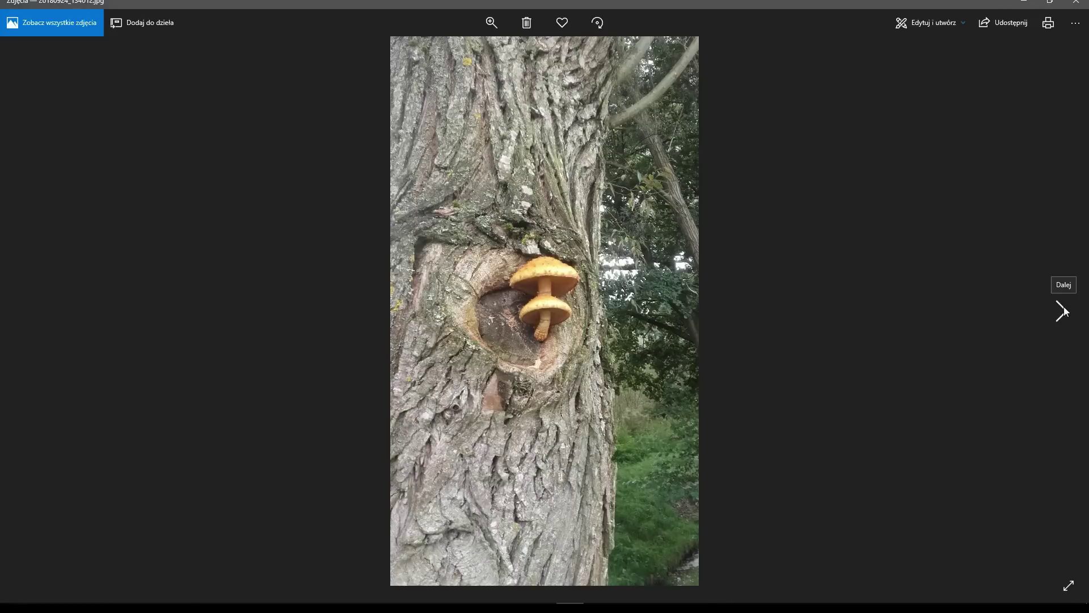
pyautogui.click(1061, 311)
pyautogui.click(1062, 311)
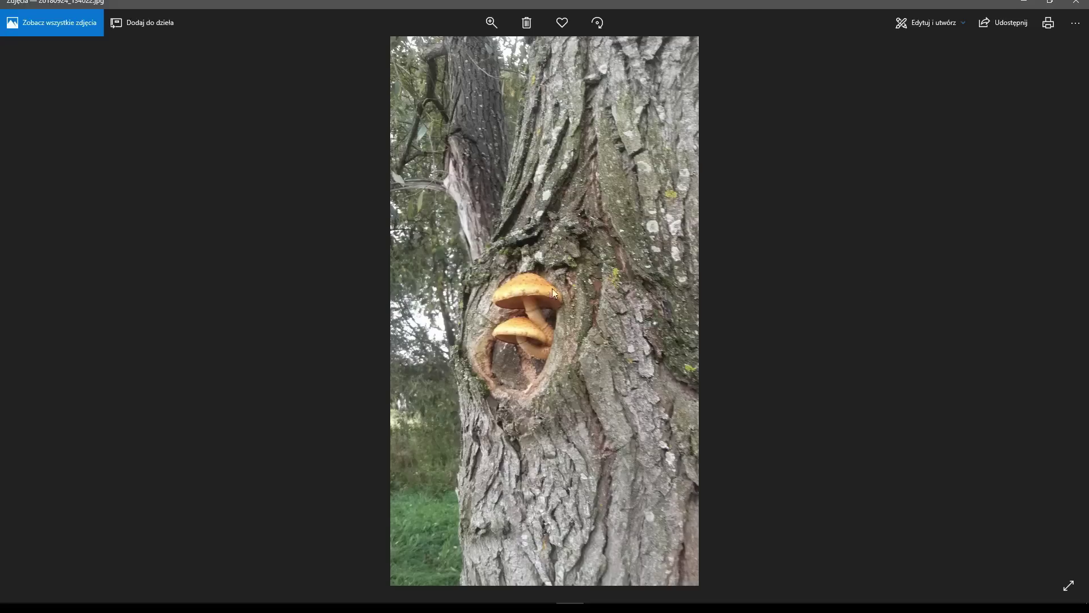
pyautogui.click(1061, 312)
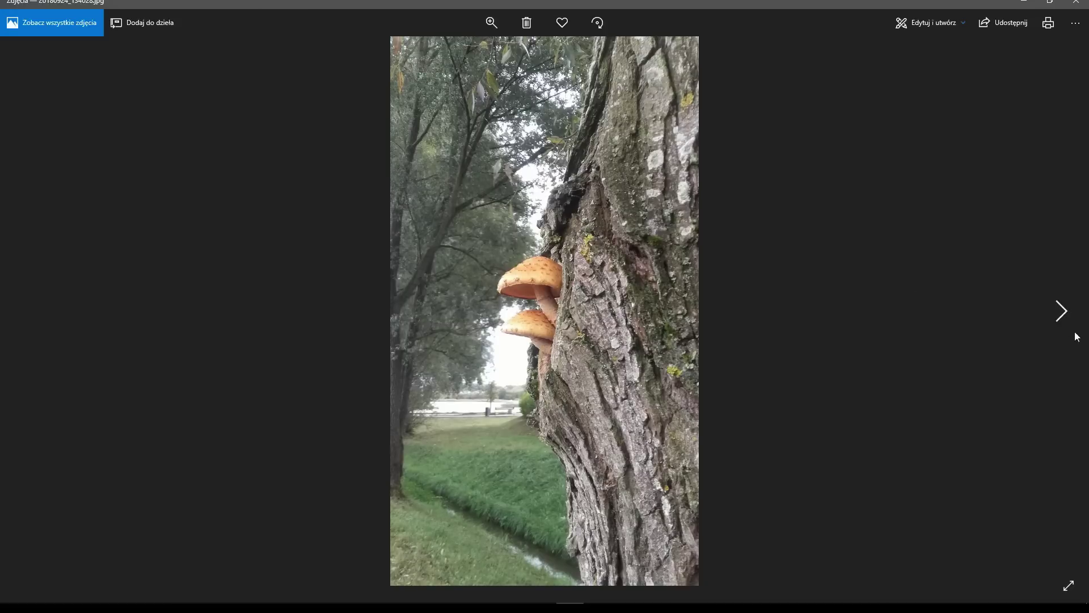
pyautogui.click(1063, 318)
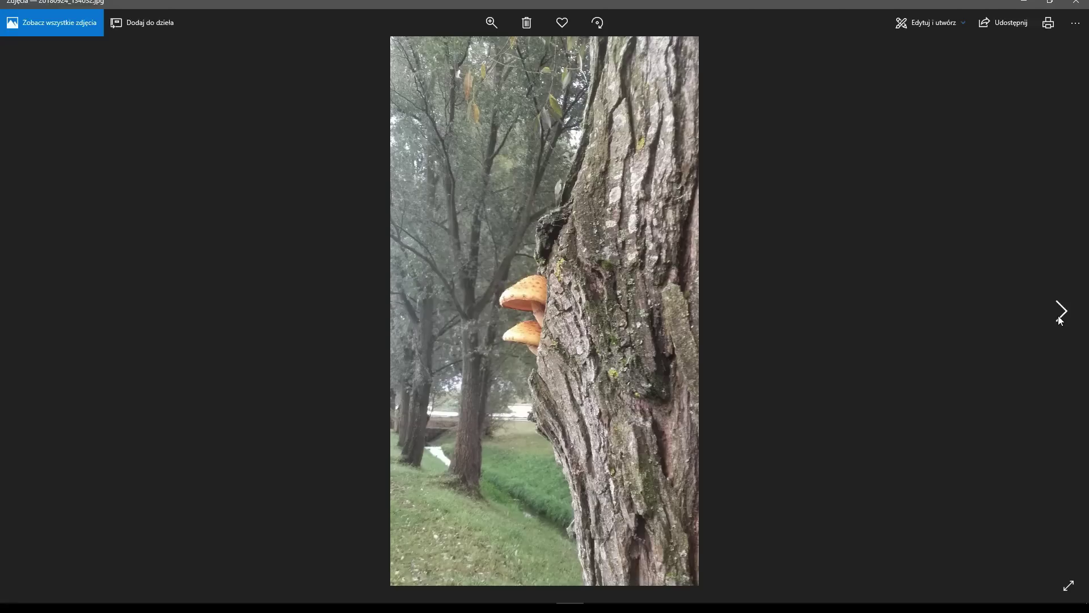
pyautogui.click(1060, 319)
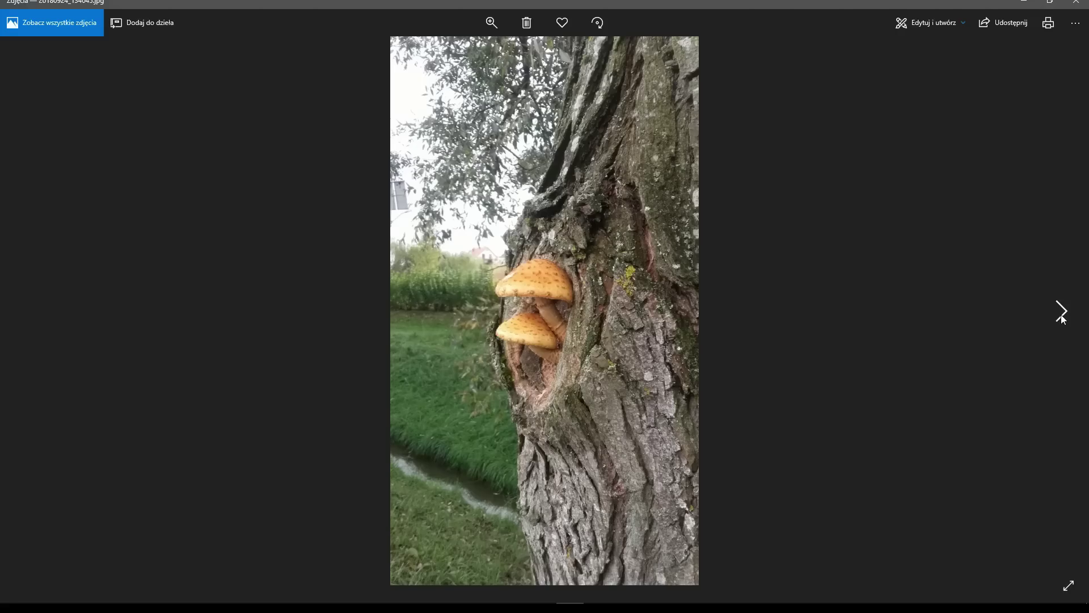
pyautogui.click(1061, 320)
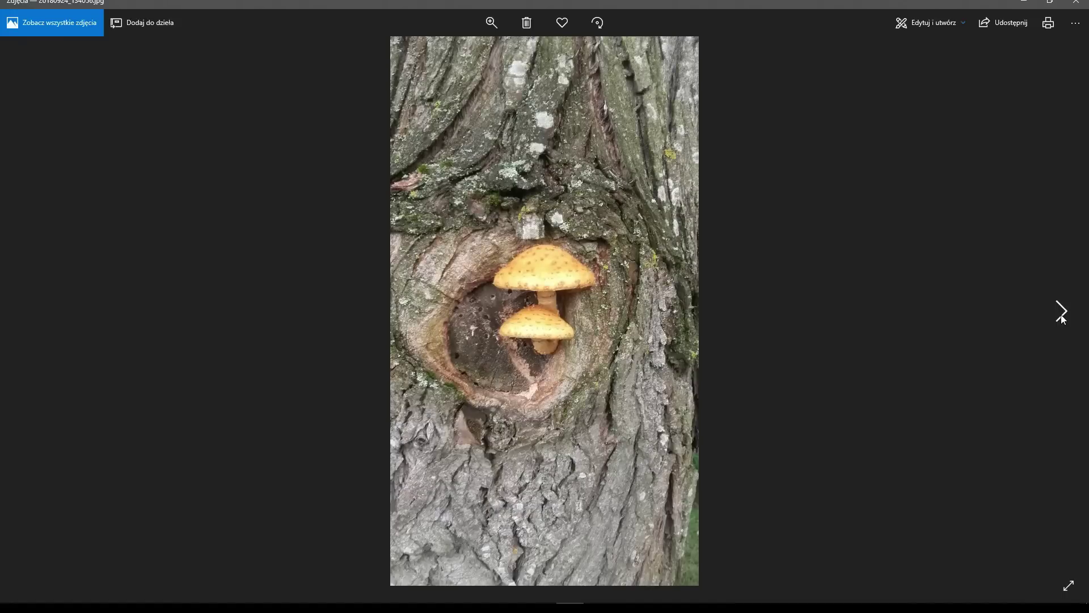
pyautogui.click(1061, 312)
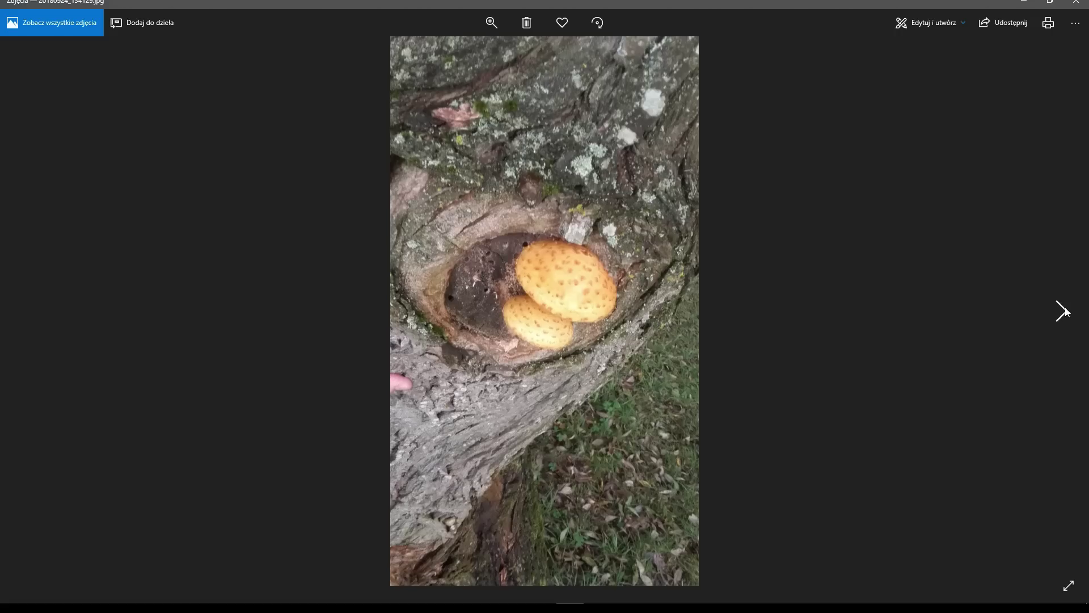
pyautogui.click(1061, 311)
pyautogui.click(1061, 311)
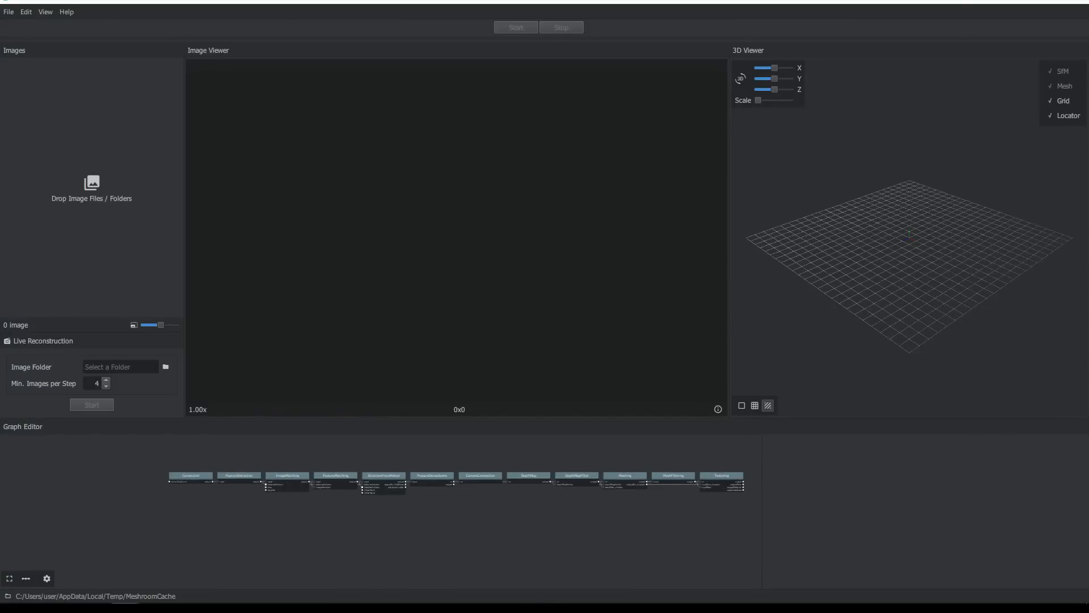
# Step: Switch to Meshroom and load the tree mushroom photos from the photoscan folder
pyautogui.moveTo(121, 603); pyautogui.dragTo(121, 212)
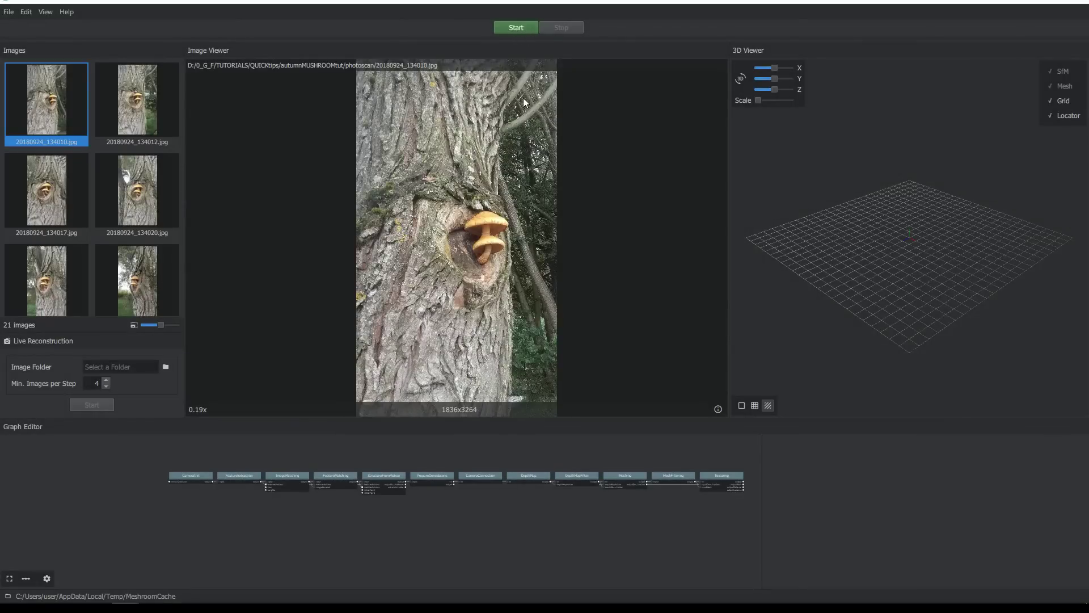
pyautogui.click(517, 28)
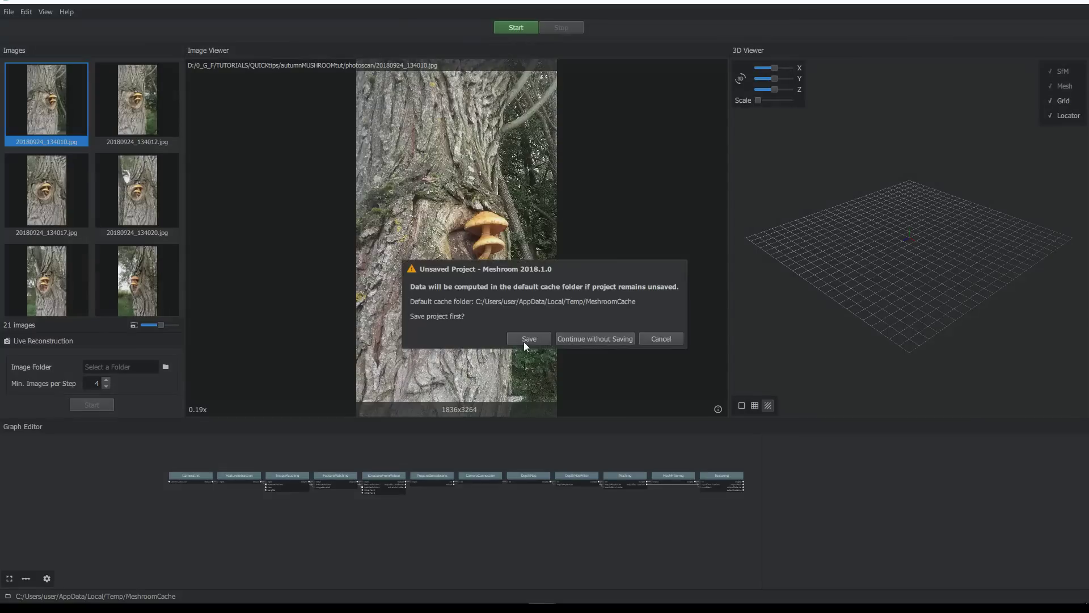
pyautogui.click(661, 338)
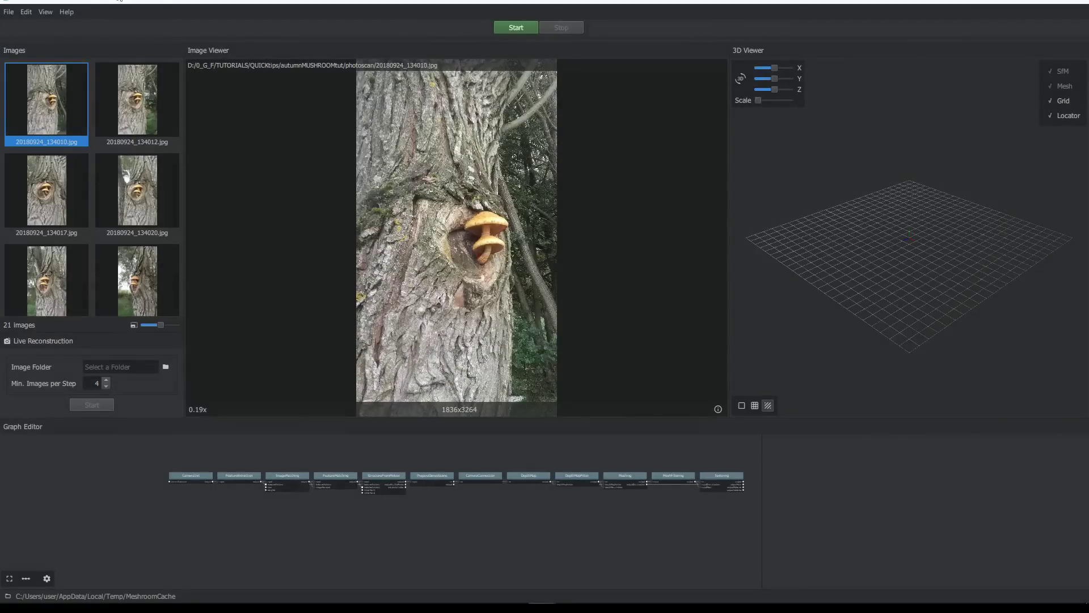
# Step: Save the Meshroom project in D:/PHOTOSCANNING/mushroom and start the reconstruction
pyautogui.click(8, 12)
pyautogui.click(18, 72)
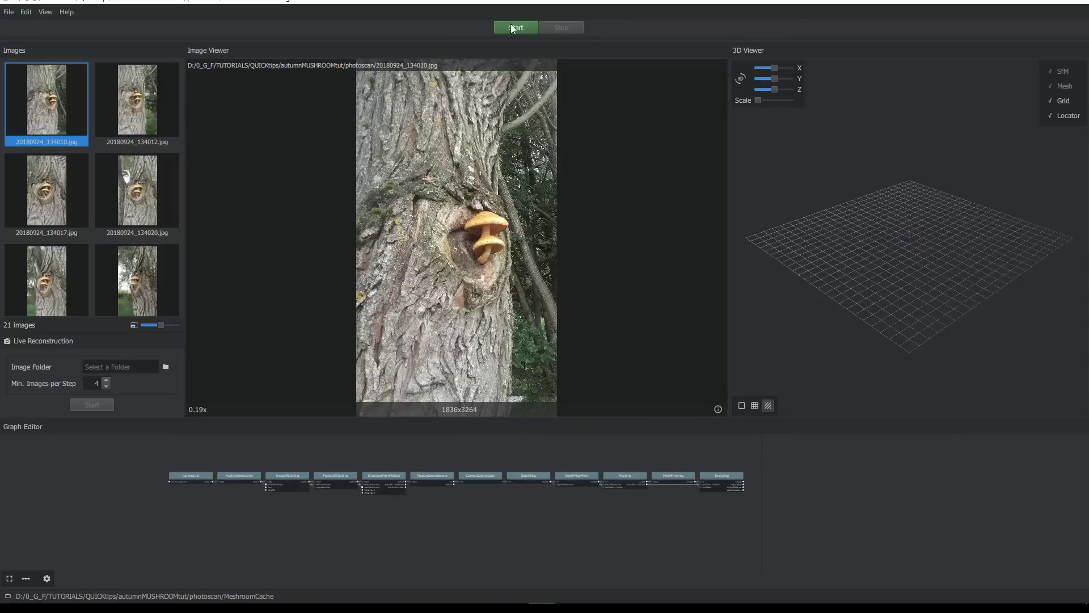
pyautogui.click(510, 26)
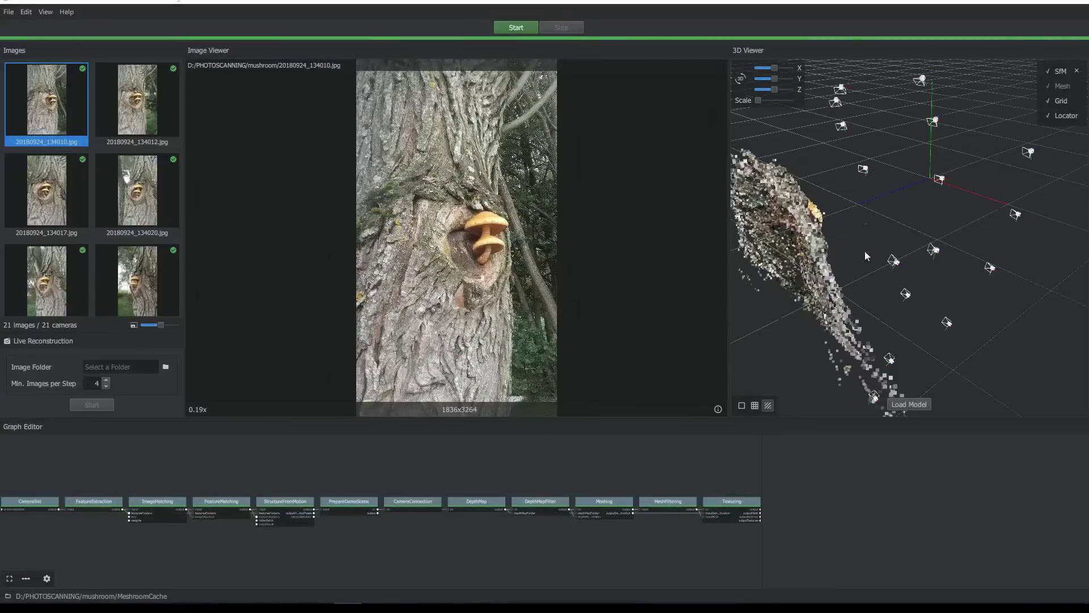
# Step: Load the reconstructed textured model into the 3D viewer and hide the SfM point cloud
pyautogui.moveTo(834, 250); pyautogui.dragTo(859, 160)
pyautogui.scroll(10, 724, 270)
pyautogui.click(1050, 101)
pyautogui.click(1049, 101)
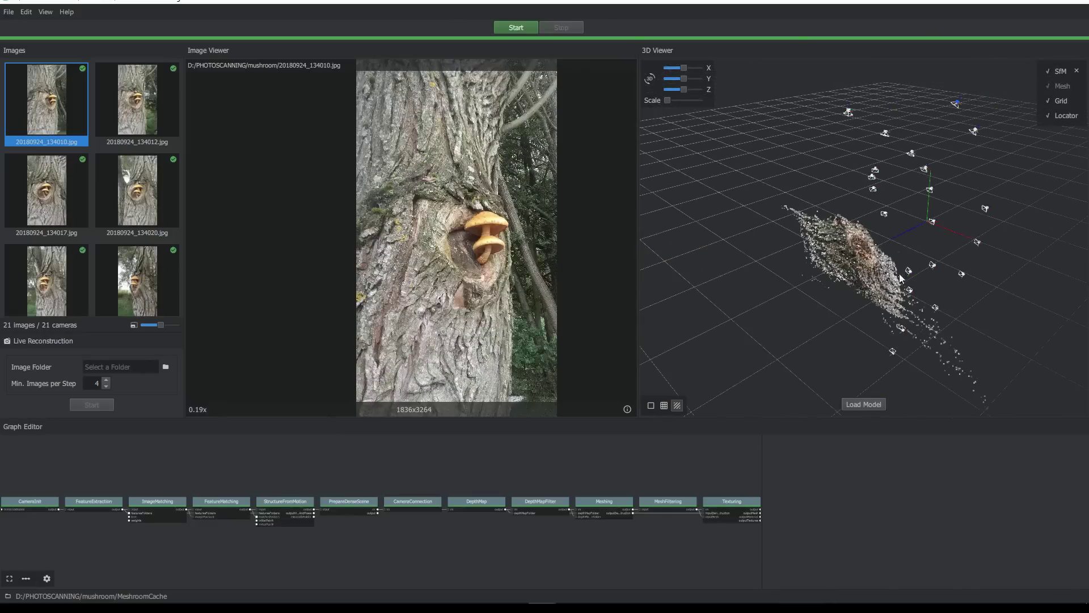
pyautogui.click(863, 404)
pyautogui.click(1046, 71)
# Step: Rotate the model around the X, Y and Z axes in the 3D viewer to stand the trunk upright
pyautogui.moveTo(805, 250); pyautogui.dragTo(816, 229)
pyautogui.moveTo(684, 67); pyautogui.dragTo(691, 68)
pyautogui.moveTo(684, 79); pyautogui.dragTo(699, 68)
pyautogui.moveTo(683, 89); pyautogui.dragTo(692, 88)
# Step: Examine the textured trunk and mushrooms up close from several sides
pyautogui.moveTo(1015, 165); pyautogui.dragTo(897, 210, button='middle')
pyautogui.rightClick(732, 235)
pyautogui.click(740, 243)
pyautogui.scroll(5, 881, 182)
pyautogui.moveTo(880, 182); pyautogui.dragTo(884, 190)
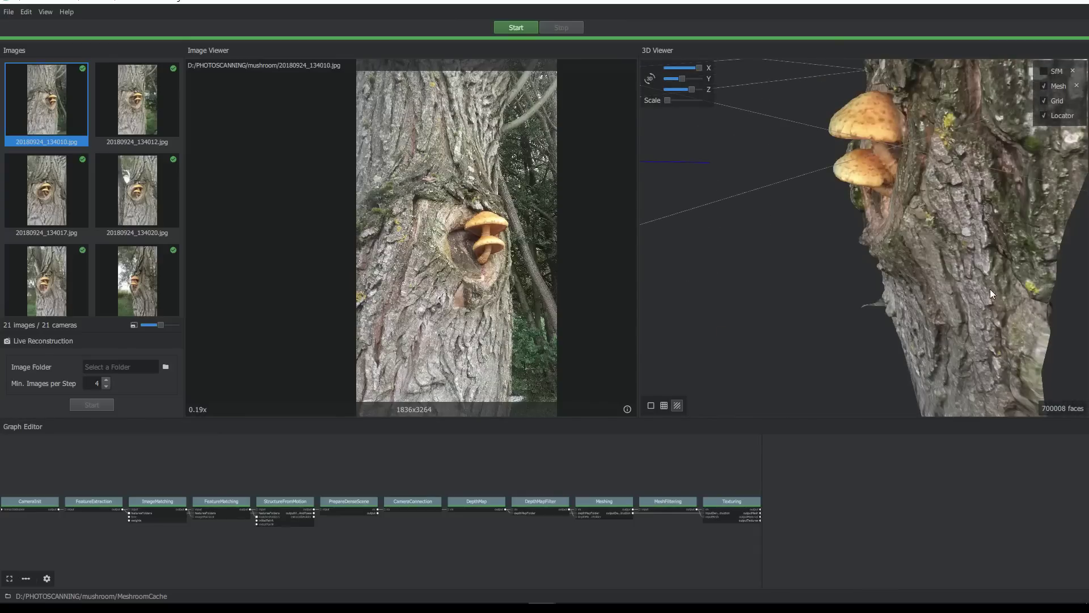
pyautogui.moveTo(941, 270); pyautogui.dragTo(726, 185)
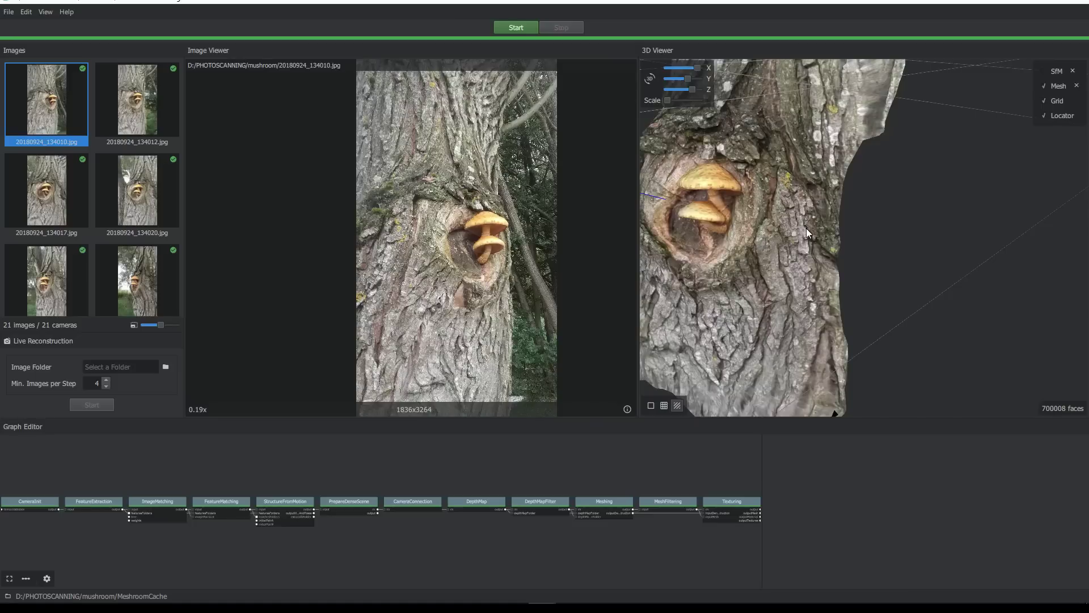
pyautogui.moveTo(716, 267); pyautogui.dragTo(782, 248)
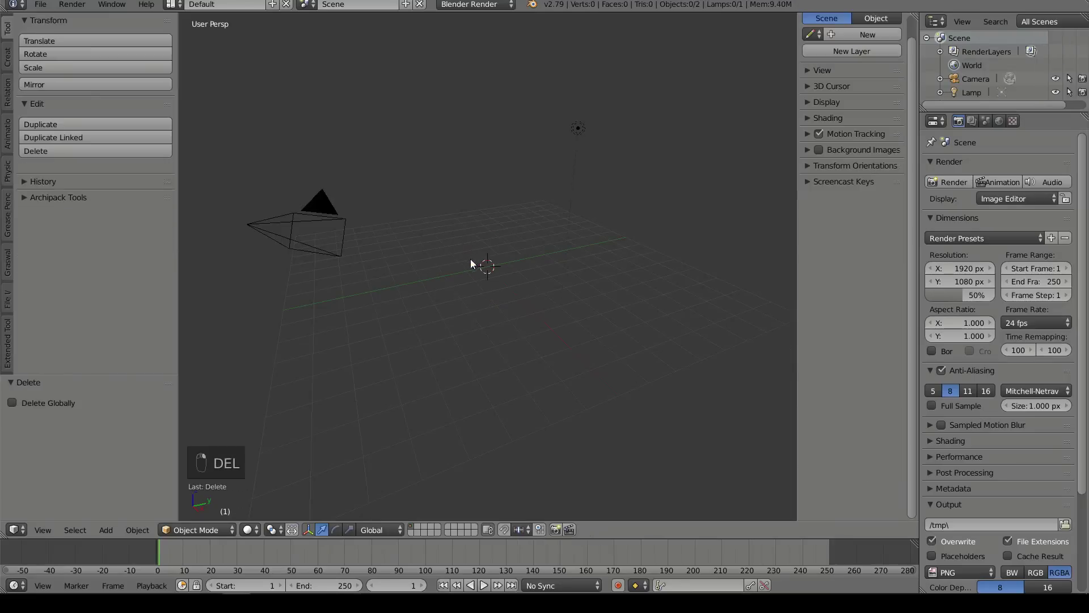
# Step: Switch to Blender and import the Wavefront file texturedMesh.obj from the Meshroom texturing cache folder
pyautogui.click(40, 4)
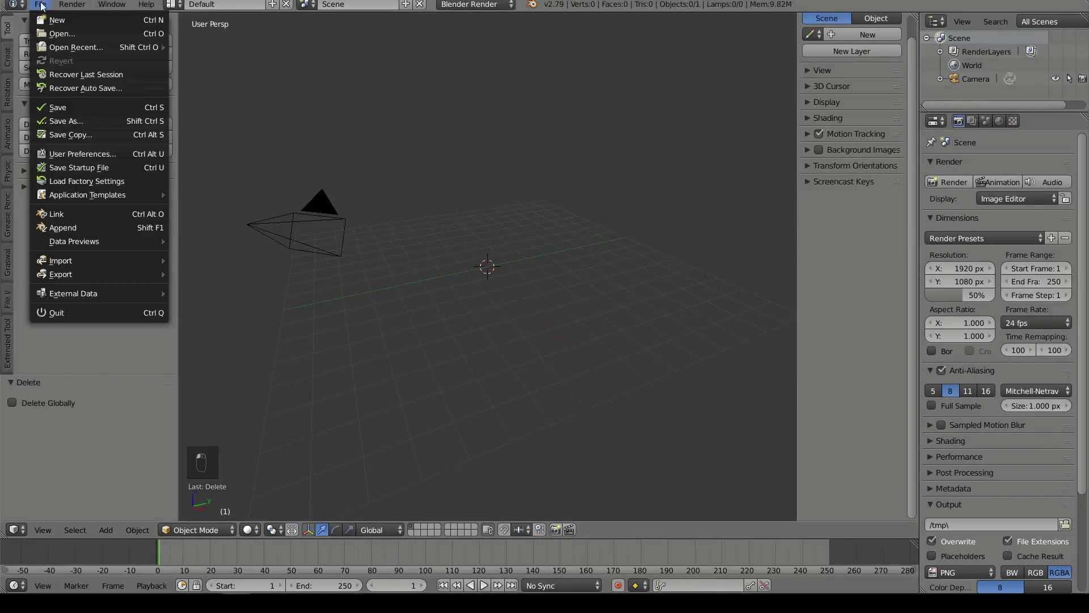
pyautogui.moveTo(85, 258)
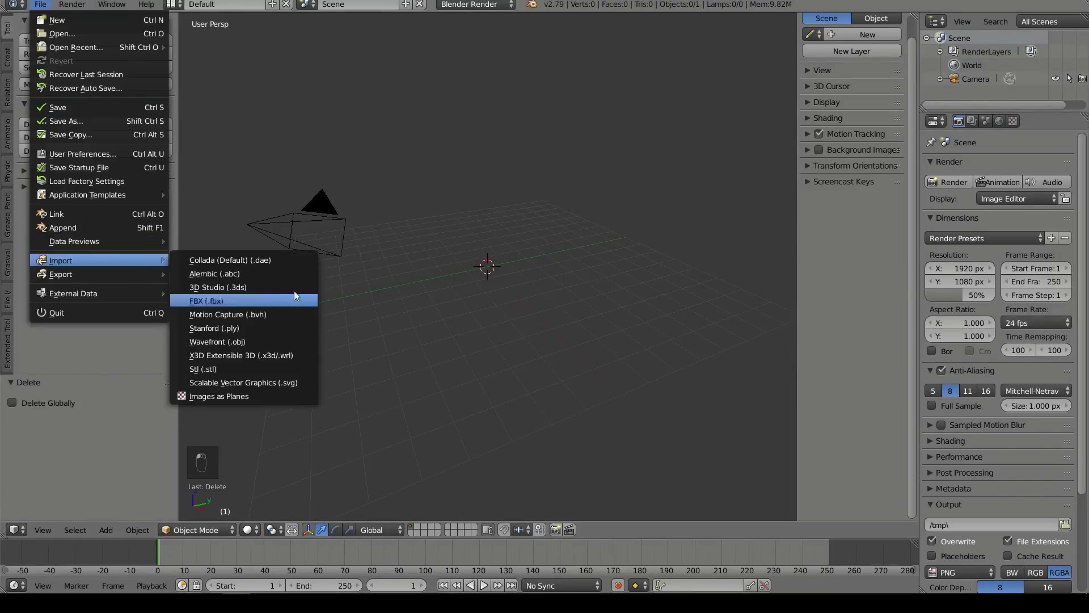
pyautogui.click(251, 339)
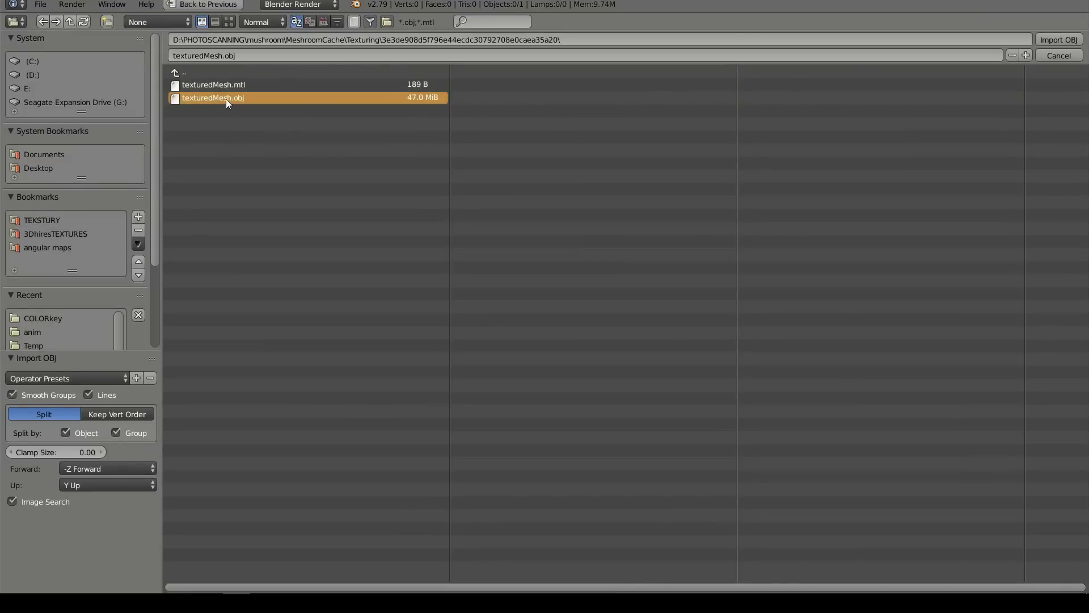
pyautogui.click(1056, 41)
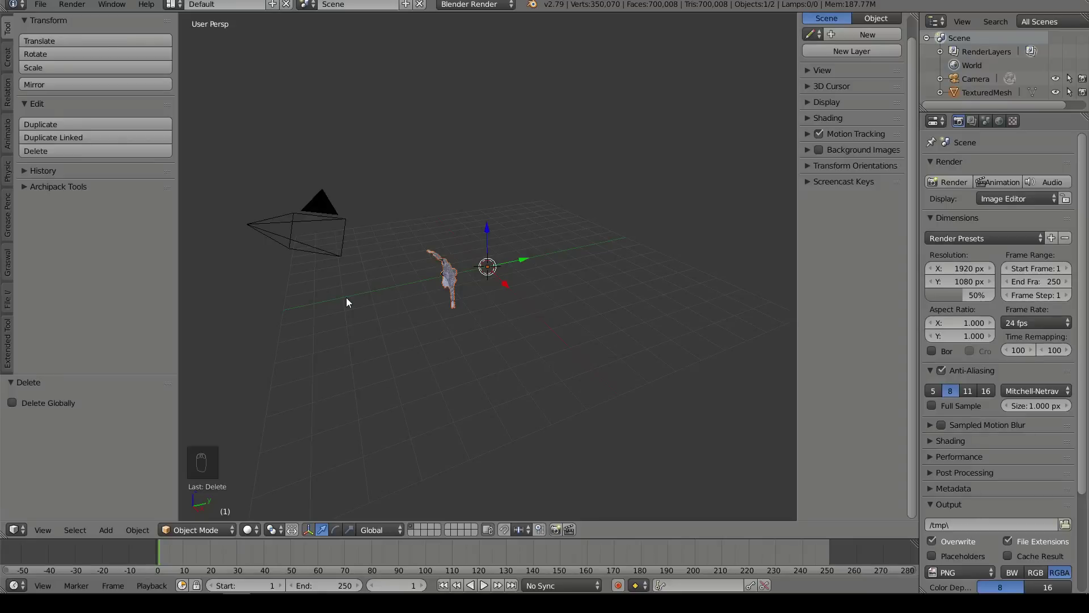
# Step: Rotate the imported trunk mesh 90° around the Y axis
pyautogui.moveTo(348, 302); pyautogui.dragTo(515, 274, button='middle')
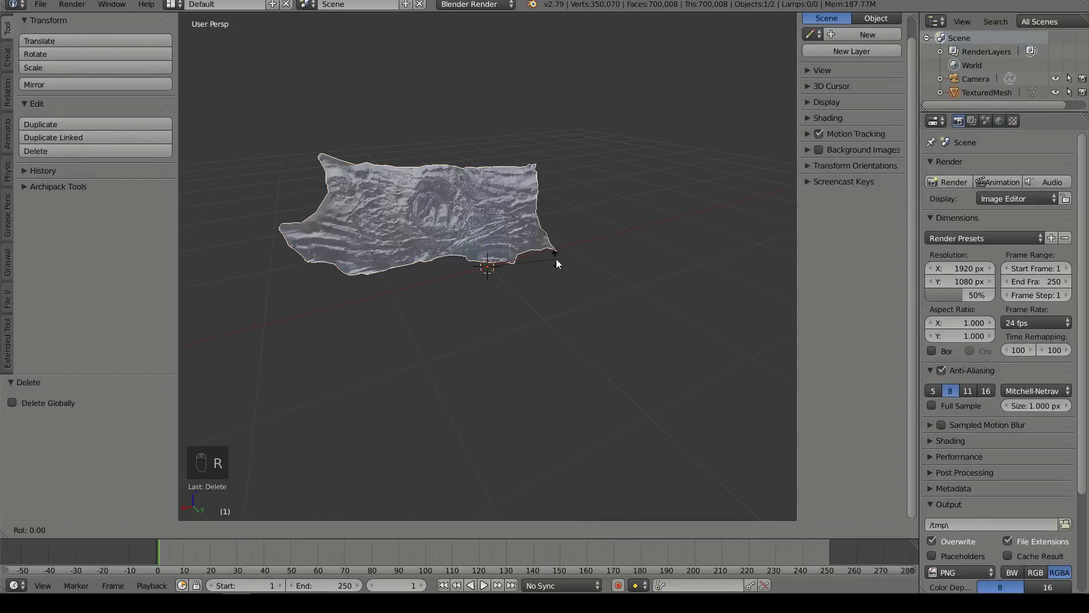
pyautogui.write('ry90')
pyautogui.press('Return')
pyautogui.moveTo(532, 221); pyautogui.dragTo(521, 218, button='middle')
pyautogui.scroll(3, 461, 267)
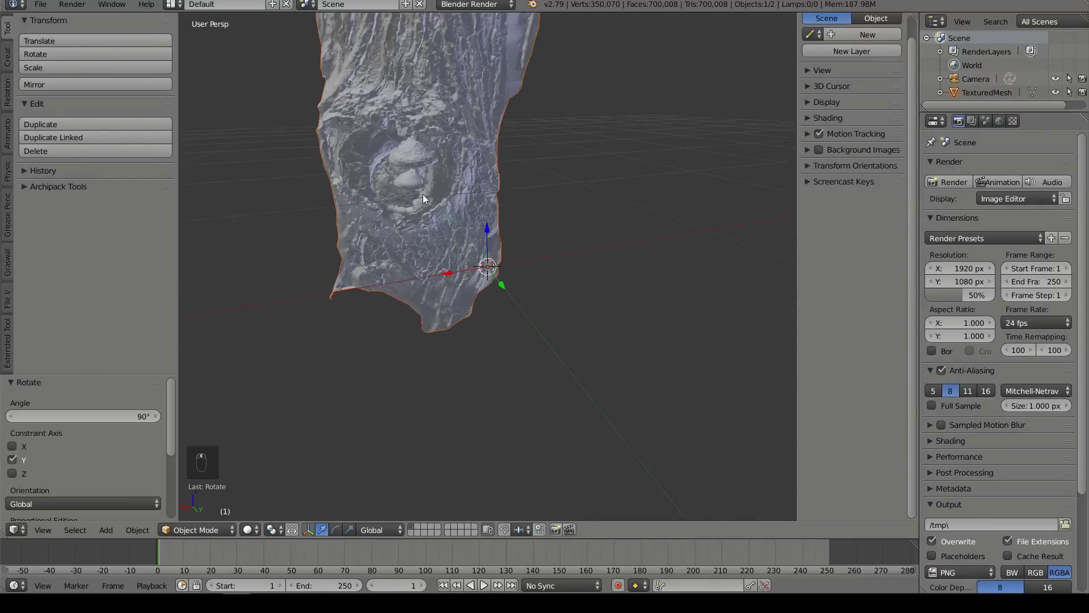
pyautogui.scroll(-5, 423, 193)
pyautogui.scroll(5, 406, 209)
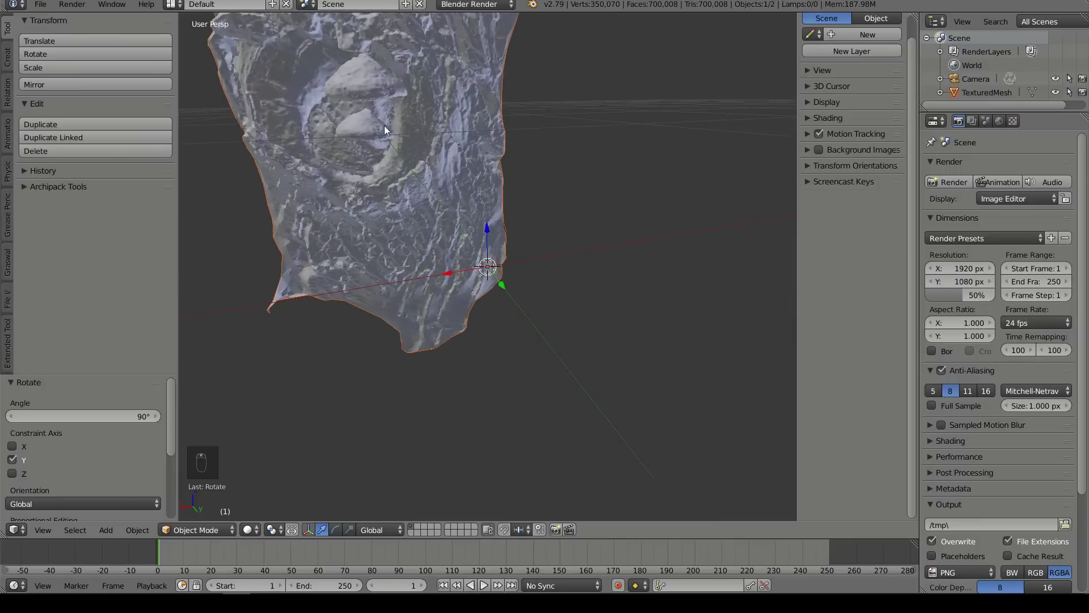
pyautogui.scroll(-5, 411, 173)
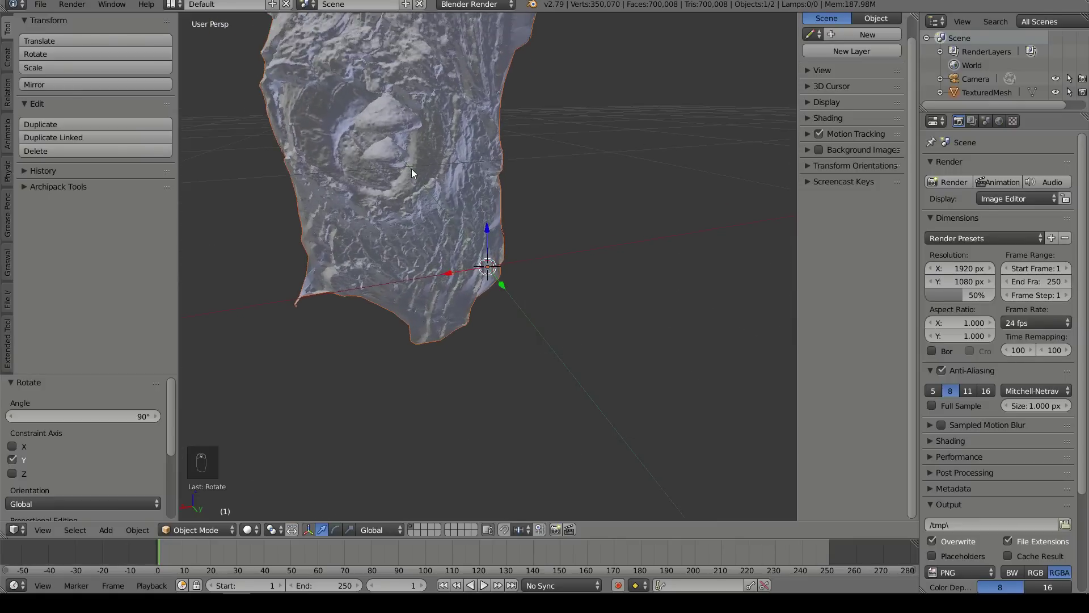
# Step: Enlarge the timeline area below the 3D view and turn it into a node editor
pyautogui.moveTo(520, 538); pyautogui.dragTo(455, 319)
pyautogui.click(14, 584)
pyautogui.click(45, 418)
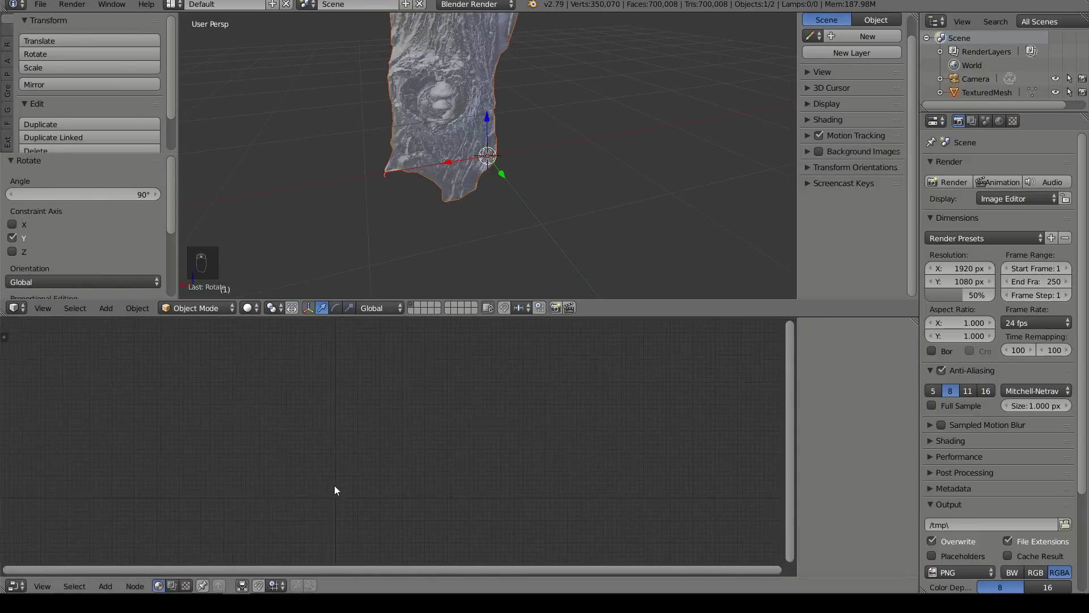
# Step: Make the trunk mesh active, show its material settings and set the render engine to Cycles Render
pyautogui.rightClick(471, 148)
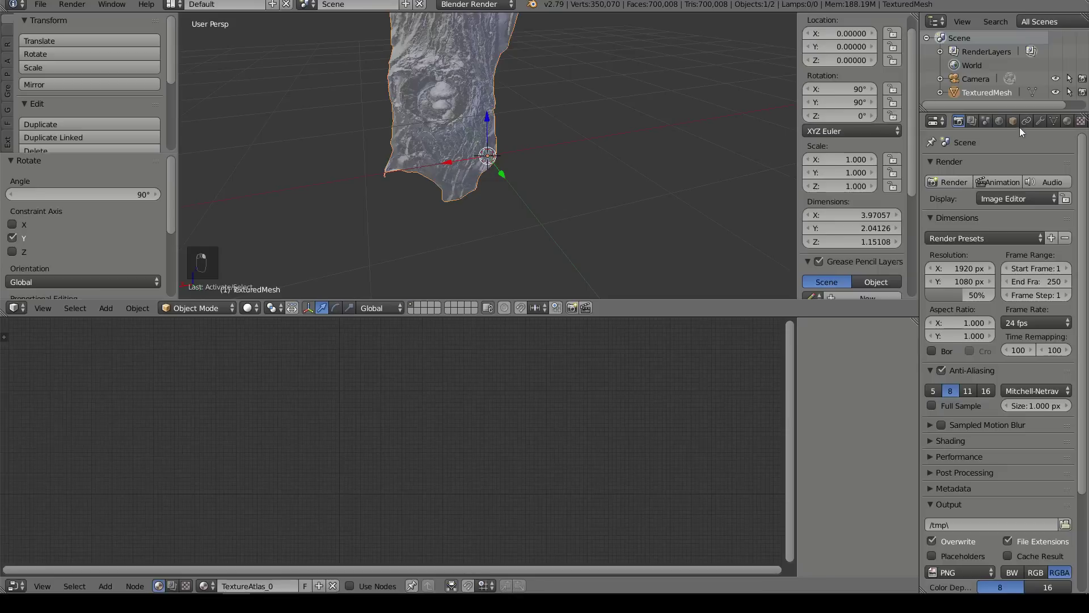
pyautogui.click(1066, 121)
pyautogui.click(475, 4)
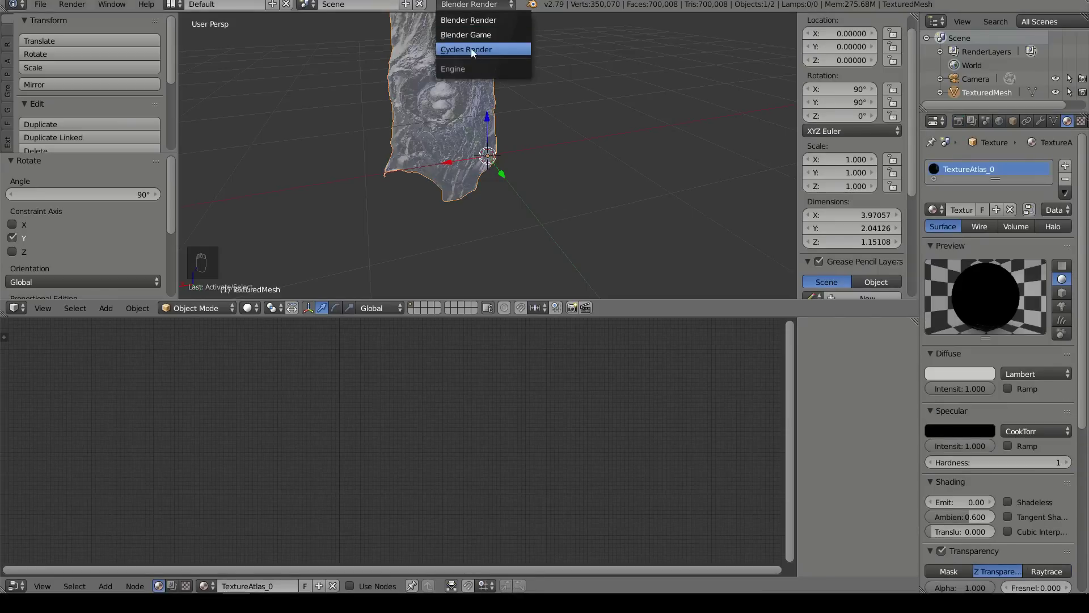
pyautogui.click(471, 49)
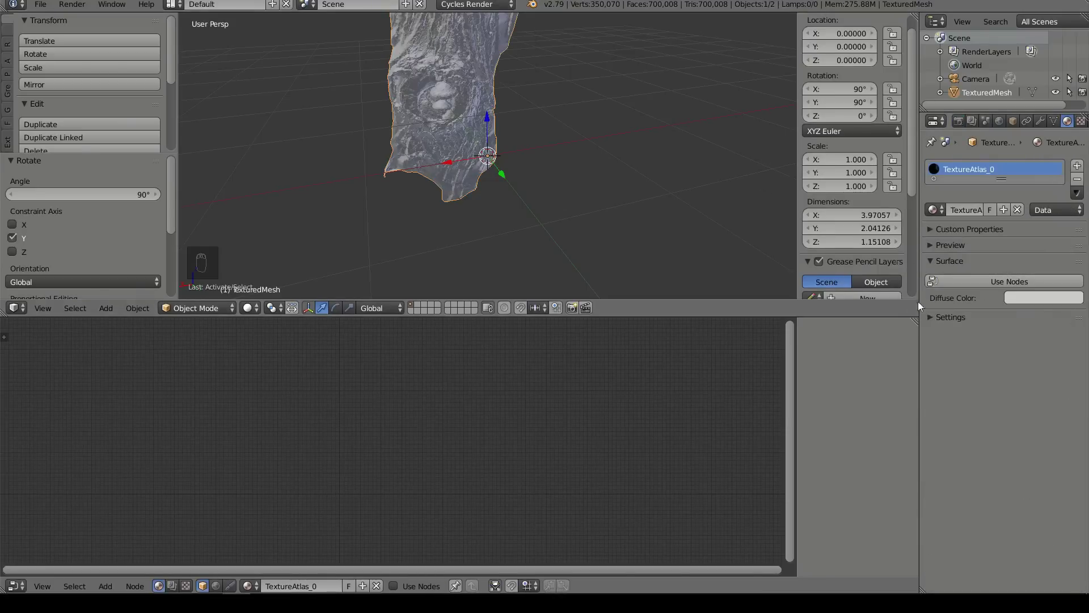
# Step: Enable nodes for the TextureAtlas_0 material and replace the Diffuse BSDF with a Principled BSDF feeding the material output's surface
pyautogui.click(1021, 281)
pyautogui.scroll(3, 340, 431)
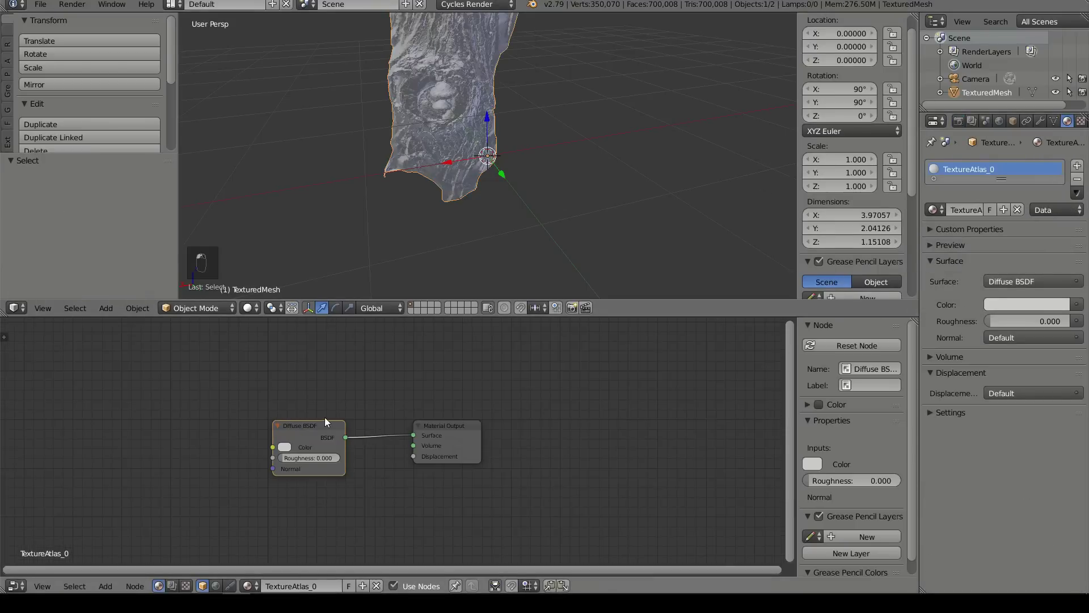
pyautogui.press('Delete')
pyautogui.hotkey('shift', 'a')
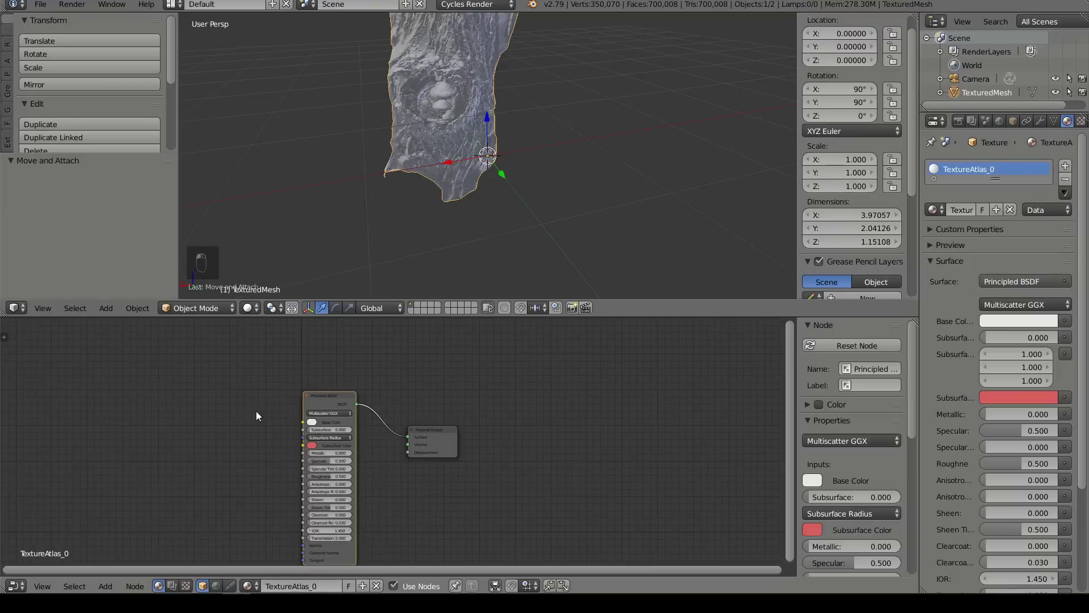
# Step: Add an Image Texture node with the scan's existing texture image and link its Color to the Principled BSDF's Base Color
pyautogui.hotkey('shift', 'a')
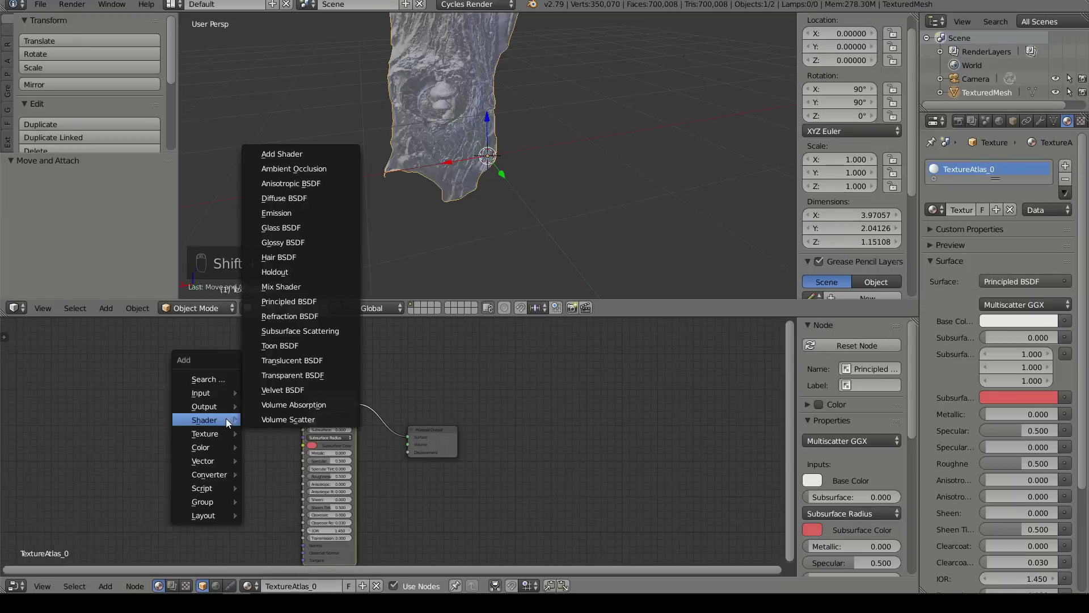
pyautogui.moveTo(231, 434)
pyautogui.click(268, 338)
pyautogui.click(185, 404)
pyautogui.click(193, 429)
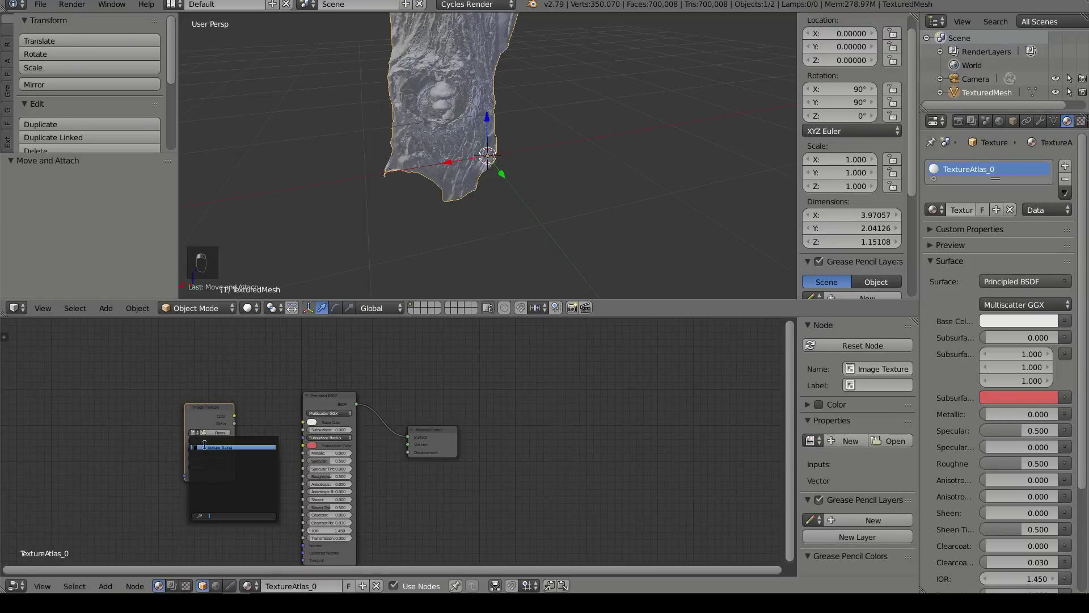
pyautogui.click(223, 448)
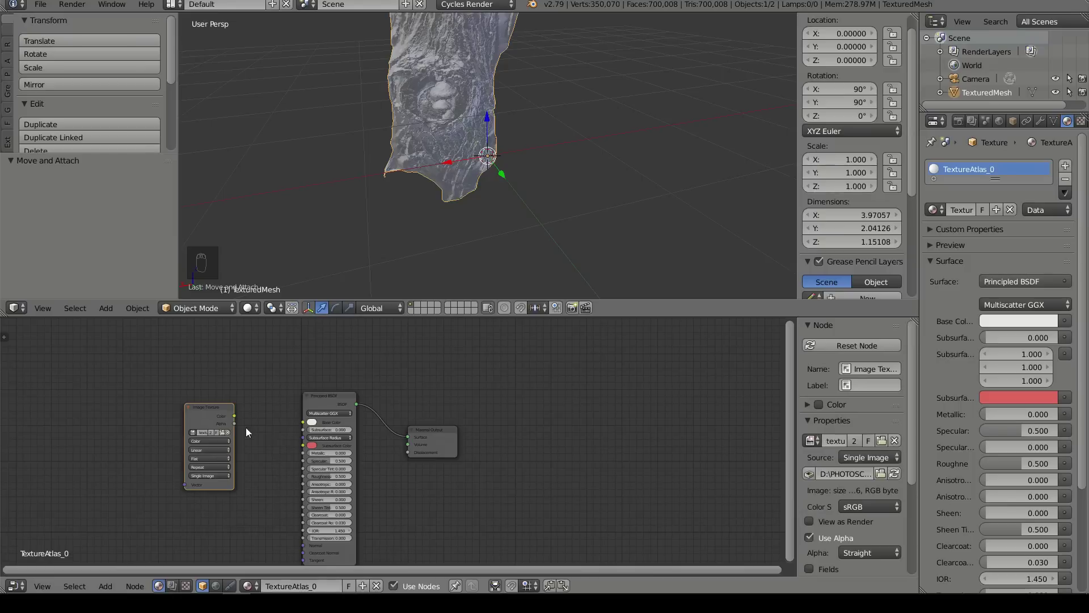
pyautogui.moveTo(235, 416); pyautogui.dragTo(304, 422)
# Step: Change the viewport shading to display the scan's image texture on the trunk mesh
pyautogui.click(273, 308)
pyautogui.click(326, 278)
pyautogui.click(248, 308)
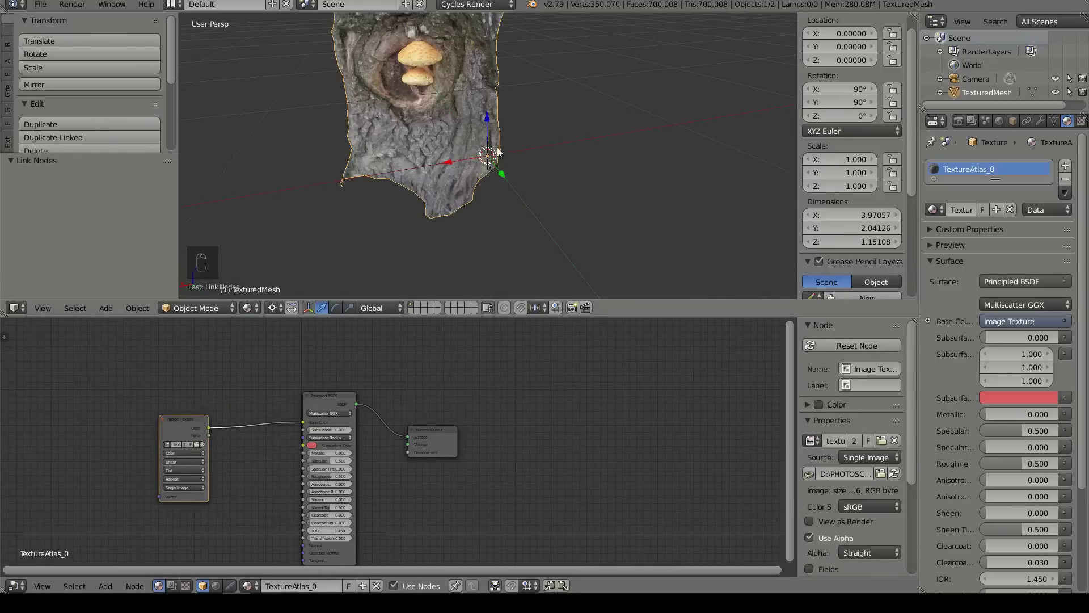
pyautogui.scroll(-5, 472, 148)
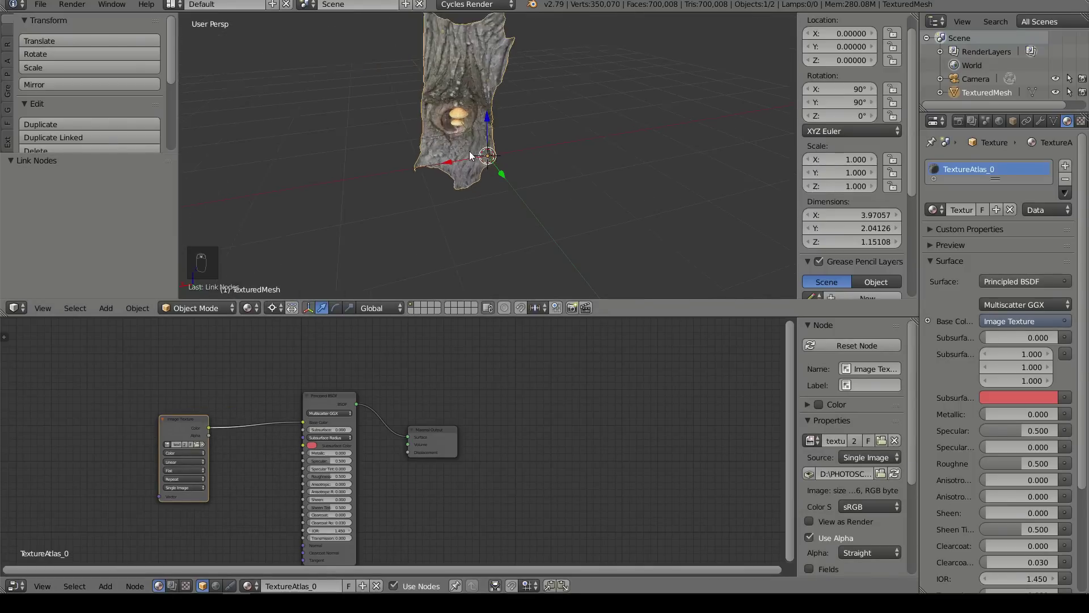
# Step: Examine the textured trunk scan with its mushrooms from several distances and angles
pyautogui.scroll(6, 474, 134)
pyautogui.scroll(3, 464, 120)
pyautogui.scroll(-7, 465, 146)
pyautogui.scroll(5, 479, 201)
pyautogui.scroll(-3, 409, 142)
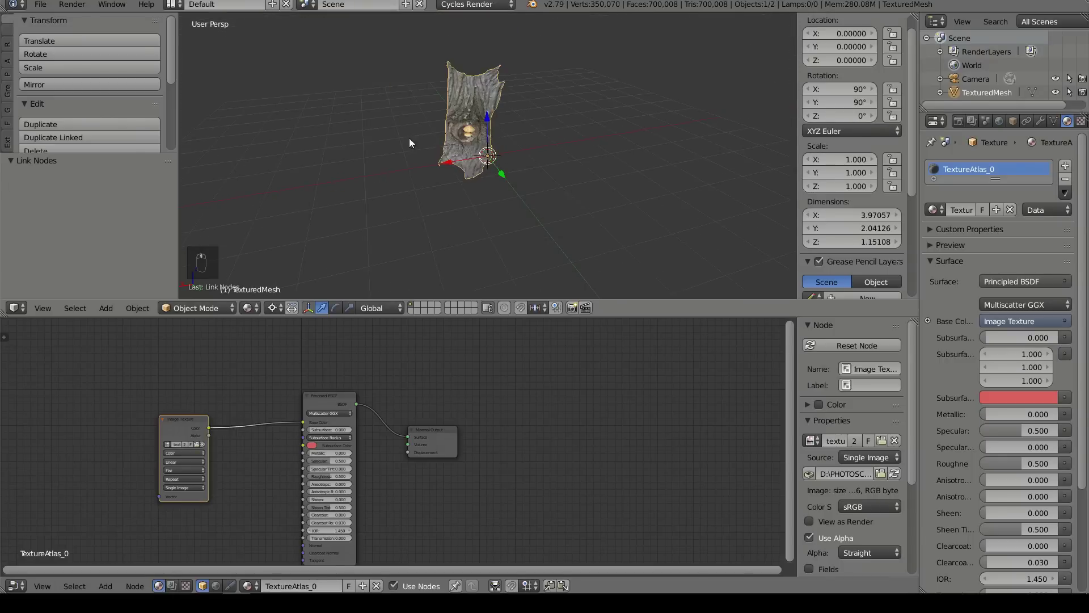
pyautogui.scroll(2, 423, 133)
pyautogui.scroll(-3, 441, 179)
pyautogui.moveTo(417, 128); pyautogui.dragTo(329, 133, button='middle')
# Step: Look through the camera, then rotate the trunk mesh about the global Z axis and scale it up
pyautogui.press('KP_0')
pyautogui.press('r')
pyautogui.press('z')
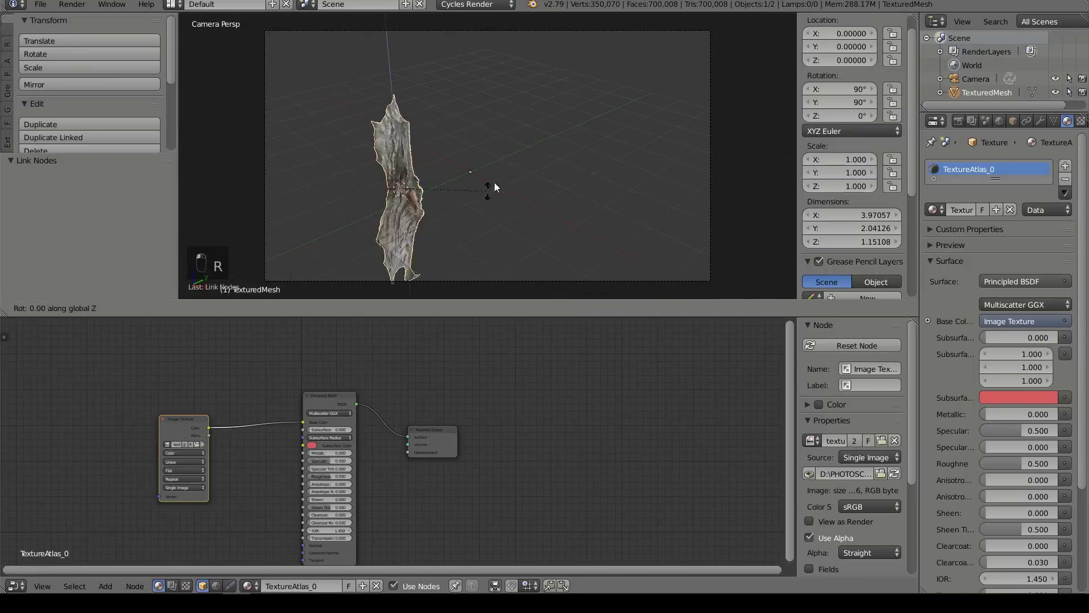
pyautogui.click(431, 171)
pyautogui.press('s')
pyautogui.click(427, 180)
pyautogui.moveTo(426, 179); pyautogui.dragTo(570, 170)
pyautogui.rightClick(710, 159)
# Step: Trackball-rotate the trunk so its mushrooms face the camera and adjust the camera framing with fly navigation
pyautogui.click(508, 119)
pyautogui.press('r')
pyautogui.press('r')
pyautogui.click(566, 117)
pyautogui.hotkey('shift', 'f')
pyautogui.click(488, 155)
# Step: Move the trunk along the global Z axis and enlarge it to a scale of 2.562
pyautogui.press('g')
pyautogui.press('z')
pyautogui.click(527, 233)
pyautogui.press('s')
pyautogui.click(559, 187)
pyautogui.rightClick(635, 178)
# Step: Rotate the trunk mesh by -8.44° about the global X axis
pyautogui.press('r')
pyautogui.press('x')
pyautogui.click(683, 149)
# Step: Examine the trunk's mesh density around the mushrooms in Edit Mode, then return to Object Mode
pyautogui.scroll(8, 551, 153)
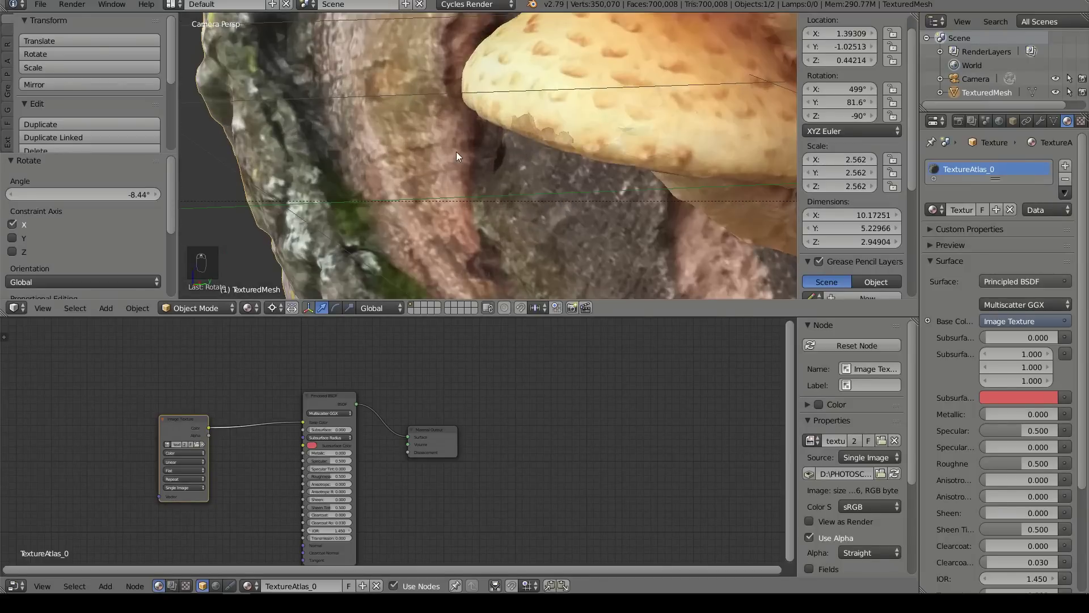
pyautogui.press('Tab')
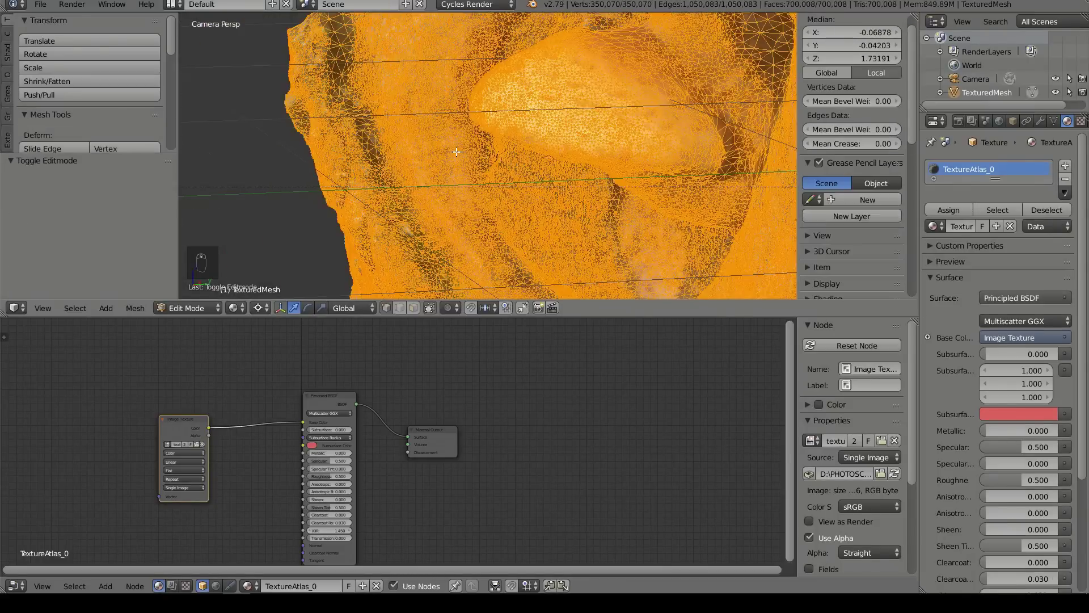
pyautogui.scroll(-2, 559, 155)
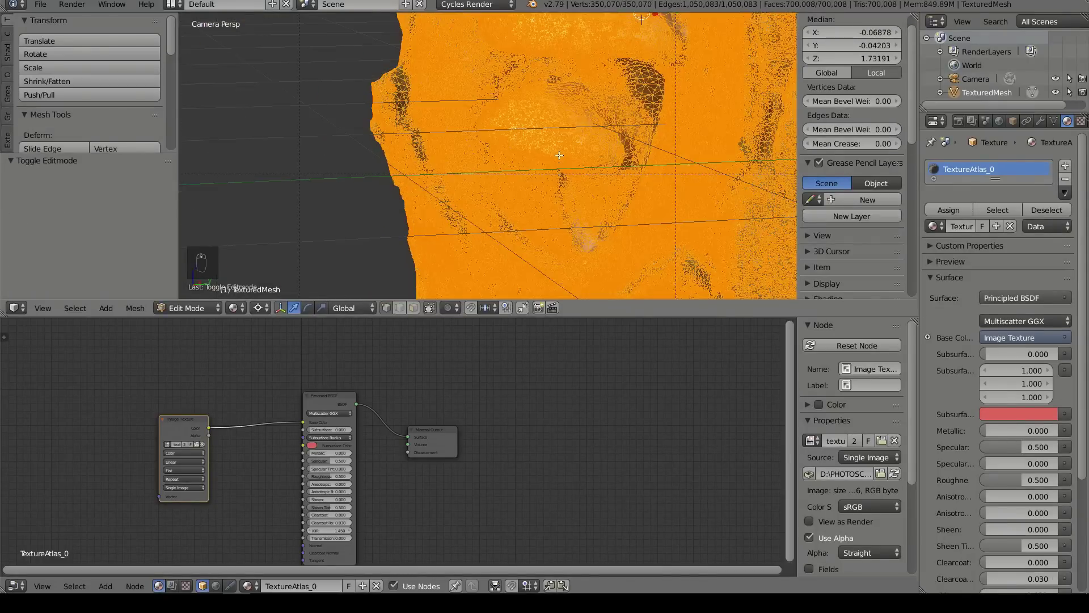
pyautogui.scroll(-1, 719, 164)
pyautogui.press('Tab')
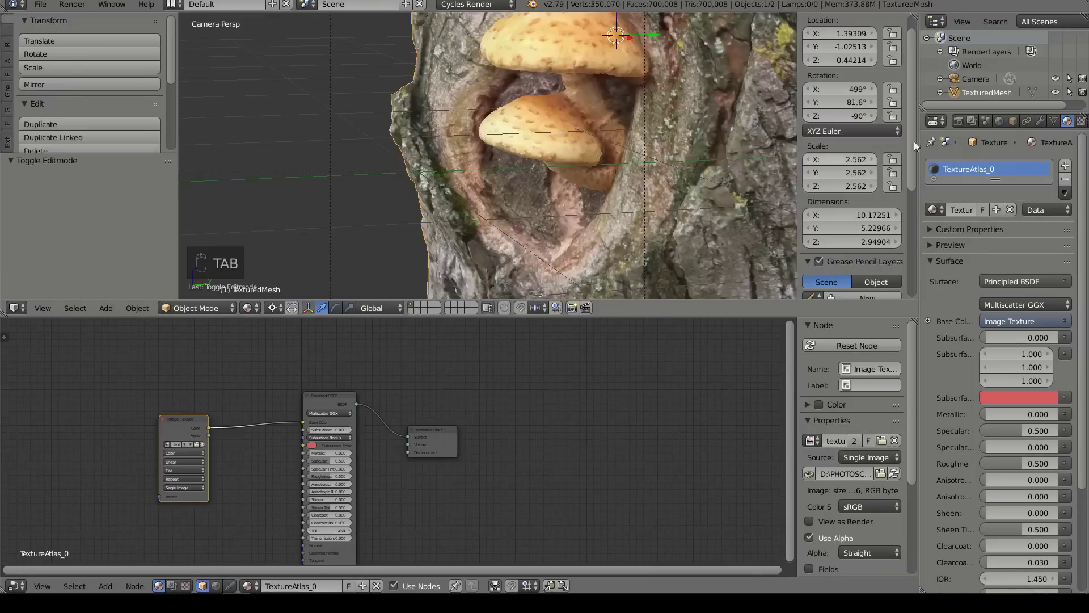
# Step: Add a Decimate modifier with a Collapse ratio of 0.5 to the trunk mesh and apply it
pyautogui.click(1040, 121)
pyautogui.click(1003, 166)
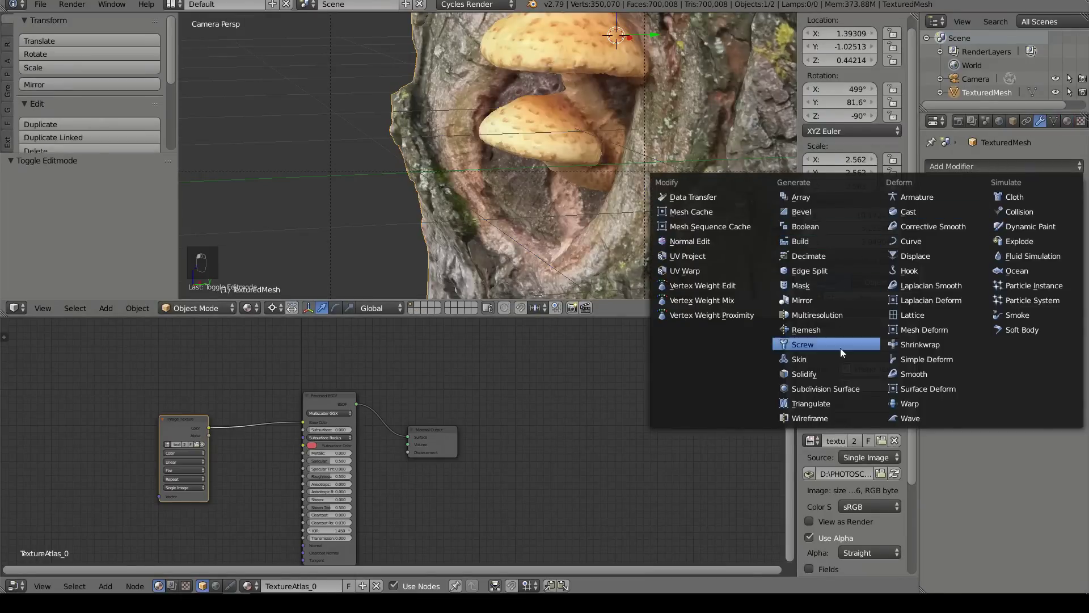
pyautogui.click(857, 256)
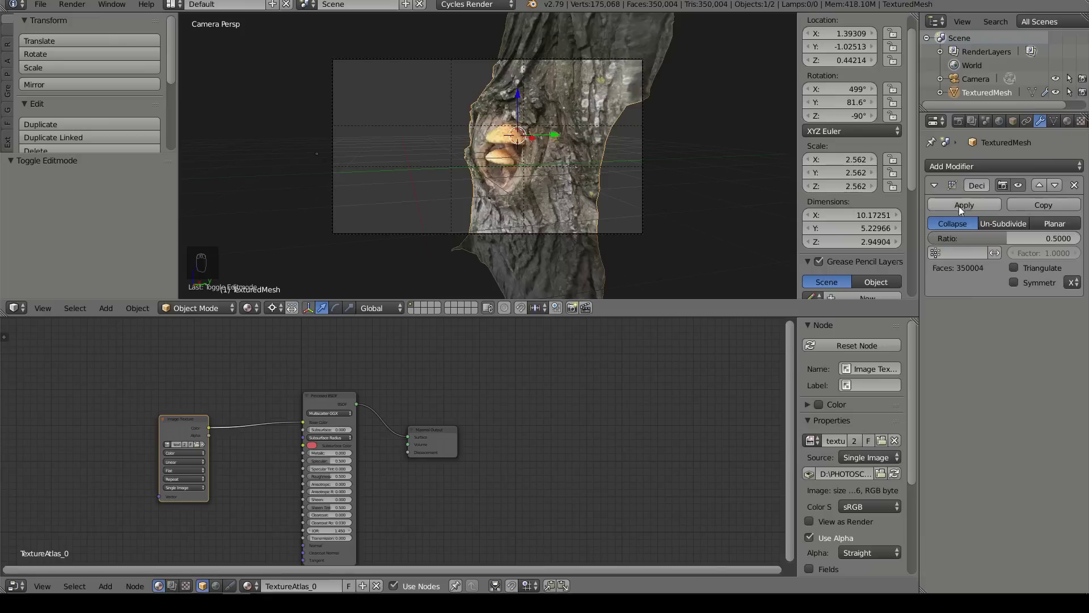
# Step: In Edit Mode, grow the selection on the trunk's protruding edge by two rings and enable proportional editing
pyautogui.press('Tab')
pyautogui.press('ctrl+KP_Add')
pyautogui.press('ctrl+KP_Add')
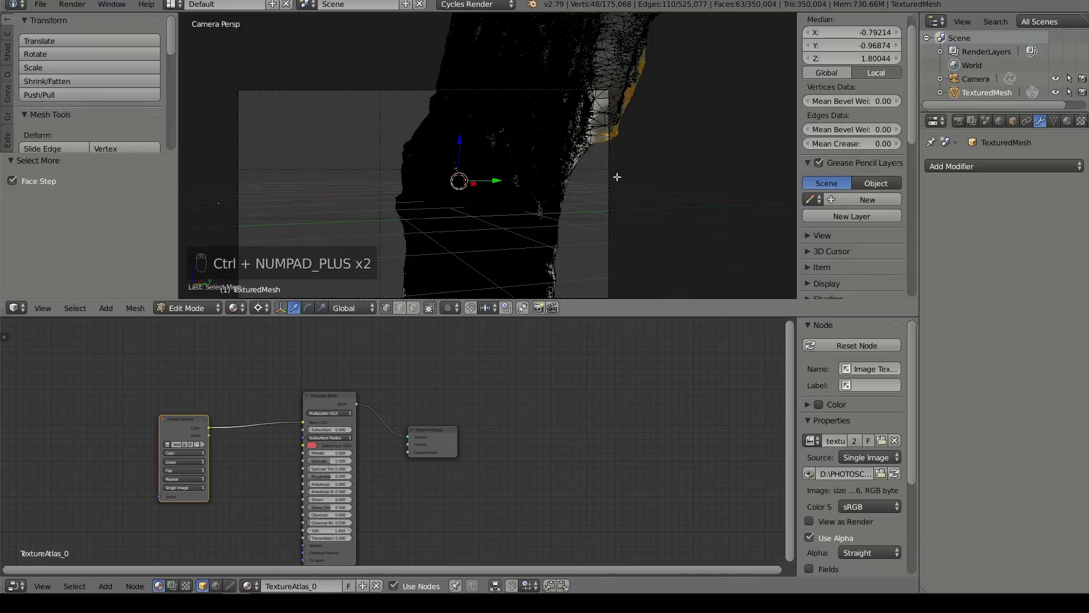
pyautogui.click(450, 307)
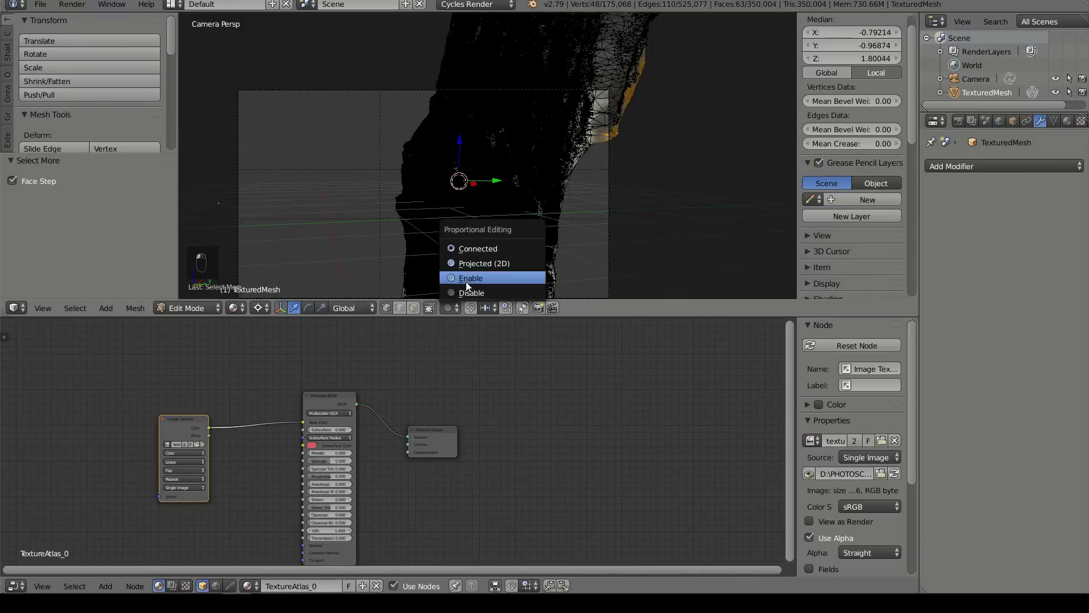
pyautogui.click(466, 278)
pyautogui.click(642, 143)
pyautogui.click(662, 251)
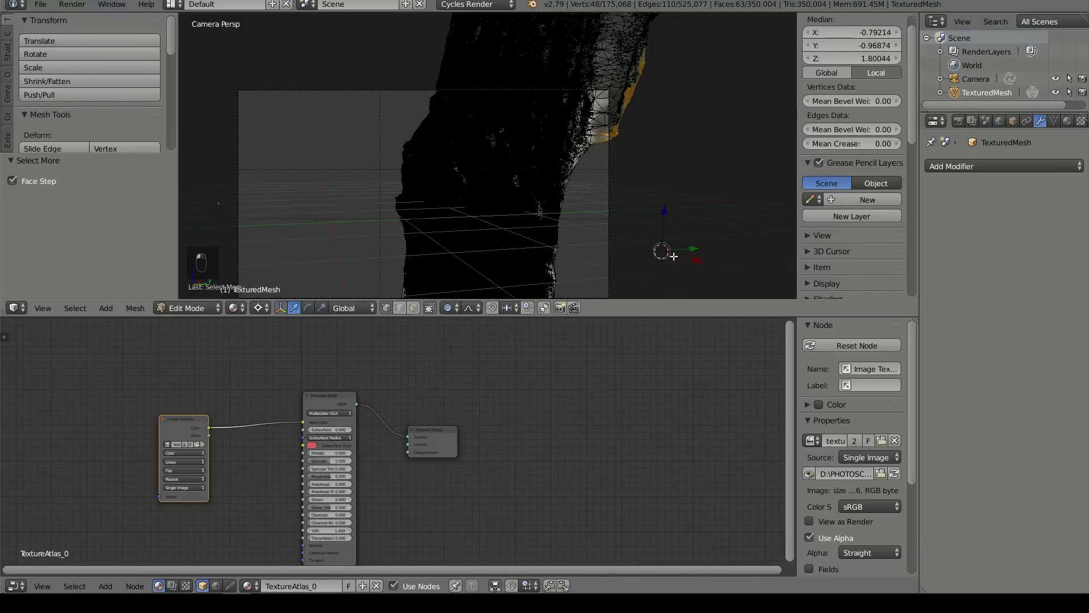
# Step: Pull the trunk's selected edge inward by about 0.84 along Y using Sharp proportional falloff, and return to Object Mode
pyautogui.moveTo(688, 260); pyautogui.dragTo(612, 159)
pyautogui.hotkey('ctrl', 'z')
pyautogui.click(474, 308)
pyautogui.click(484, 234)
pyautogui.click(618, 108)
pyautogui.scroll(-3, 620, 109)
pyautogui.moveTo(654, 108); pyautogui.dragTo(600, 107)
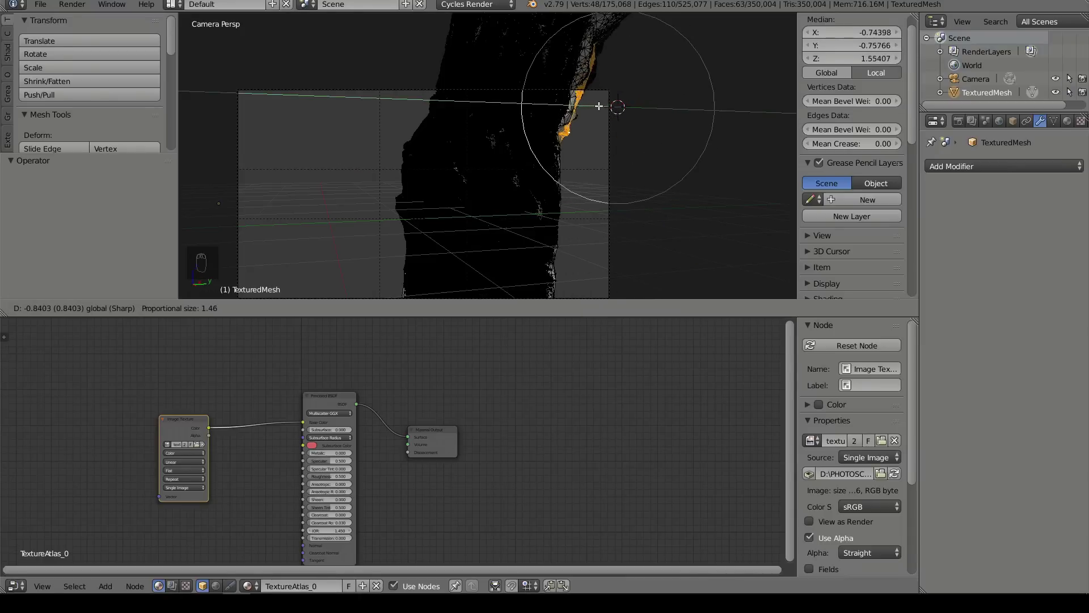
pyautogui.click(602, 112)
pyautogui.press('Tab')
# Step: Examine the reshaped trunk edge, the bark and the mushrooms in the camera view from near and far
pyautogui.scroll(3, 597, 121)
pyautogui.scroll(4, 583, 156)
pyautogui.scroll(-3, 635, 165)
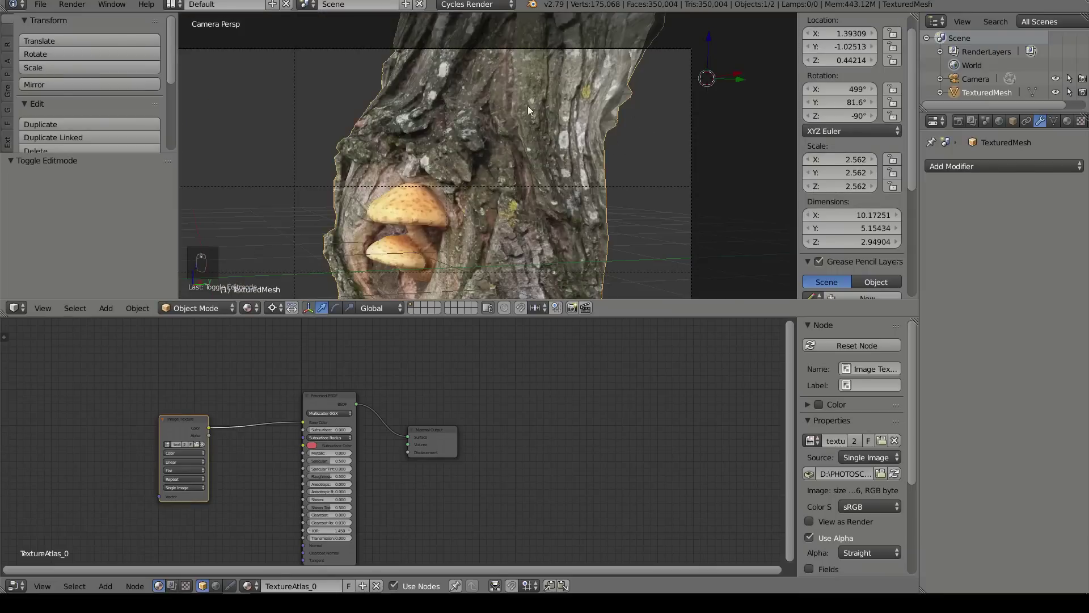
pyautogui.scroll(-3, 522, 131)
pyautogui.scroll(5, 513, 148)
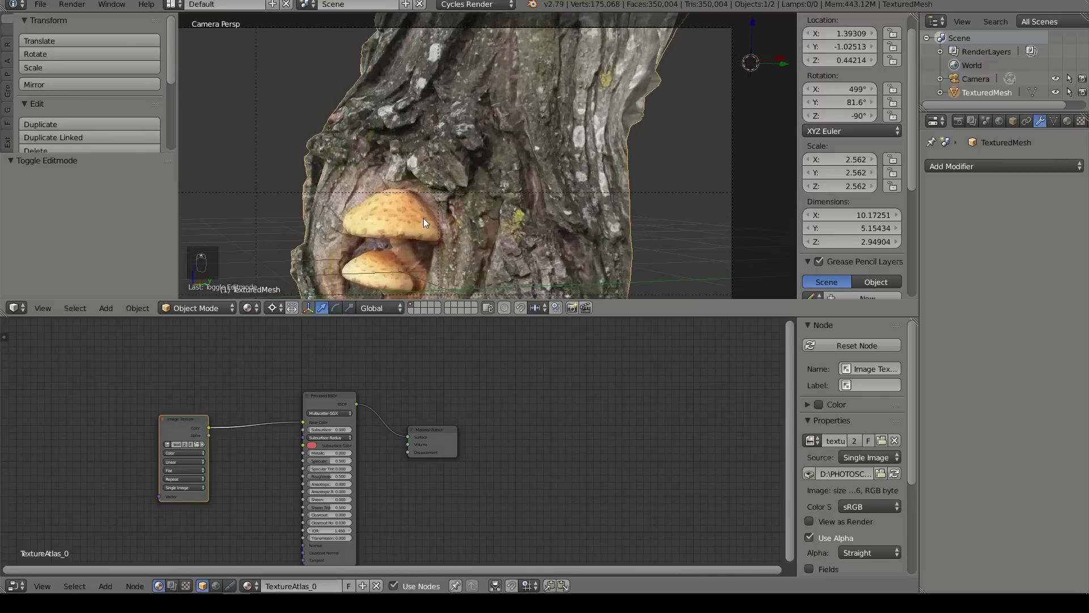
pyautogui.scroll(-4, 425, 208)
pyautogui.scroll(6, 439, 146)
pyautogui.scroll(-3, 440, 147)
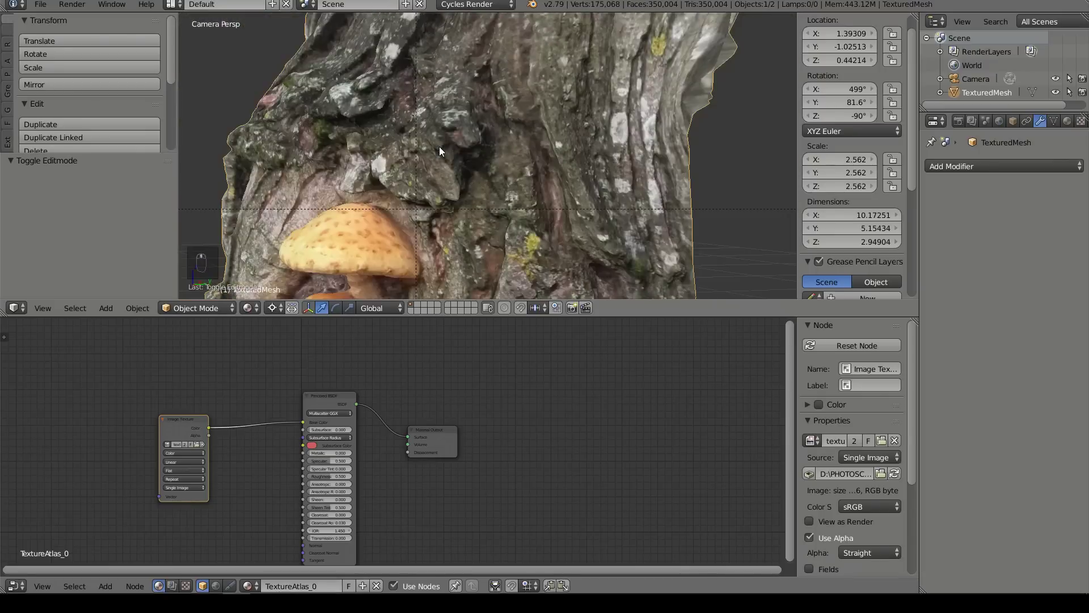
pyautogui.scroll(-6, 439, 146)
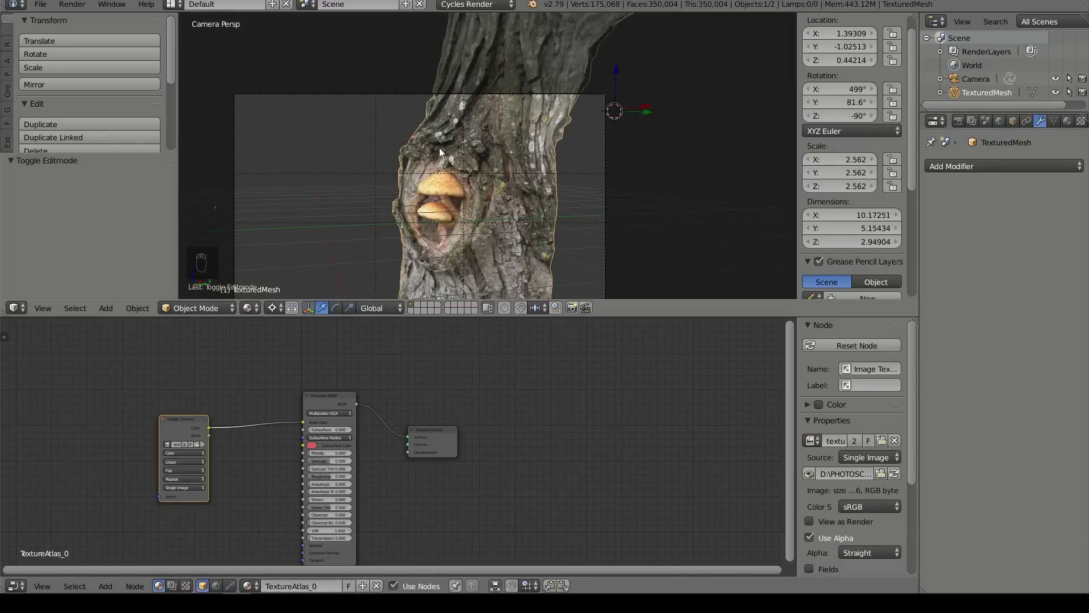
pyautogui.scroll(-2, 383, 183)
pyautogui.scroll(4, 473, 182)
pyautogui.scroll(2, 486, 171)
pyautogui.scroll(-3, 500, 148)
pyautogui.scroll(2, 494, 124)
pyautogui.scroll(-3, 475, 115)
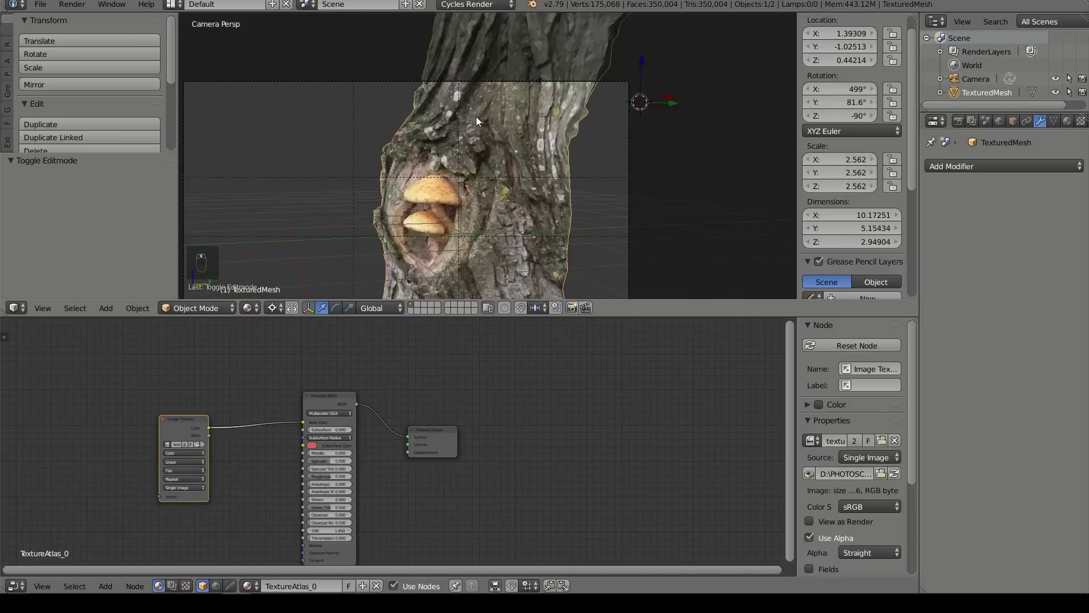
pyautogui.scroll(-2, 475, 117)
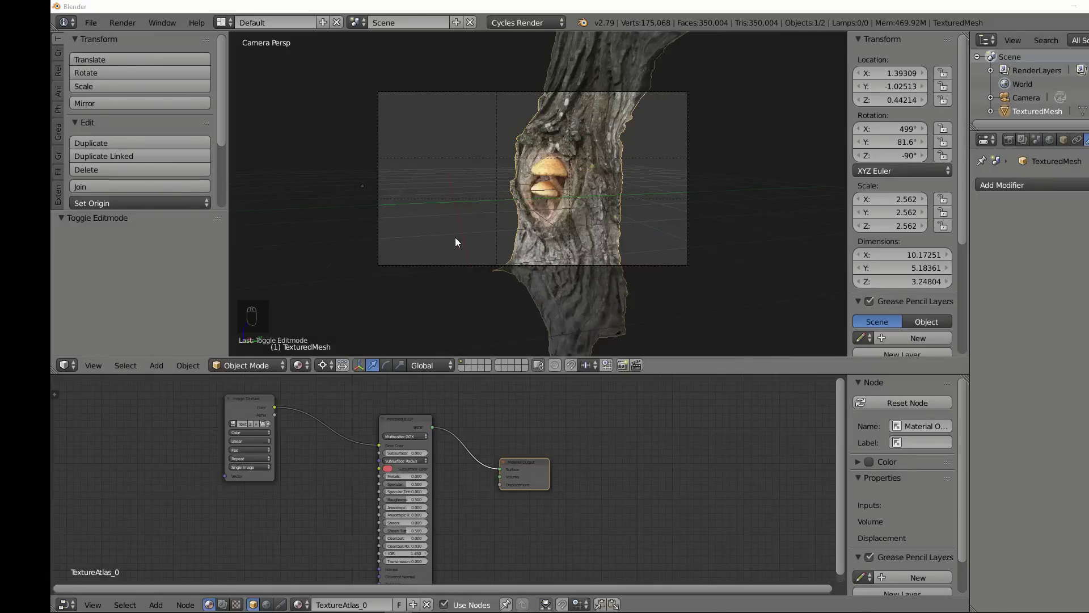
# Step: Place the 3D cursor beside the trunk and import Autumn_leaf_03_1K_Base_Color.png from the cgBOOKCASE autumnLEAF folder as an image plane
pyautogui.click(443, 243)
pyautogui.hotkey('shift', 'a')
pyautogui.moveTo(520, 397)
pyautogui.hotkey('shift', 'a')
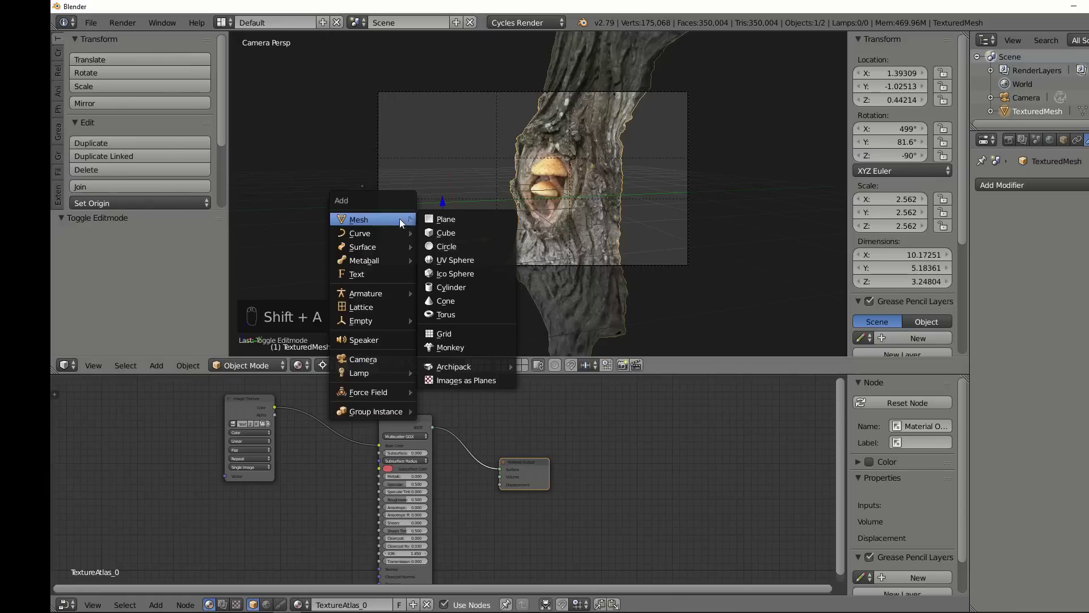
pyautogui.click(461, 380)
pyautogui.click(266, 151)
pyautogui.click(302, 176)
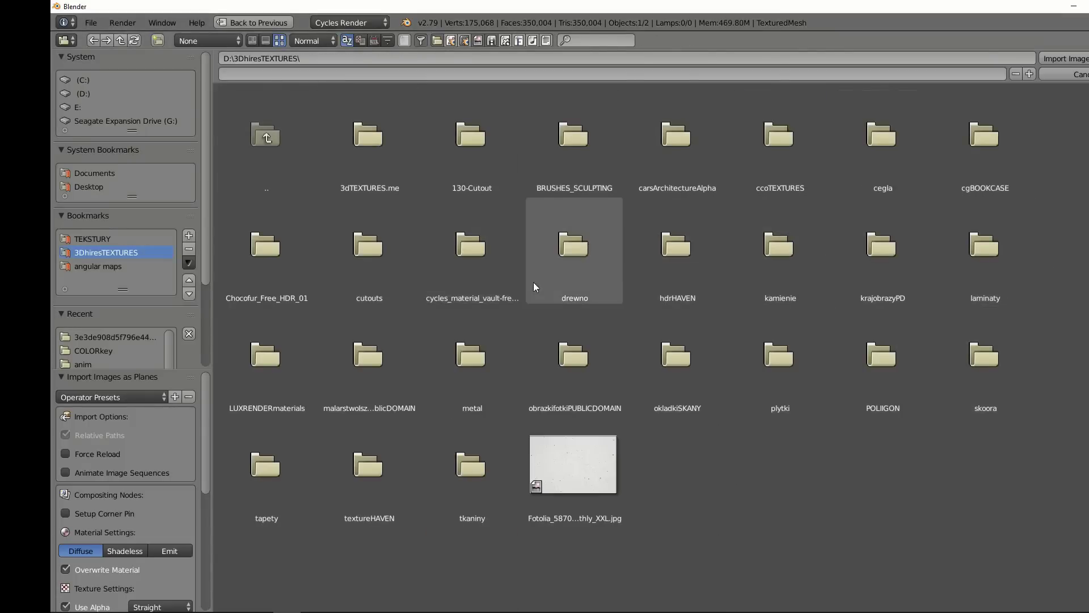
pyautogui.click(992, 149)
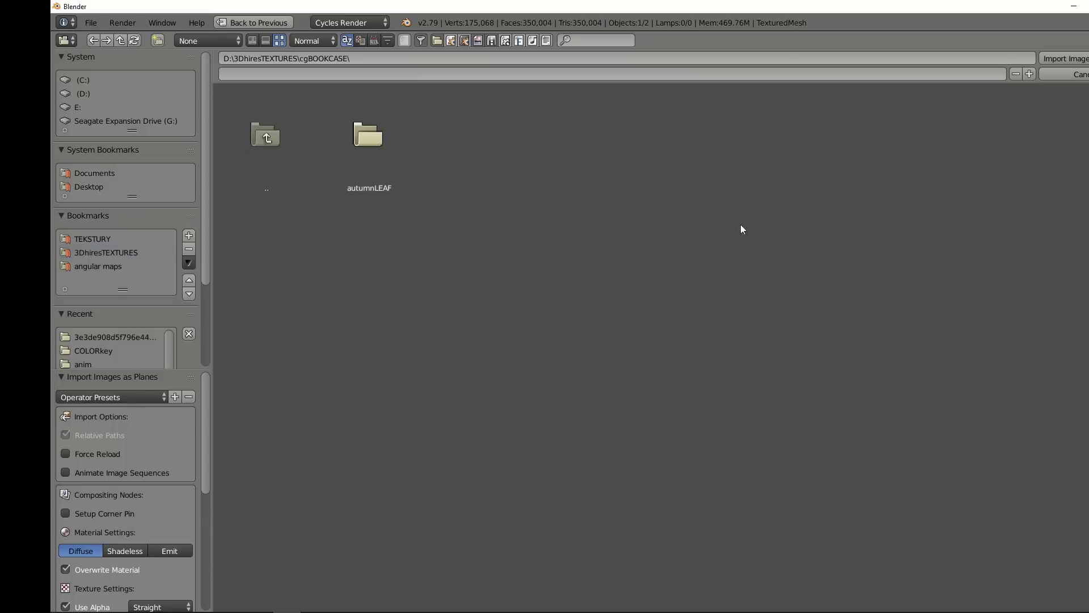
pyautogui.click(371, 137)
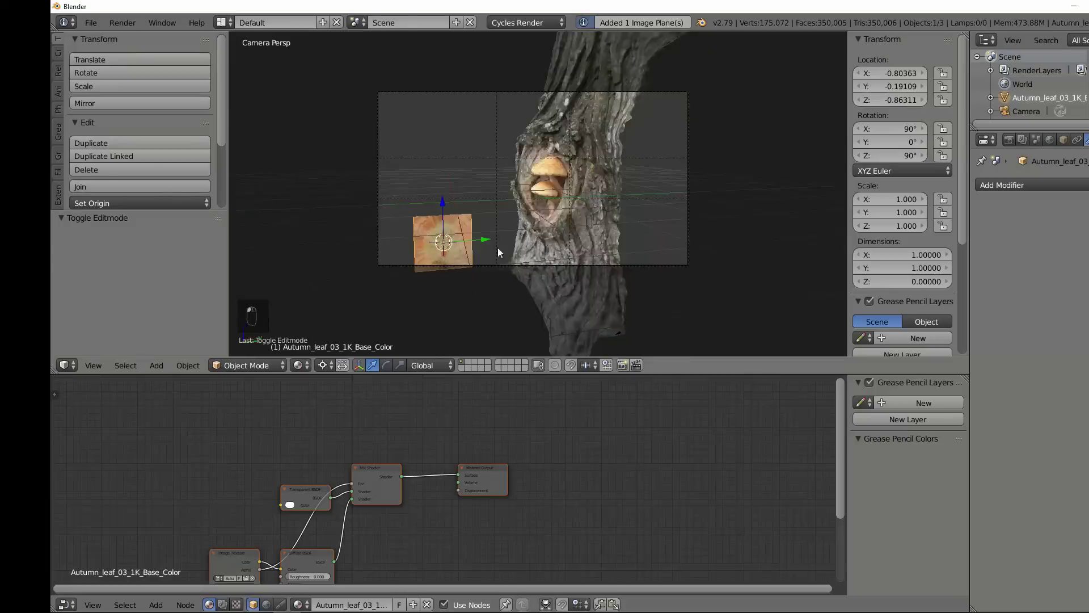
# Step: In the leaf material, mix a new Principled BSDF and Transparent BSDF through a Mix Shader into the output's Surface
pyautogui.scroll(9, 498, 247)
pyautogui.keyDown('shift'); pyautogui.moveTo(371, 265); pyautogui.dragTo(468, 156, button='middle'); pyautogui.keyUp('shift')
pyautogui.scroll(-4, 468, 155)
pyautogui.scroll(-2, 560, 396)
pyautogui.scroll(2, 445, 441)
pyautogui.scroll(-2, 471, 493)
pyautogui.hotkey('shift', 'a')
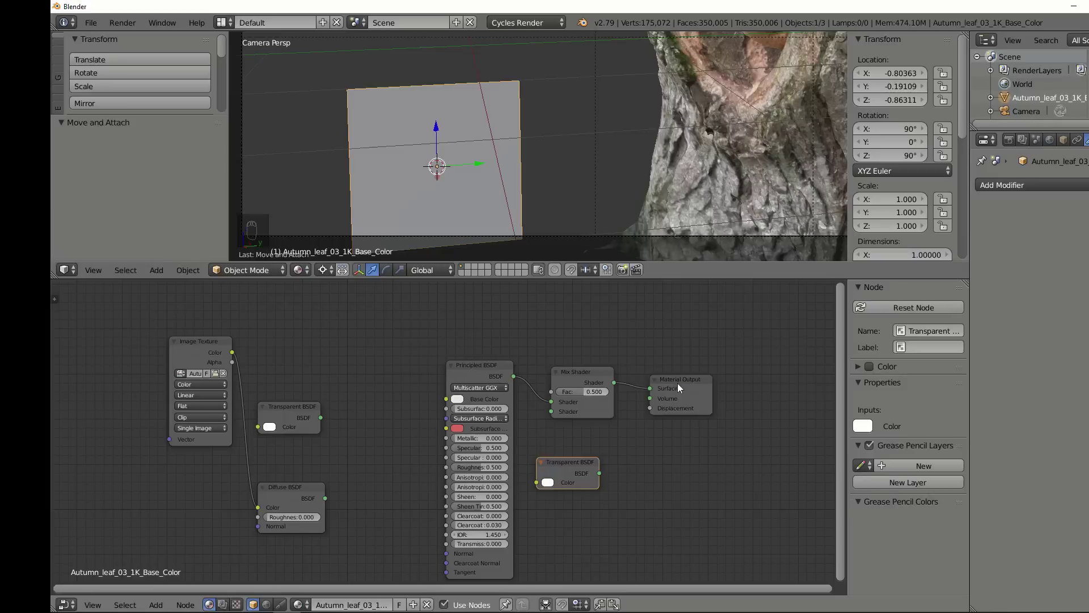
pyautogui.moveTo(677, 383); pyautogui.dragTo(775, 383)
pyautogui.moveTo(642, 379); pyautogui.dragTo(667, 376)
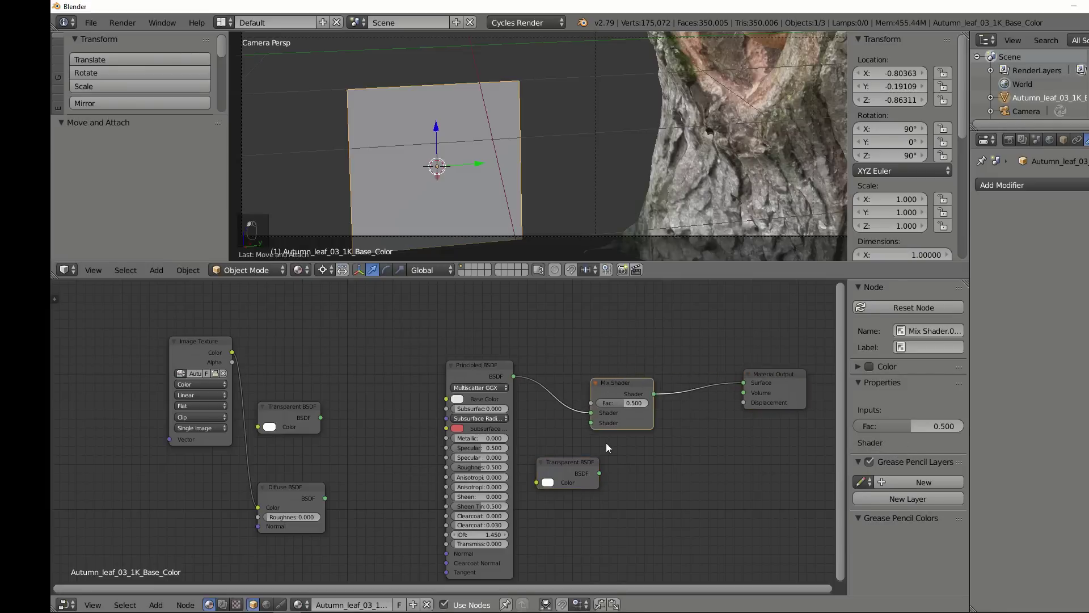
pyautogui.moveTo(599, 473); pyautogui.dragTo(640, 384)
pyautogui.hotkey('shift', 'a')
pyautogui.moveTo(365, 362)
pyautogui.press('Delete')
pyautogui.press('Delete')
pyautogui.press('Delete')
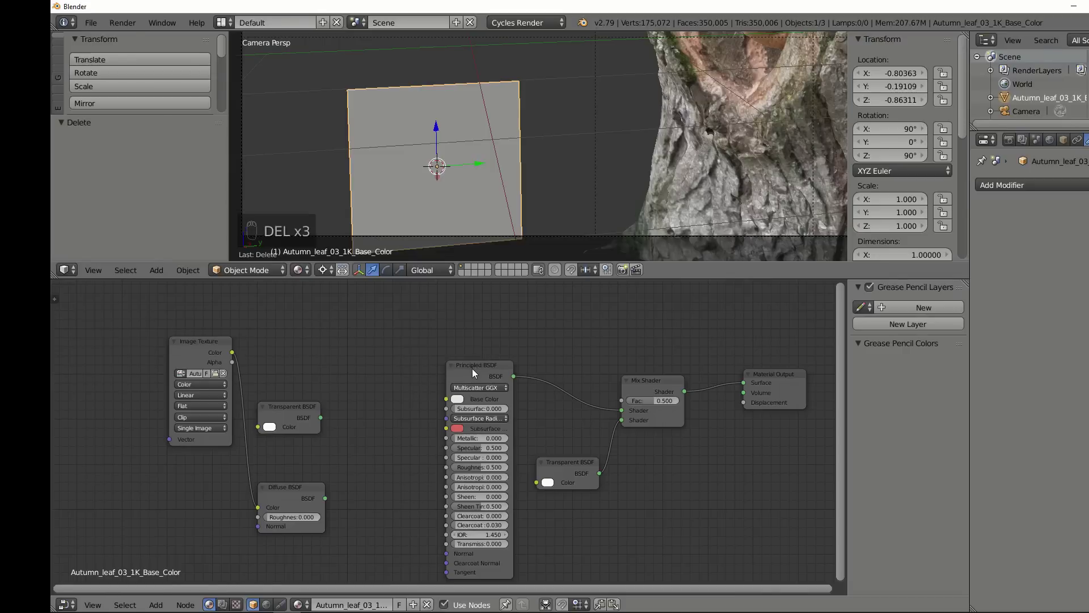
# Step: Load the autumn leaf's base color, height, normal and roughness maps with Node Wrangler's Principled texture setup
pyautogui.hotkey('ctrl', 'shift', 't')
pyautogui.moveTo(416, 300); pyautogui.dragTo(301, 99)
pyautogui.click(1059, 58)
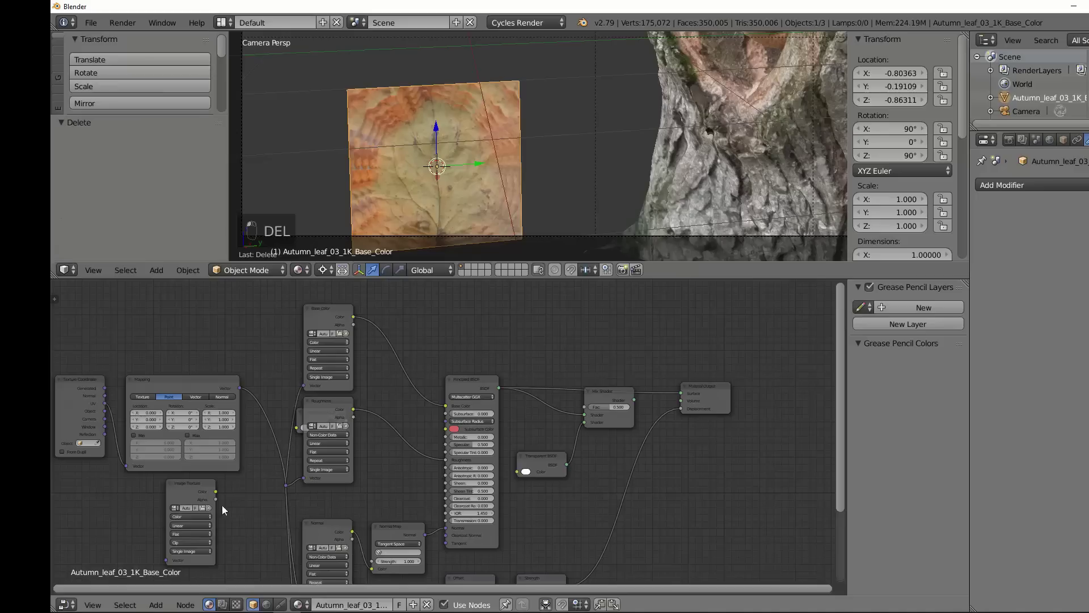
# Step: Delete the leaf material's leftover original Image Texture, Transparent BSDF and Diffuse BSDF nodes
pyautogui.press('Delete')
pyautogui.scroll(-2, 289, 475)
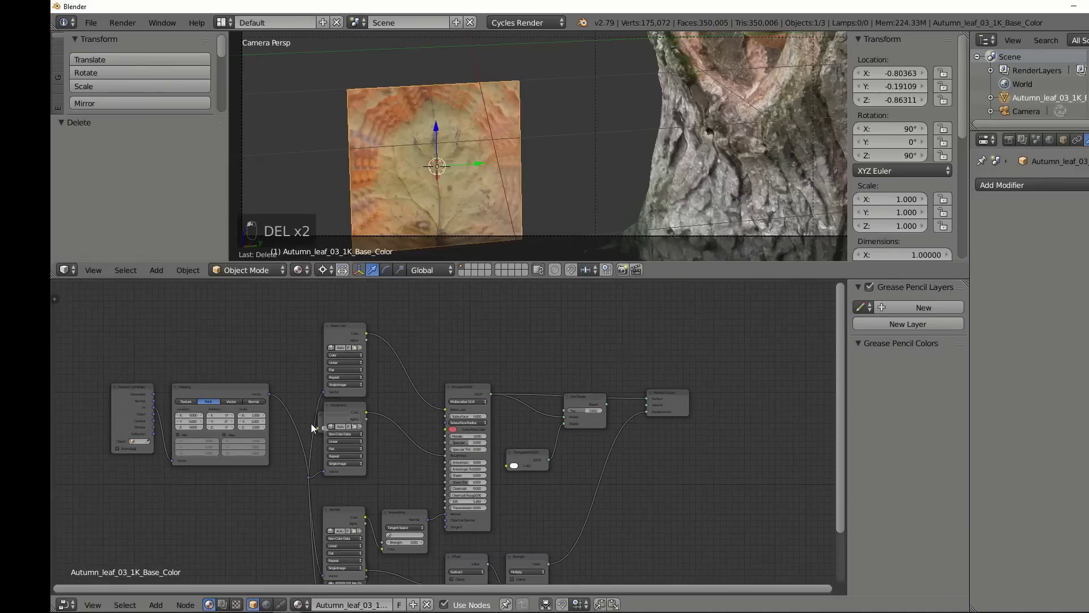
pyautogui.scroll(2, 311, 423)
pyautogui.press('Delete')
pyautogui.scroll(-1, 424, 421)
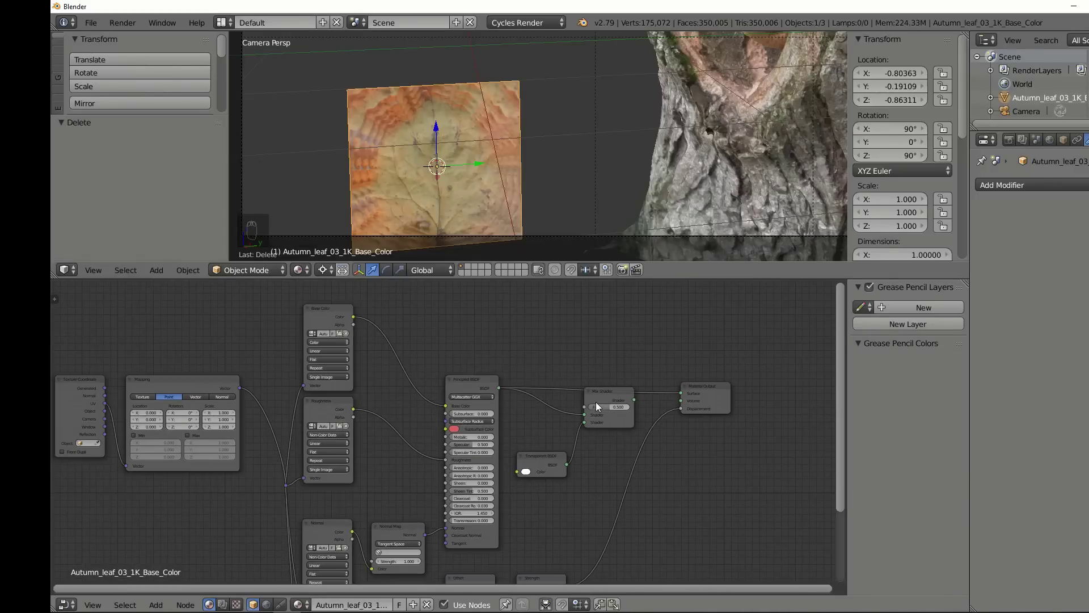
# Step: Move the Mix Shader aside, duplicate the Base Color texture node and load Autumn_leaf_03_1K_Transparency.png into the copy
pyautogui.moveTo(613, 393); pyautogui.dragTo(593, 319)
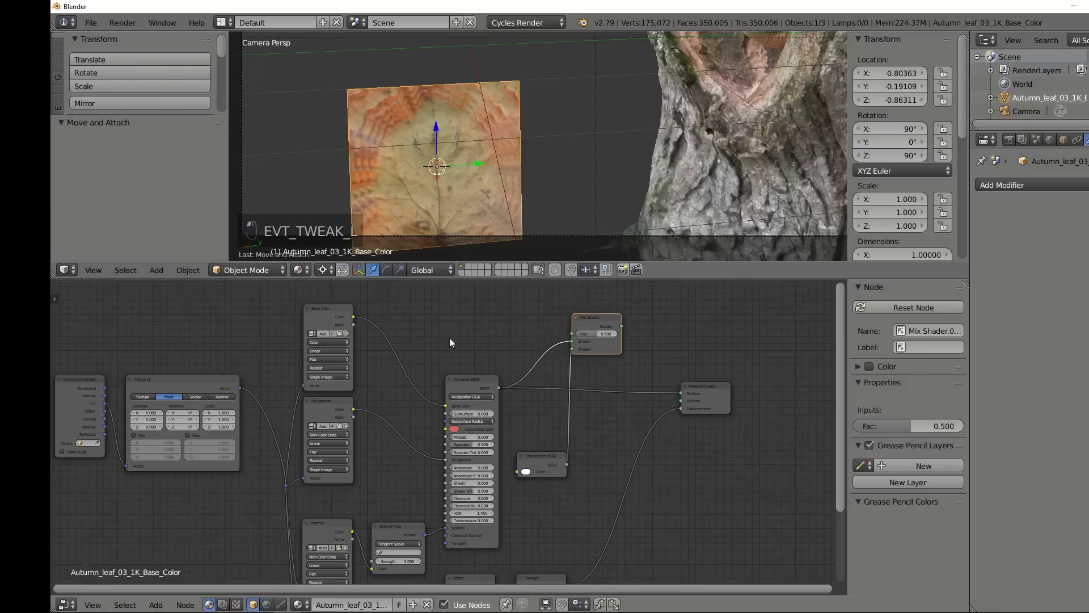
pyautogui.click(324, 316)
pyautogui.hotkey('shift', 'd')
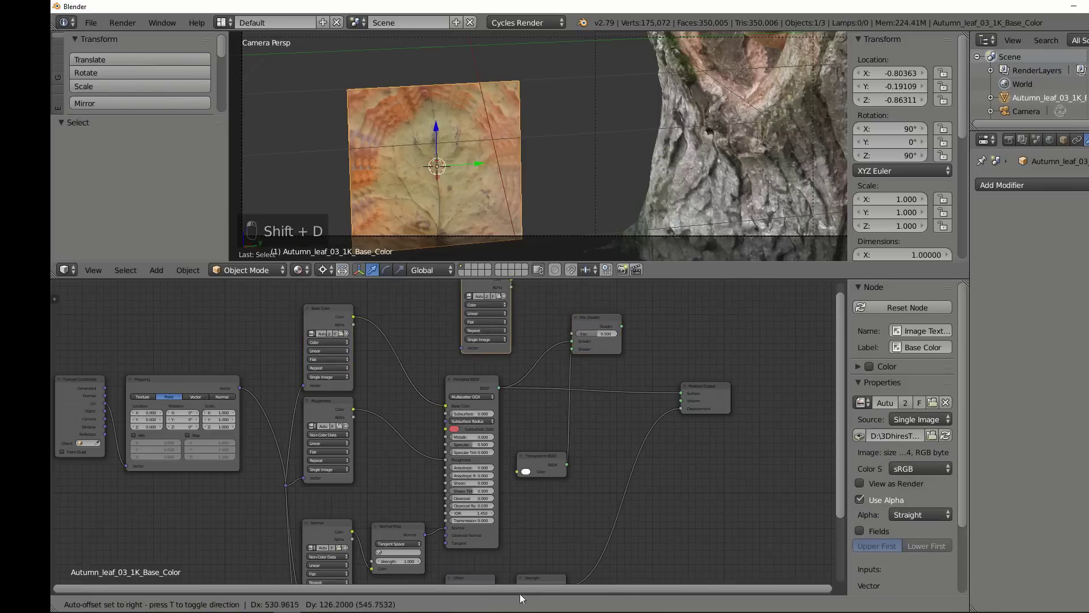
pyautogui.click(482, 304)
pyautogui.click(493, 300)
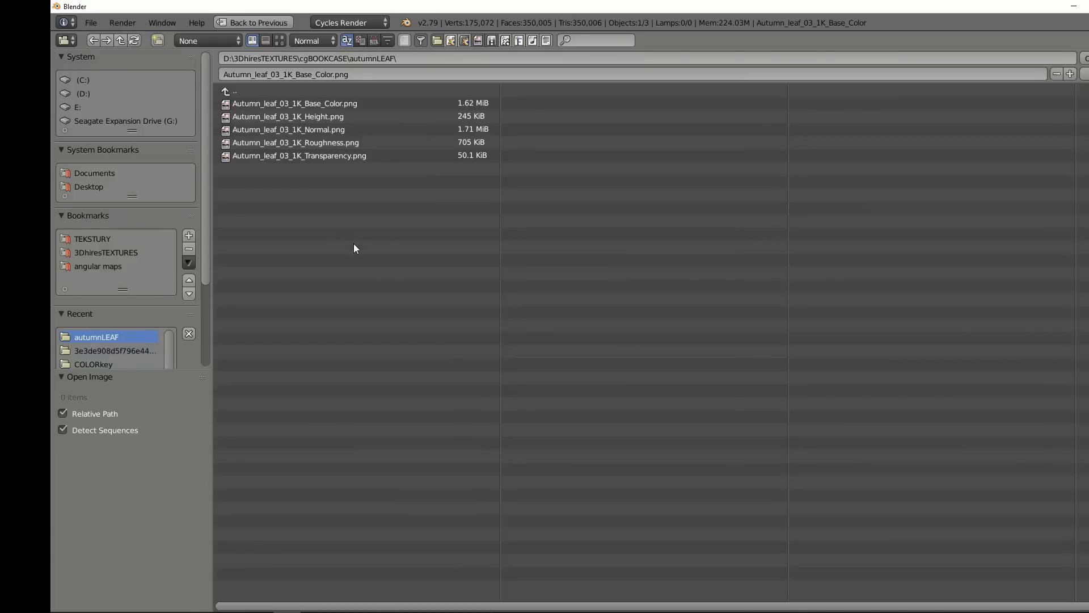
pyautogui.click(279, 40)
pyautogui.doubleClick(774, 132)
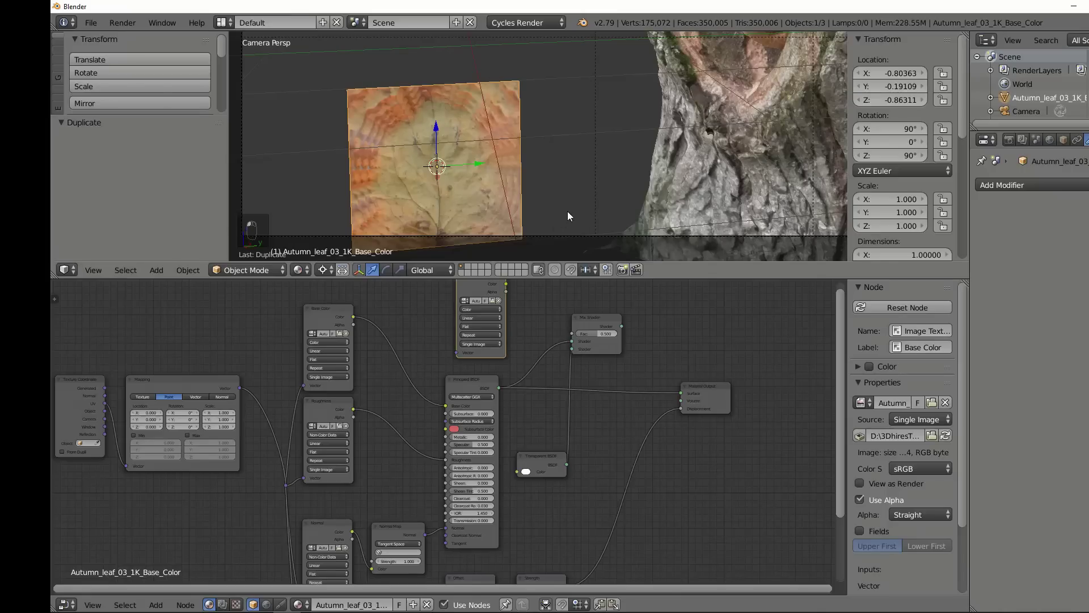
# Step: Link the transparency map's Color to the Mix Shader's Fac and the Mix Shader's output to the material's Surface
pyautogui.scroll(-2, 529, 298)
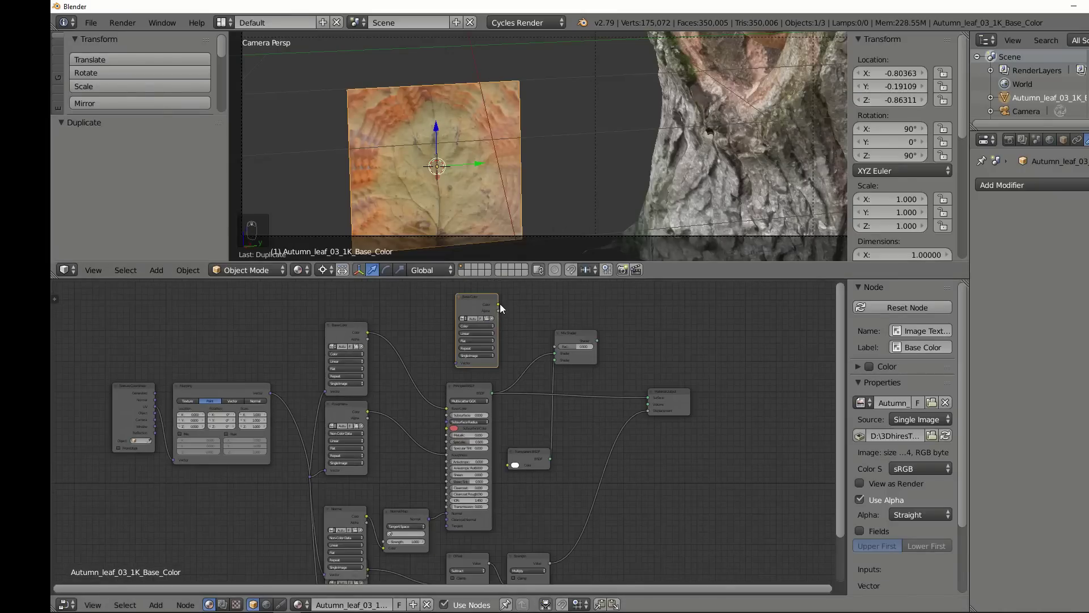
pyautogui.moveTo(500, 304); pyautogui.dragTo(651, 399)
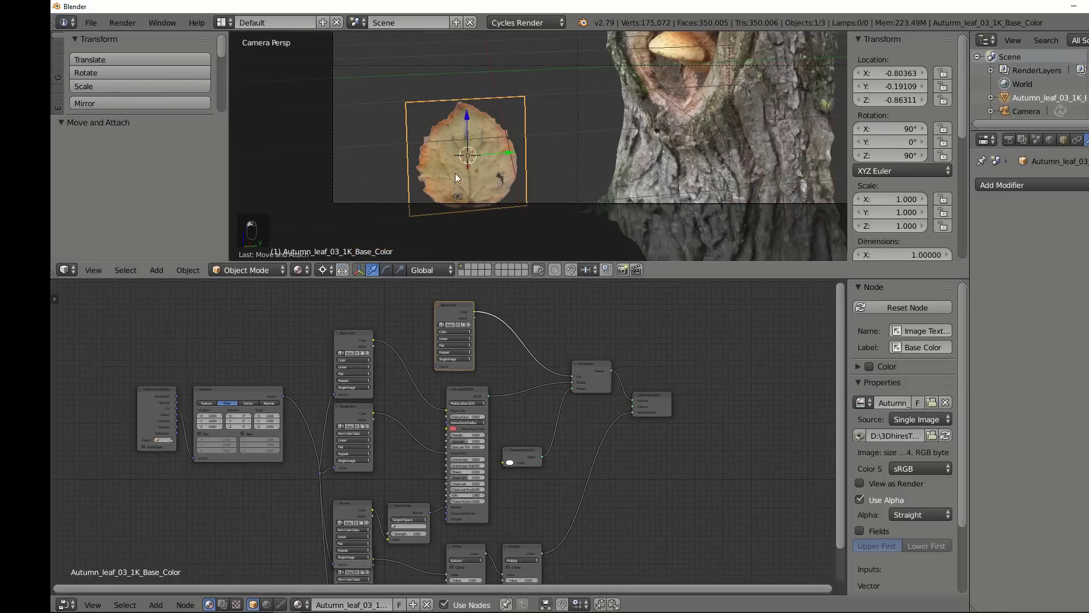
pyautogui.scroll(3, 457, 173)
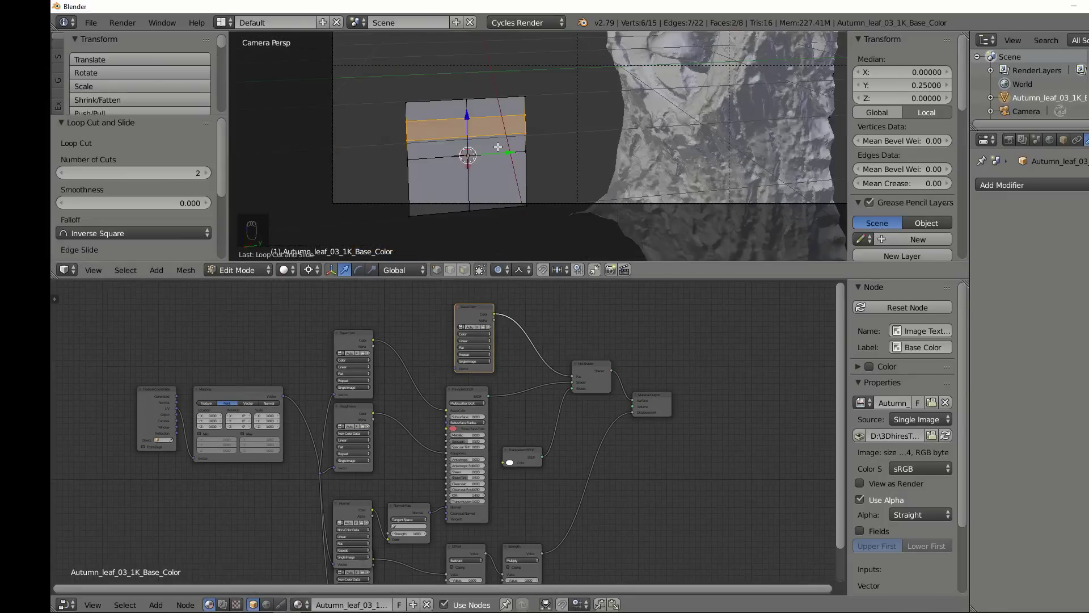
# Step: Undo the last three edits
pyautogui.hotkey('ctrl', 'z')
pyautogui.hotkey('ctrl', 'z')
pyautogui.hotkey('ctrl', 'z')
# Step: Subdivide the leaf plane with five evenly spaced horizontal loop cuts and three vertical ones
pyautogui.hotkey('ctrl', 'r')
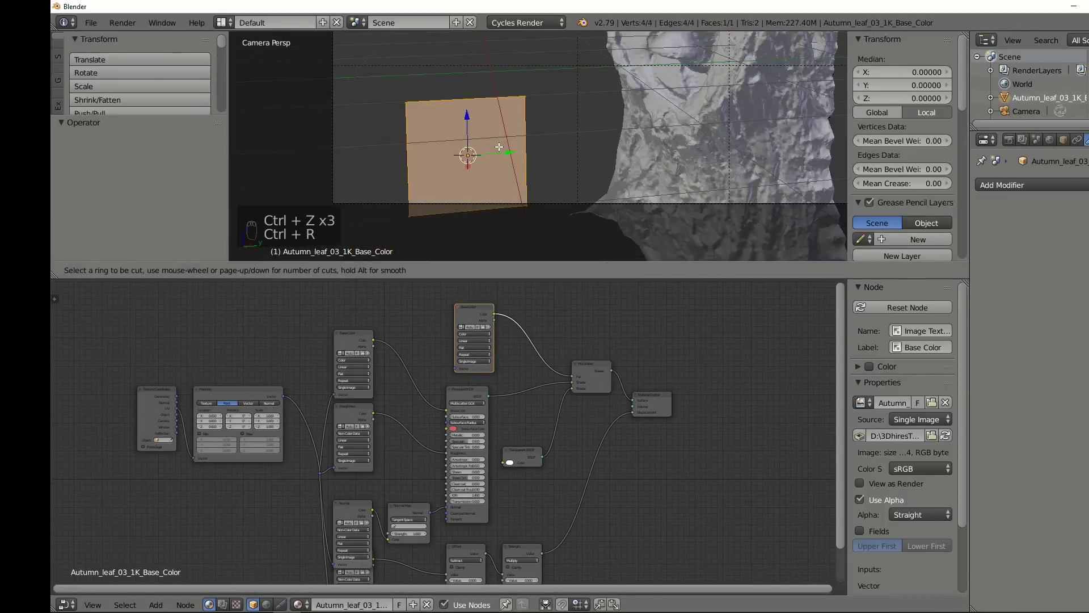
pyautogui.scroll(4, 535, 136)
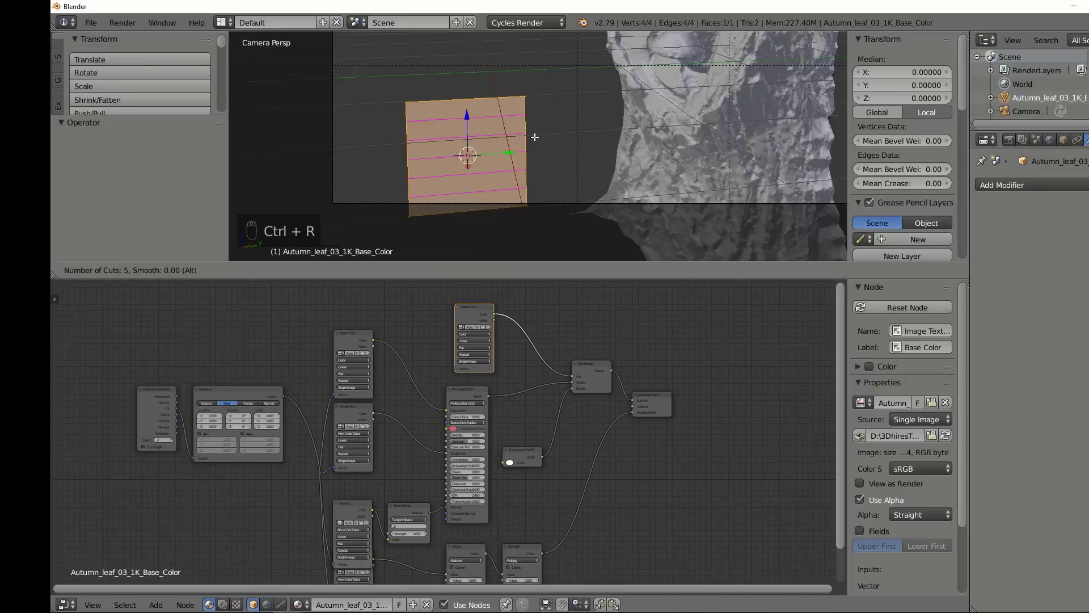
pyautogui.click(535, 137)
pyautogui.rightClick(535, 136)
pyautogui.hotkey('ctrl', 'r')
pyautogui.scroll(1, 475, 111)
pyautogui.scroll(1, 475, 112)
pyautogui.click(475, 112)
pyautogui.rightClick(475, 112)
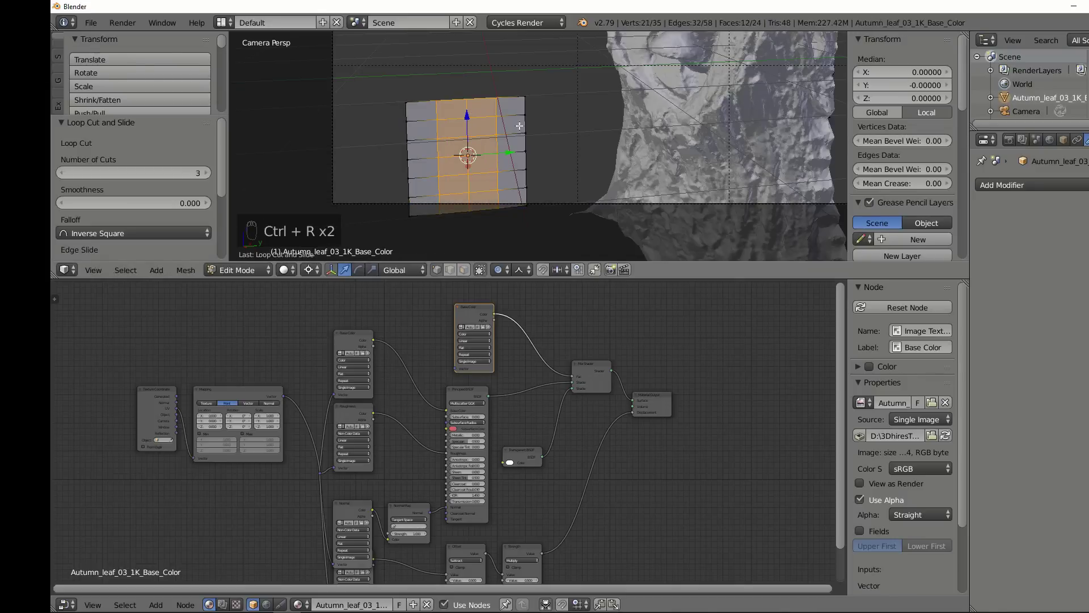
# Step: Select a central vertex of the leaf plane and pull it using proportional editing with the Smooth falloff
pyautogui.press('Tab')
pyautogui.scroll(-1, 519, 125)
pyautogui.press('Tab')
pyautogui.rightClick(481, 154)
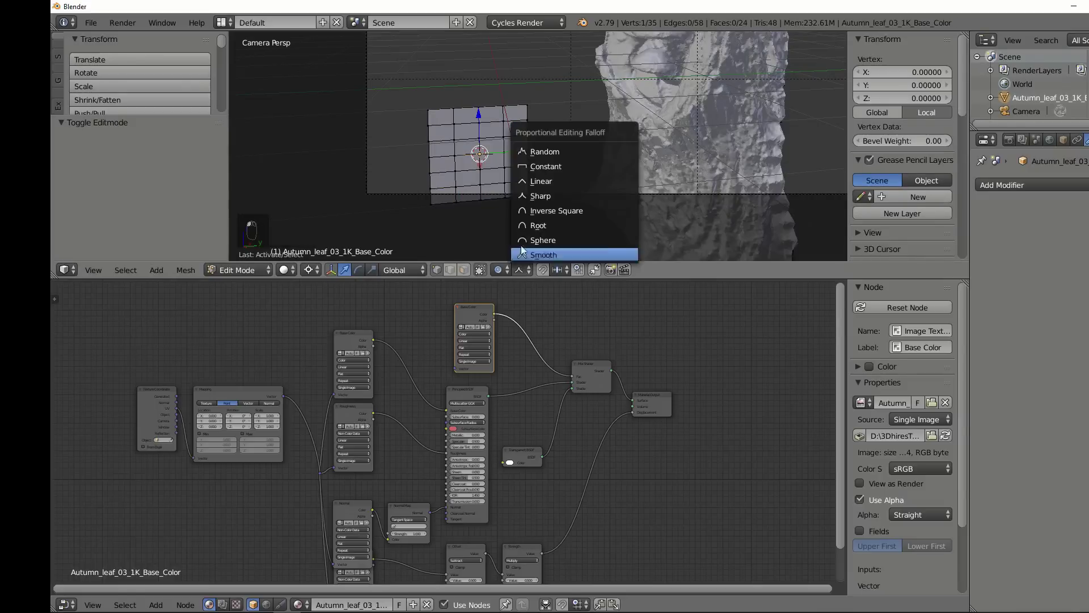
pyautogui.click(522, 242)
pyautogui.moveTo(481, 166)
pyautogui.mouseDown()
pyautogui.moveTo(526, 214)
pyautogui.moveTo(505, 164)
pyautogui.mouseUp()
# Step: Raise a vertex at the leaf's outer edge with proportional editing to curl the leaf, and return to Object Mode
pyautogui.press('Tab')
pyautogui.press('Tab')
pyautogui.press('Tab')
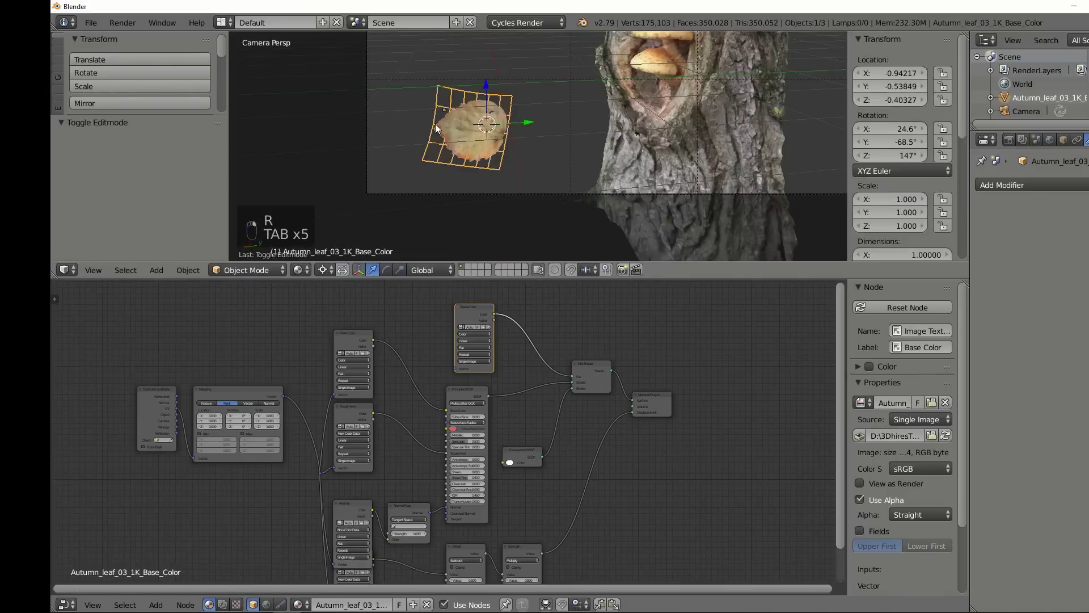
pyautogui.press('Tab')
pyautogui.rightClick(435, 124)
pyautogui.click(433, 119)
pyautogui.moveTo(432, 90); pyautogui.dragTo(433, 78)
pyautogui.press('Tab')
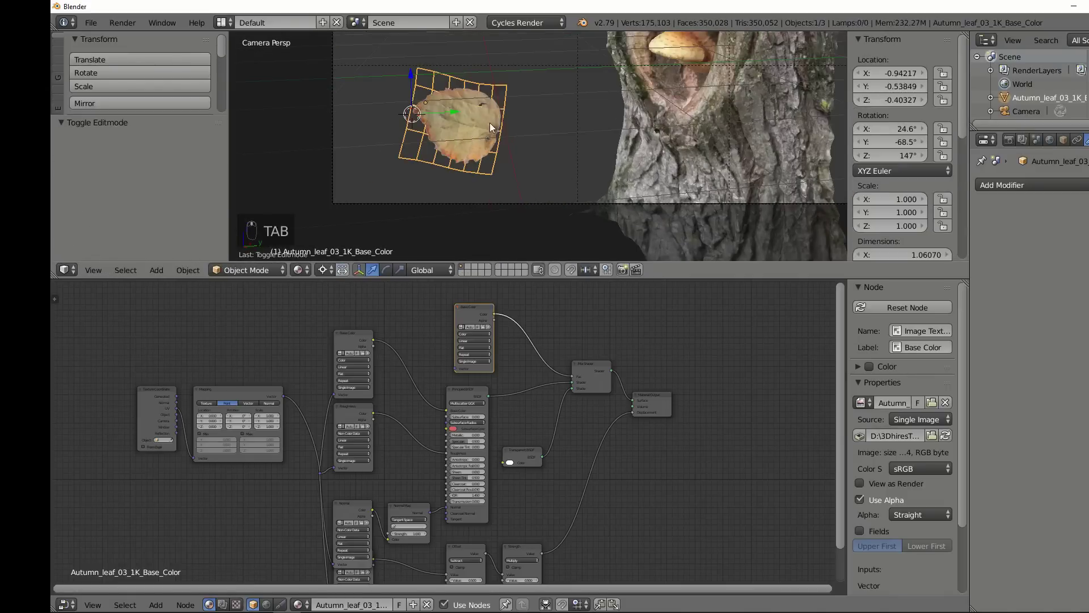
# Step: Examine the curled leaf's shape beside the tree at several zoom levels, in both textured and wireframe display
pyautogui.scroll(-3, 541, 161)
pyautogui.scroll(4, 542, 163)
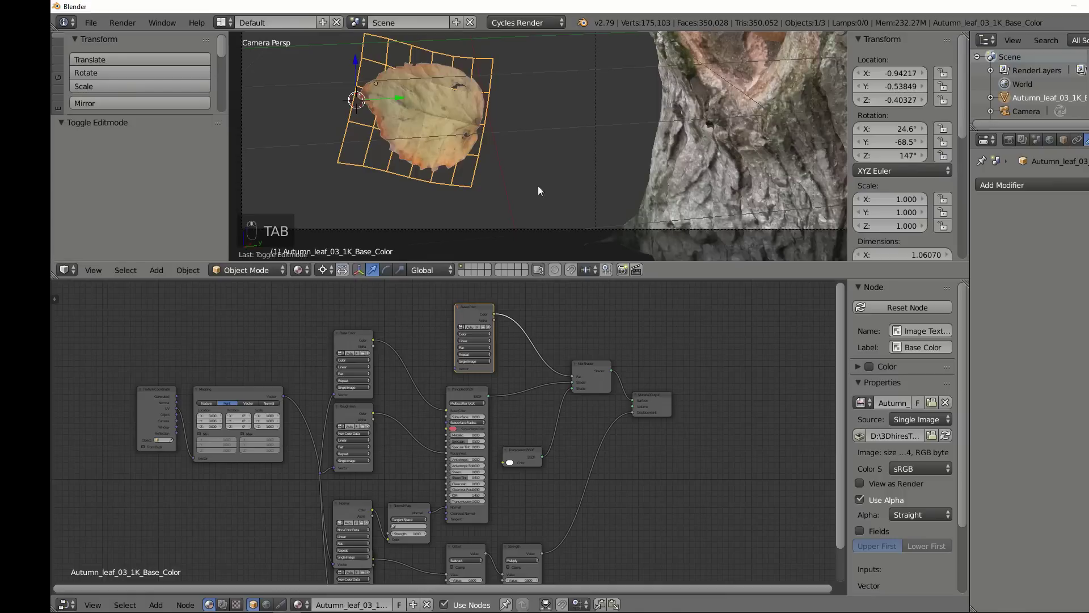
pyautogui.scroll(-1, 553, 134)
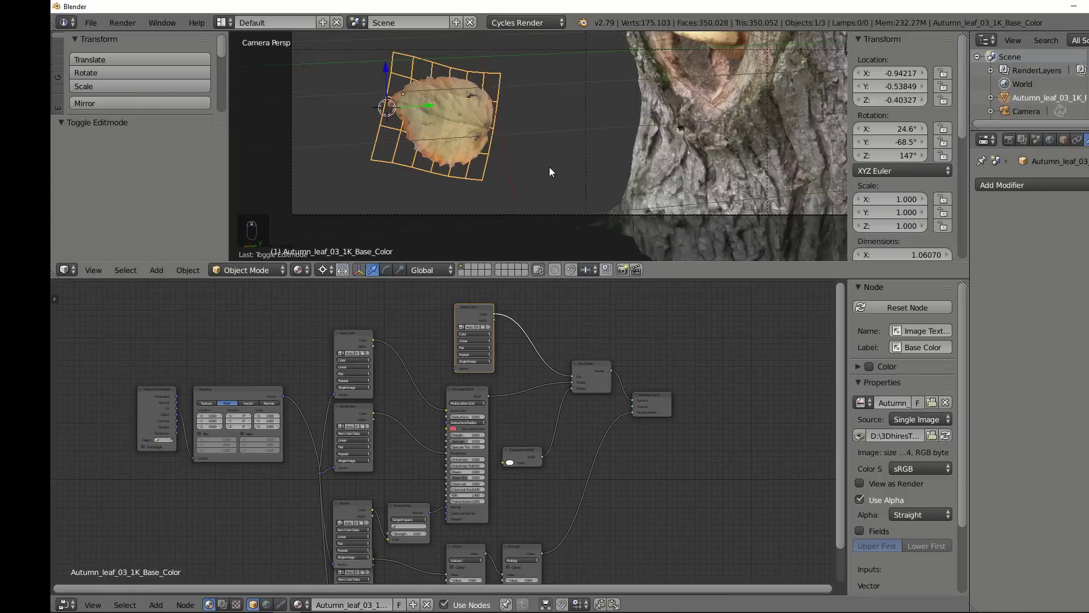
pyautogui.scroll(-3, 574, 138)
pyautogui.scroll(3, 569, 134)
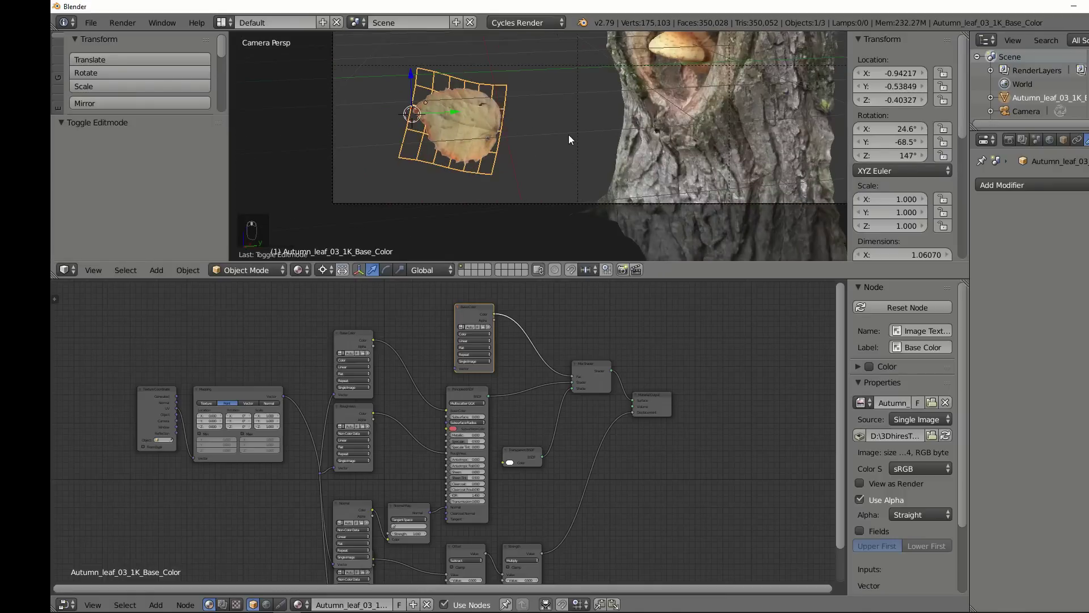
pyautogui.scroll(-3, 582, 179)
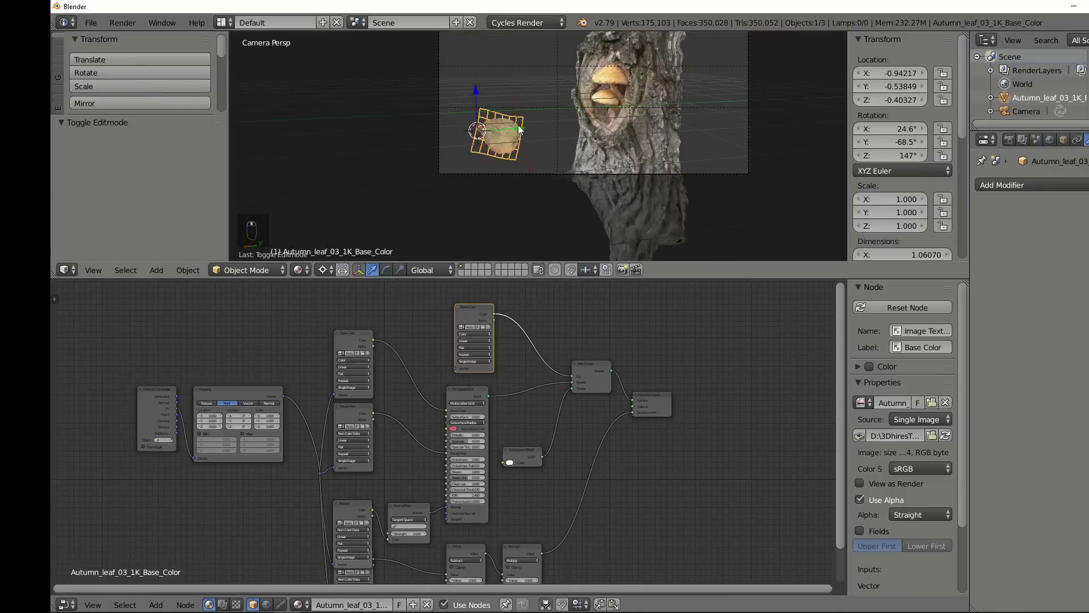
pyautogui.scroll(2, 519, 128)
pyautogui.press('Tab')
pyautogui.press('Tab')
pyautogui.press('z')
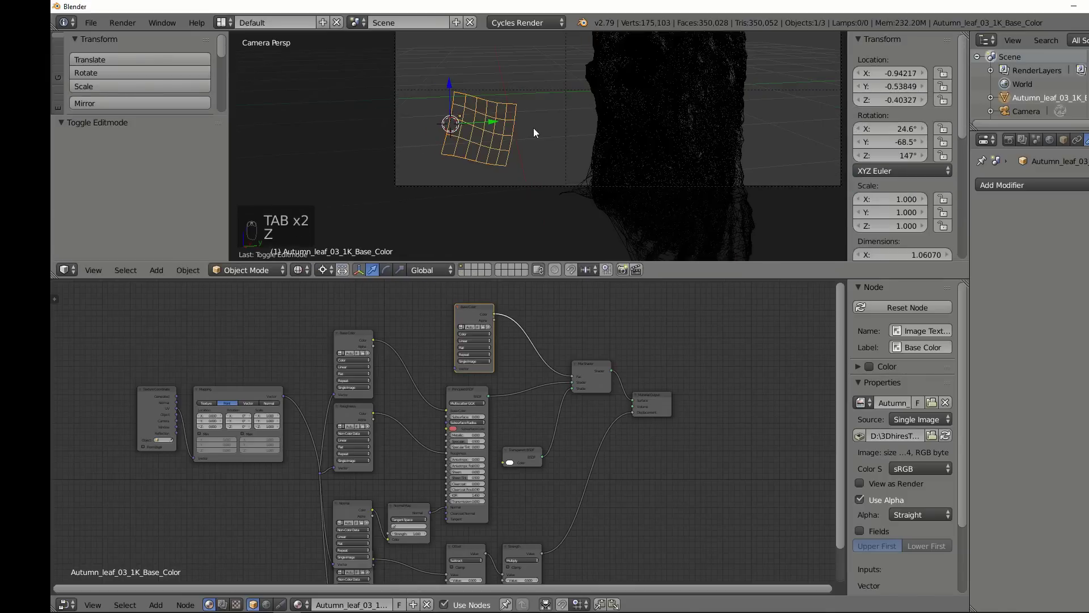
pyautogui.press('z')
pyautogui.scroll(-3, 533, 128)
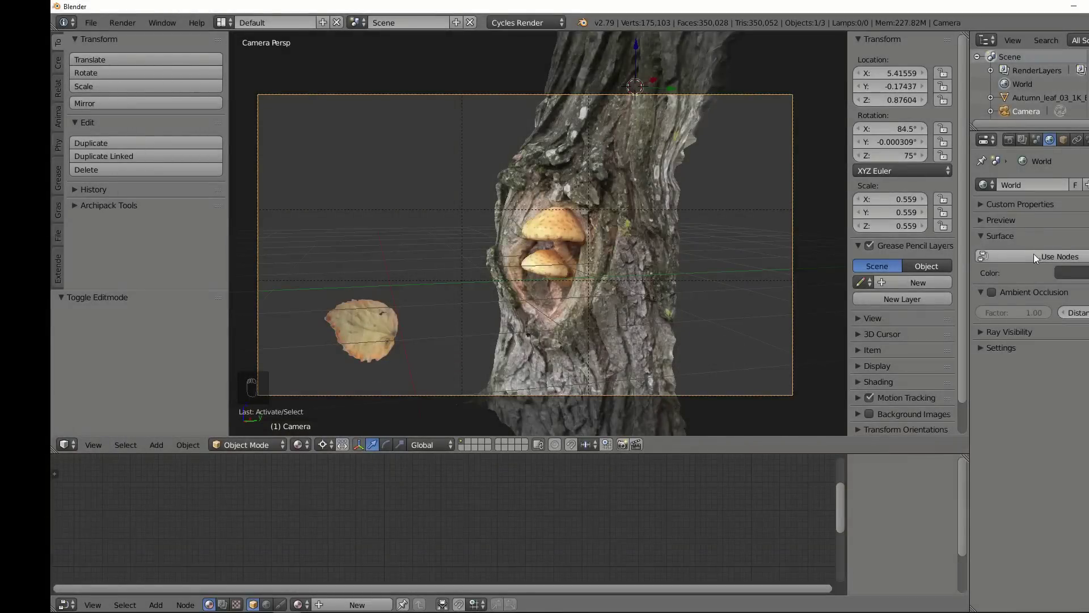
# Step: Enable nodes for the world surface and use an Environment Texture as its background colour
pyautogui.click(1034, 257)
pyautogui.click(1059, 256)
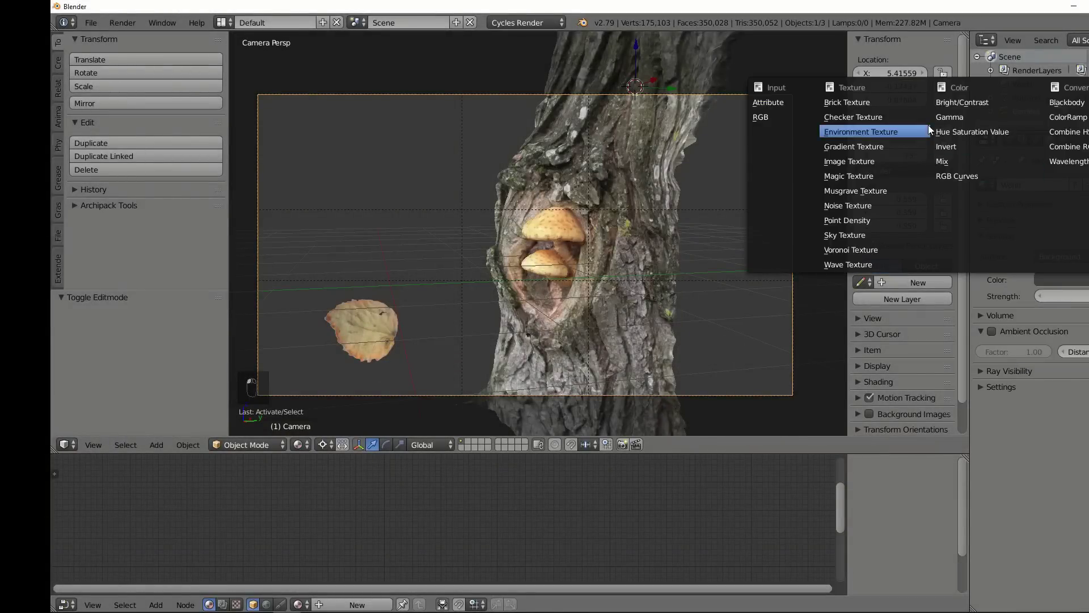
pyautogui.click(876, 132)
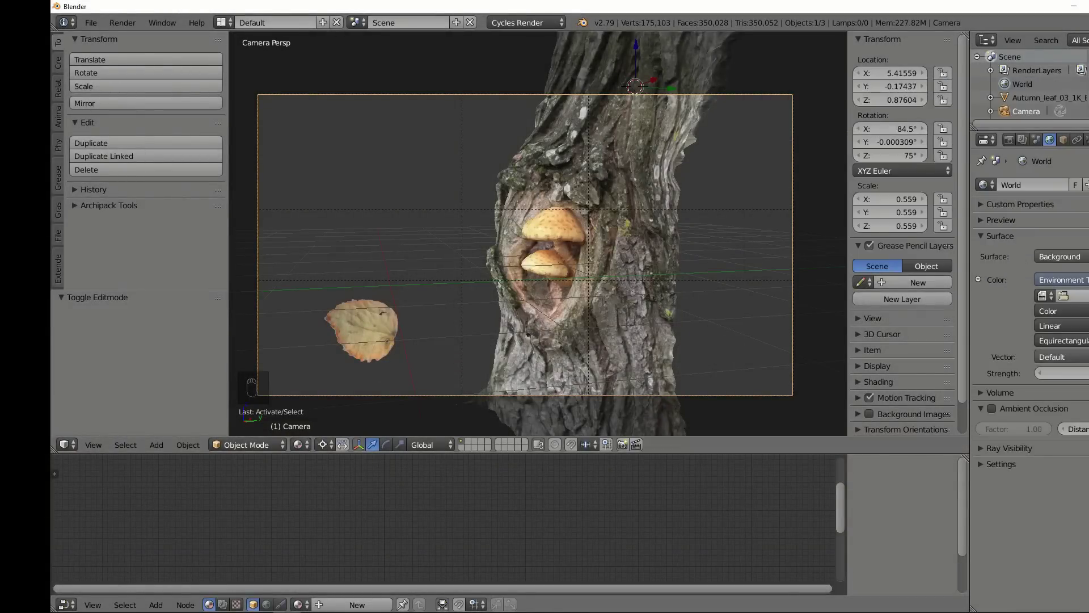
# Step: Browse the 3DhiresTEXTURES folders and load the woods environment image into the world's Environment Texture
pyautogui.click(1072, 297)
pyautogui.click(106, 253)
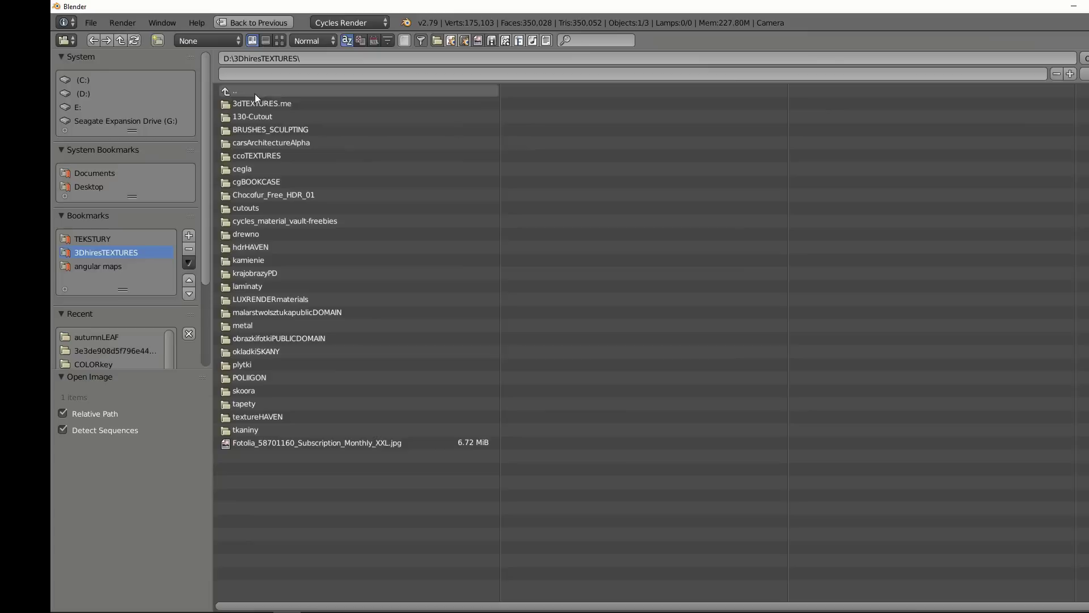
pyautogui.click(292, 415)
pyautogui.click(280, 40)
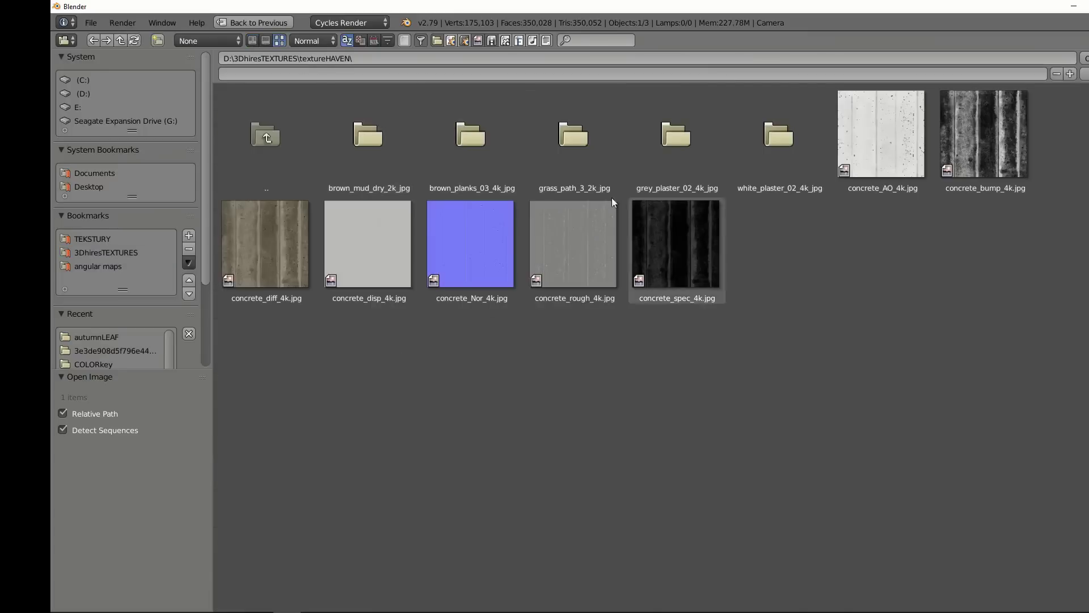
pyautogui.click(276, 111)
pyautogui.click(824, 404)
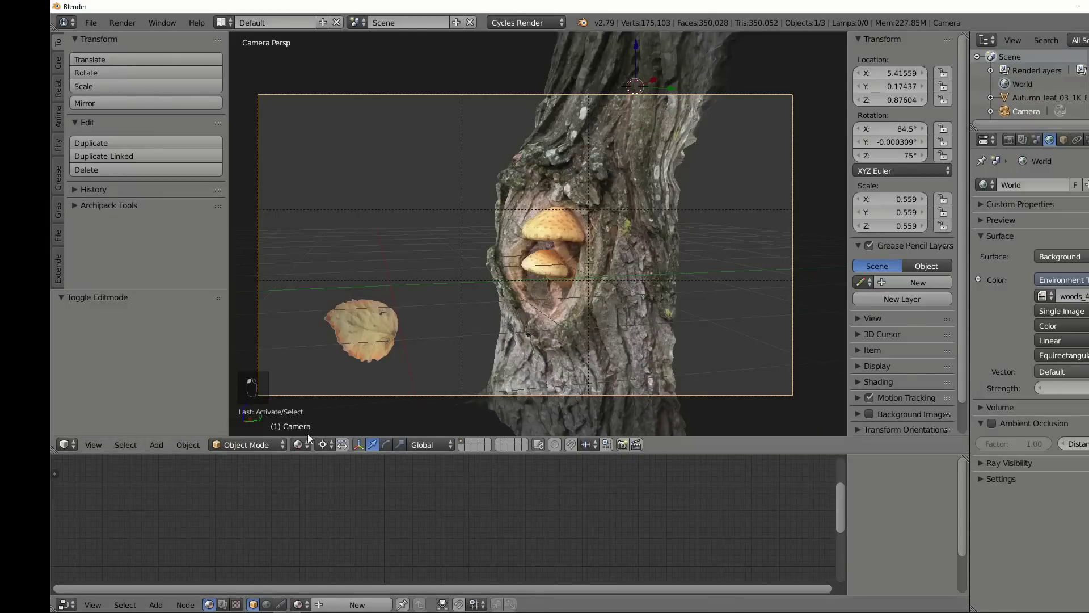
# Step: Switch the viewport to Rendered shading to preview the tree and leaf against the woods environment
pyautogui.click(300, 444)
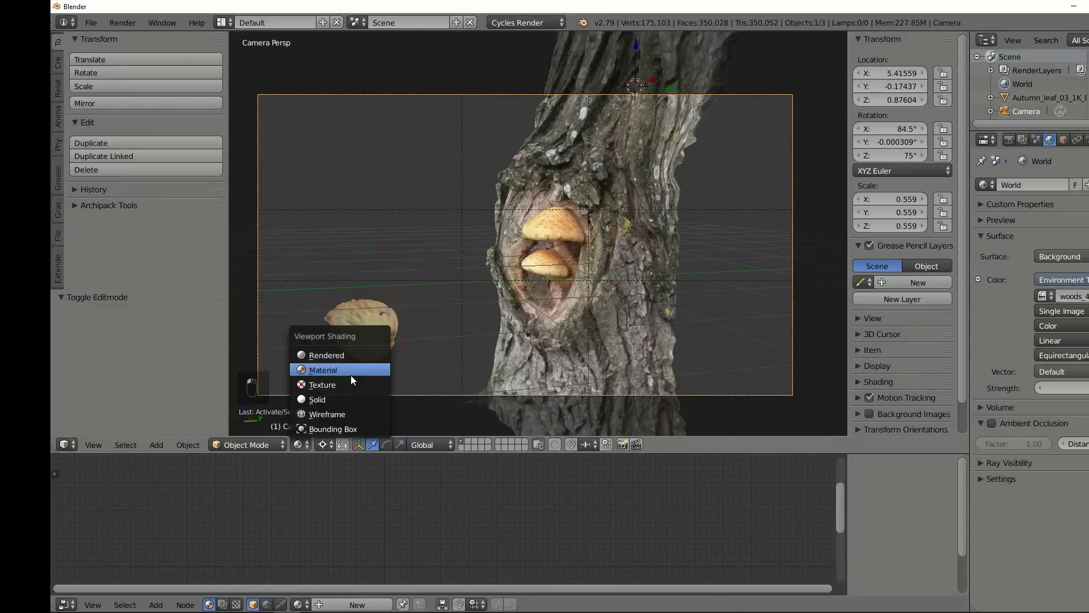
pyautogui.click(343, 358)
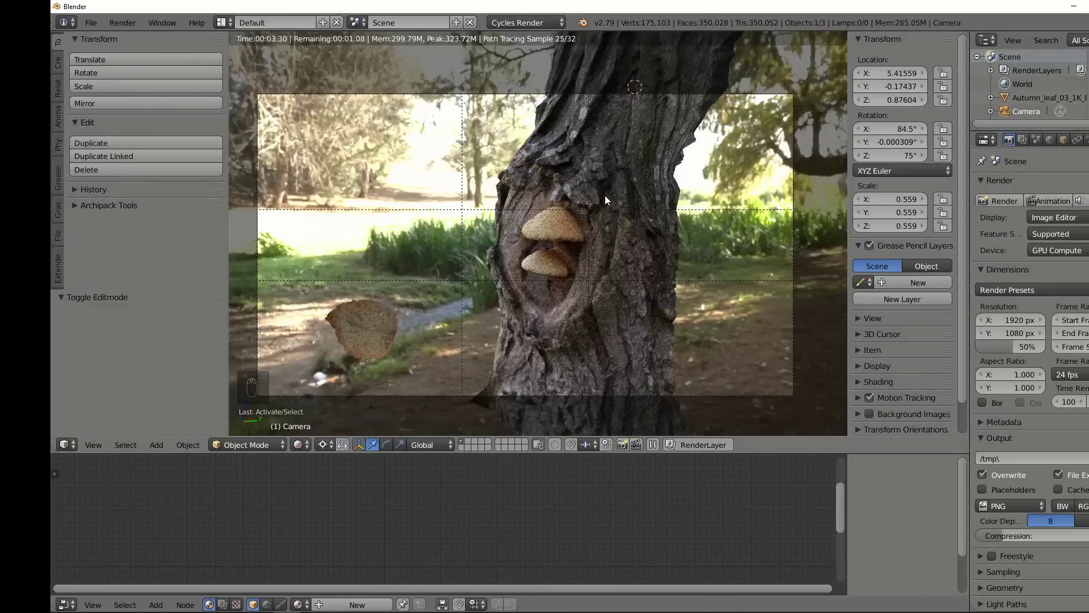
pyautogui.moveTo(616, 237); pyautogui.dragTo(591, 256, button='middle')
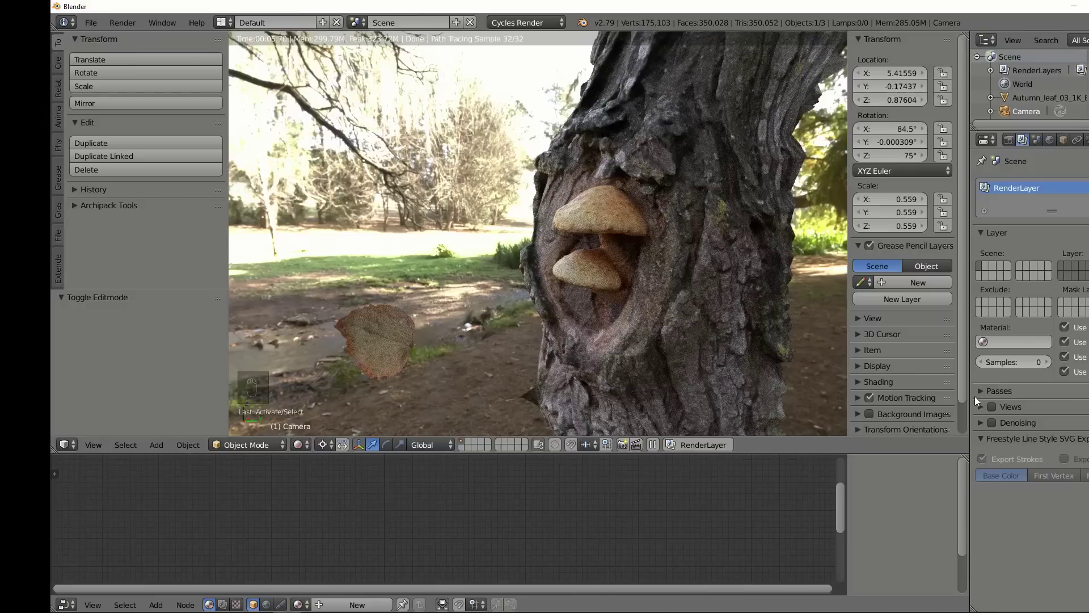
# Step: Set the scene's colour management to the Filmic view transform with the High Contrast look and Use Curves enabled
pyautogui.click(1037, 140)
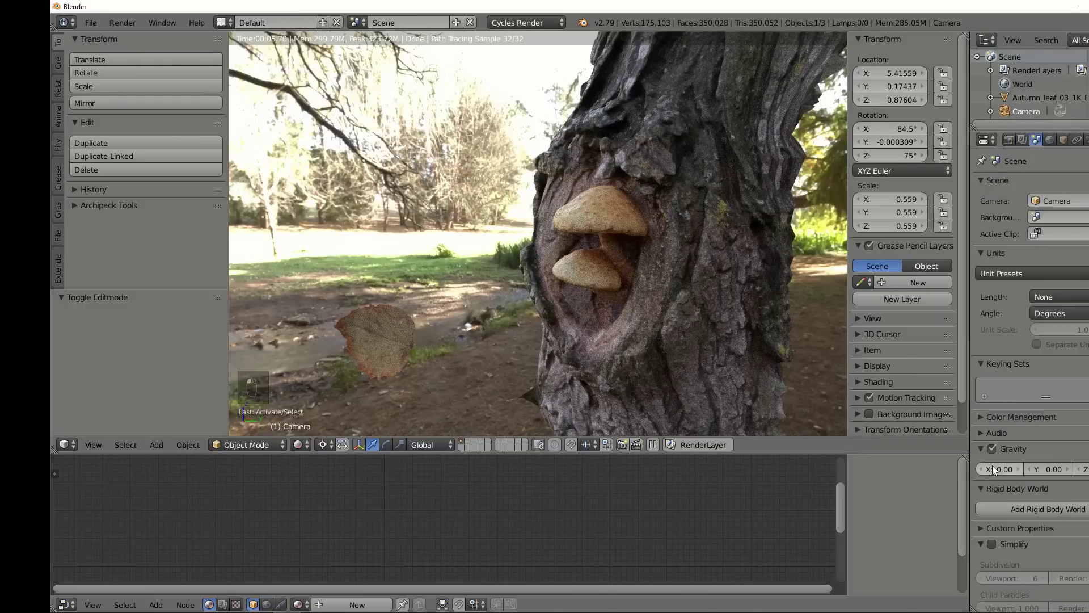
pyautogui.click(987, 419)
pyautogui.click(1046, 489)
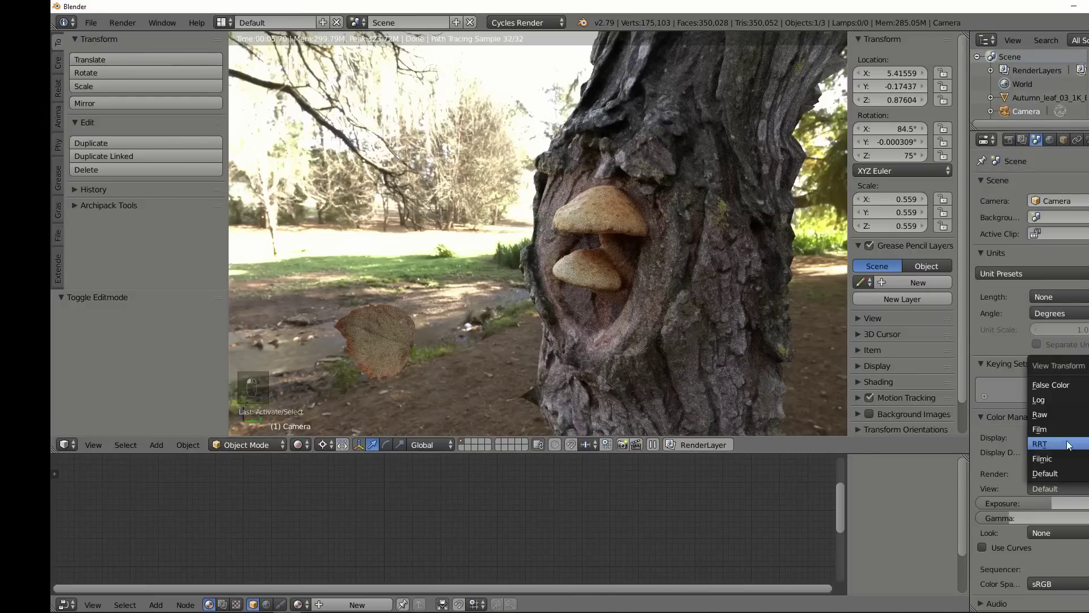
pyautogui.click(1048, 429)
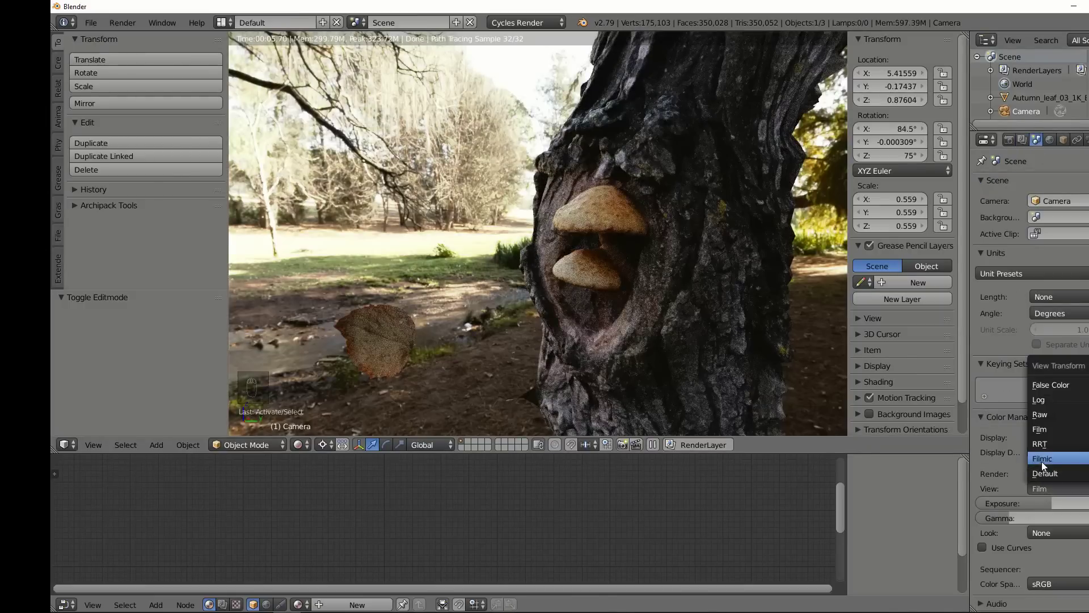
pyautogui.click(1044, 458)
pyautogui.click(982, 547)
pyautogui.click(1055, 533)
pyautogui.click(1038, 503)
# Step: Reposition the camera to about X 4.66 and Y 1.81 so the mushroom trunk is framed against the grass and path
pyautogui.press('KP_0')
pyautogui.hotkey('shift', 'f')
pyautogui.click(537, 233)
pyautogui.press('g')
pyautogui.press('x')
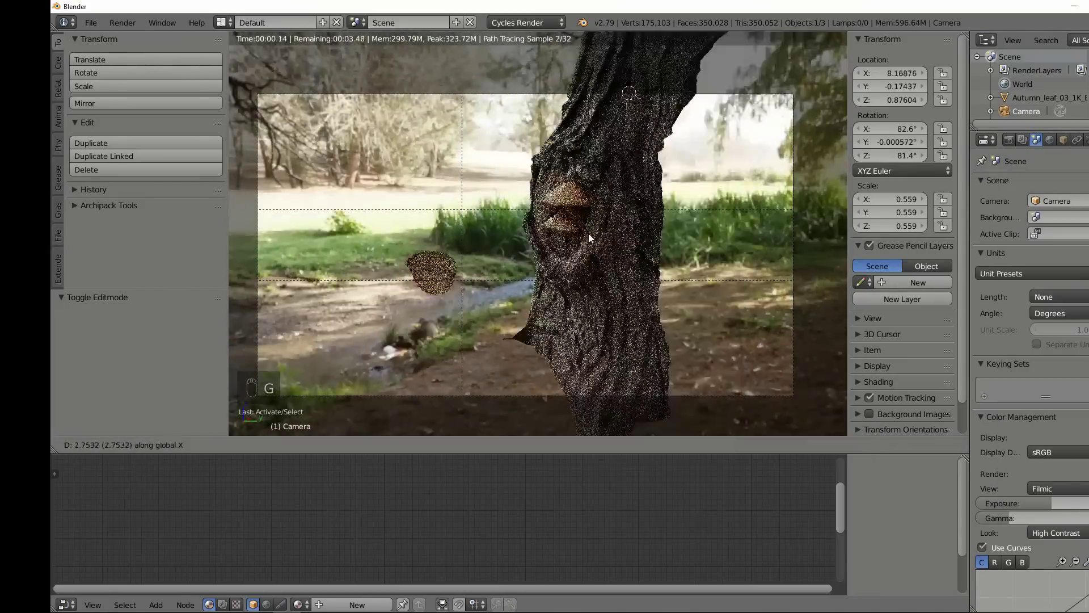
pyautogui.click(580, 232)
pyautogui.press('g')
pyautogui.press('y')
pyautogui.click(590, 194)
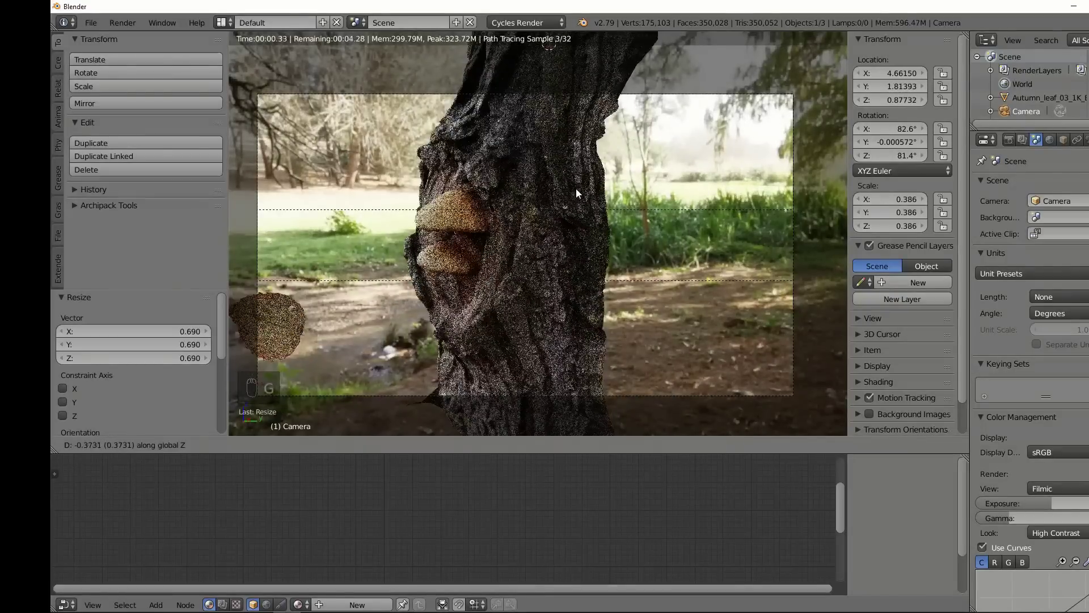
pyautogui.rightClick(576, 188)
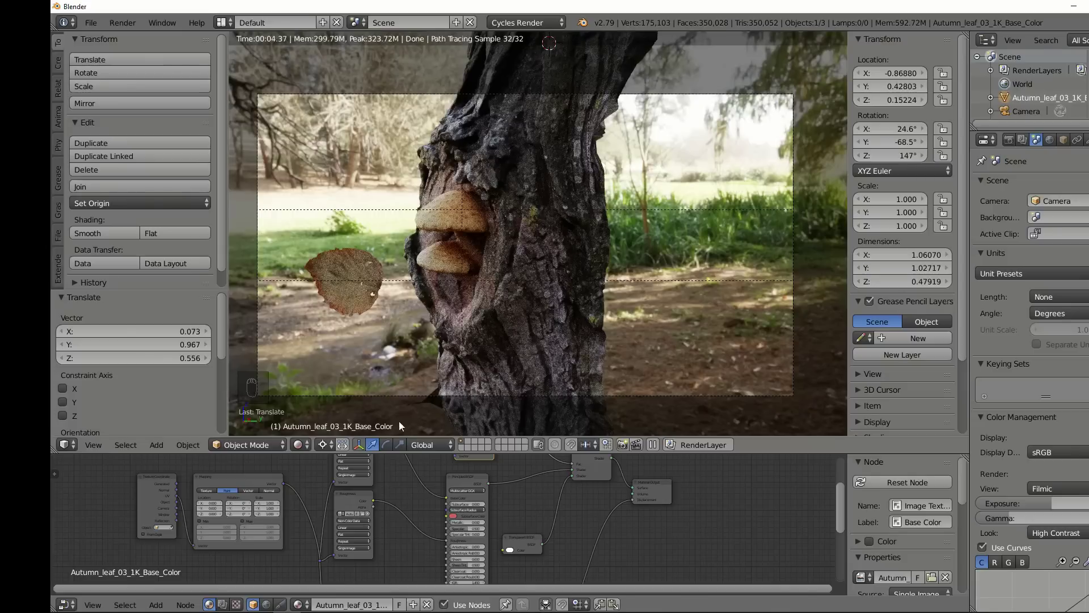
# Step: Switch the viewport to Texture shading, select the tree mesh and shift the side of its trunk in Edit Mode
pyautogui.click(298, 444)
pyautogui.click(322, 385)
pyautogui.rightClick(598, 178)
pyautogui.press('Tab')
pyautogui.press('Tab')
pyautogui.press('Tab')
pyautogui.press('g')
pyautogui.click(693, 185)
pyautogui.scroll(-1, 608, 185)
pyautogui.press('Tab')
# Step: Pull the base of the trunk outward below the leaf so it flares, and return to Material shading in Object Mode
pyautogui.scroll(1, 608, 185)
pyautogui.press('Tab')
pyautogui.click(439, 393)
pyautogui.press('g')
pyautogui.click(355, 393)
pyautogui.click(298, 444)
pyautogui.click(306, 367)
pyautogui.press('Tab')
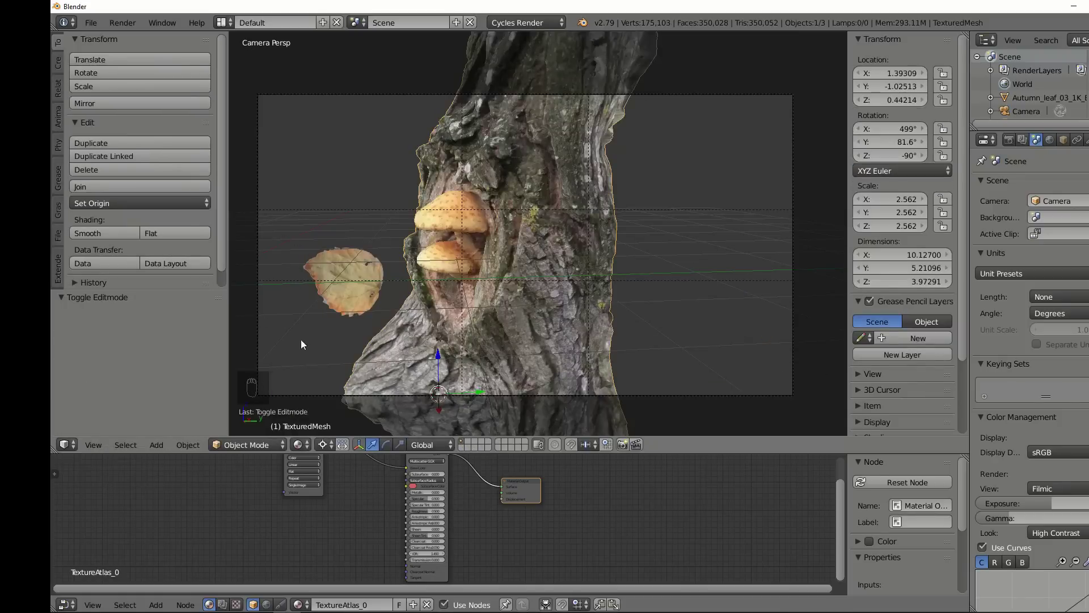
# Step: Place the 3D cursor below the leaf, add a plane there and scale its mesh by about 3.57 as ground
pyautogui.click(316, 337)
pyautogui.hotkey('shift', 'a')
pyautogui.moveTo(320, 332)
pyautogui.click(389, 334)
pyautogui.press('Tab')
pyautogui.press('s')
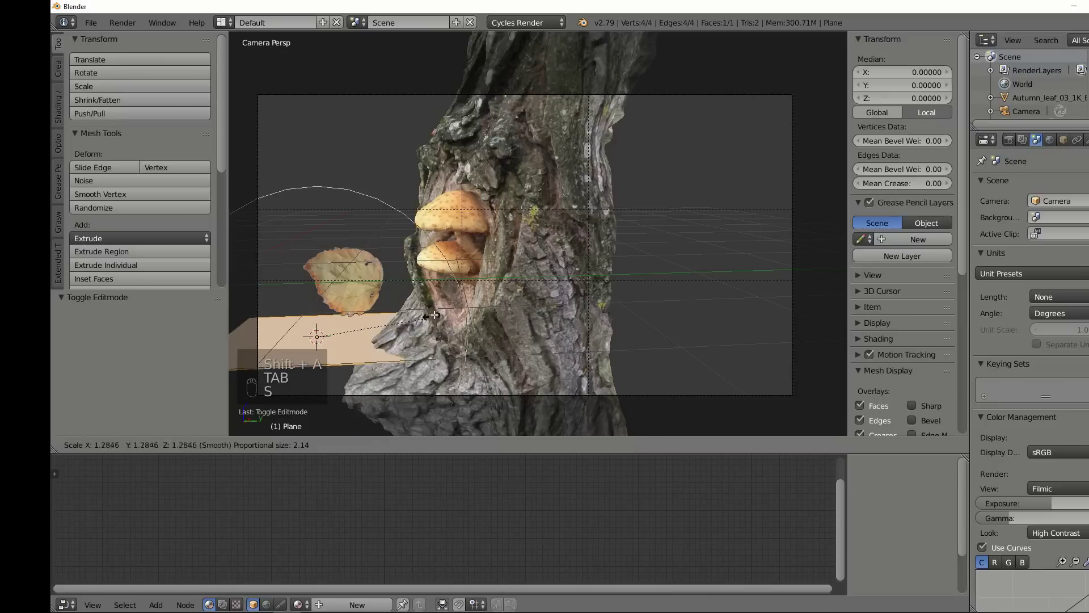
pyautogui.click(380, 335)
# Step: Subdivide the ground plane three times with fractal displacement to make its surface uneven
pyautogui.press('w')
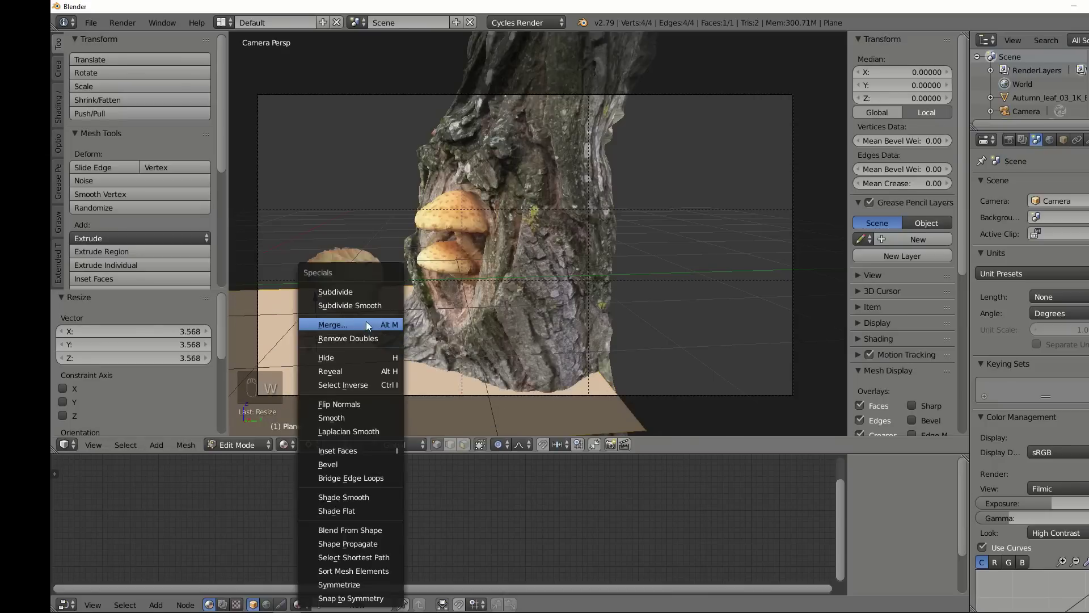
pyautogui.press('w')
pyautogui.click(337, 295)
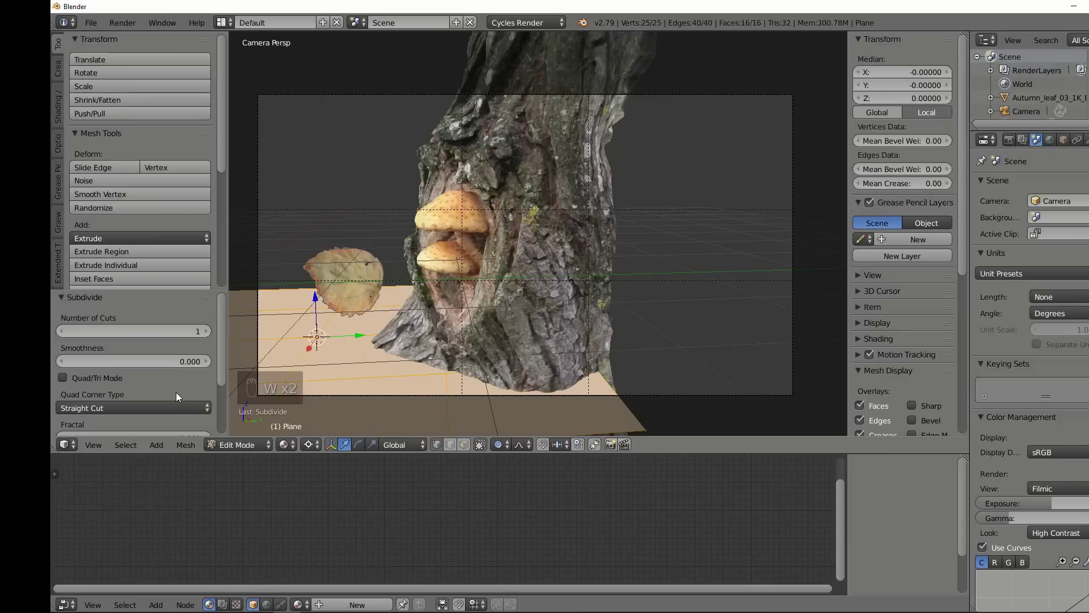
pyautogui.scroll(-2, 176, 396)
pyautogui.moveTo(176, 392)
pyautogui.mouseDown()
pyautogui.moveTo(238, 397)
pyautogui.moveTo(170, 393)
pyautogui.mouseUp()
pyautogui.press('w')
pyautogui.click(397, 292)
pyautogui.press('Tab')
# Step: Move the ground plane along the global X axis to about X -4.92, beneath the tree and leaf
pyautogui.scroll(-2, 455, 219)
pyautogui.scroll(4, 455, 220)
pyautogui.keyDown('shift'); pyautogui.moveTo(456, 219); pyautogui.dragTo(531, 166, button='middle'); pyautogui.keyUp('shift')
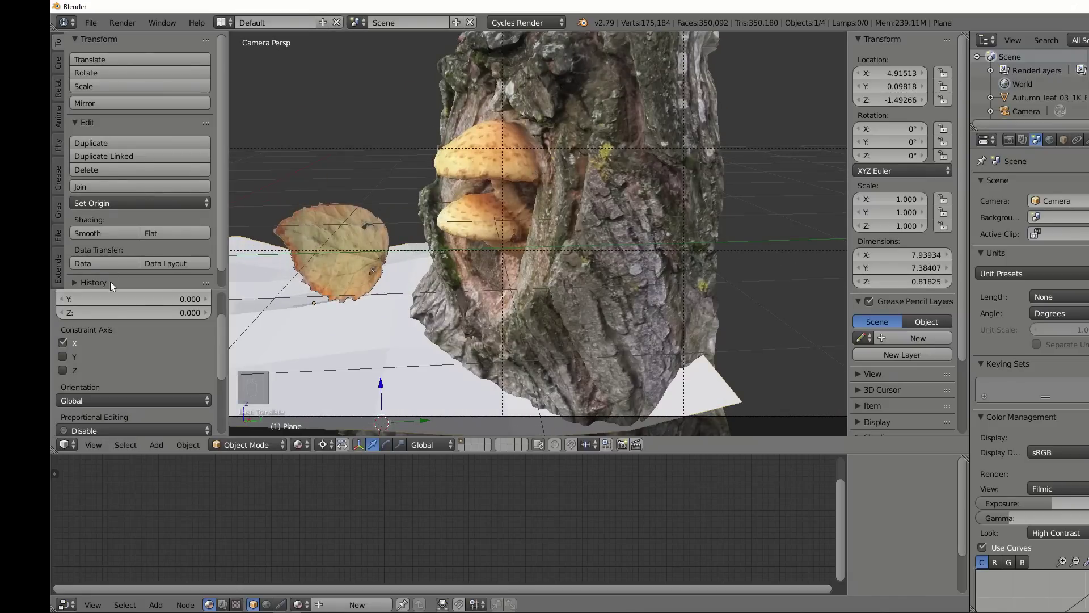
# Step: Enlarge the 3D view over the node editor and widen the properties area
pyautogui.moveTo(53, 449); pyautogui.dragTo(94, 499)
pyautogui.scroll(3, 392, 334)
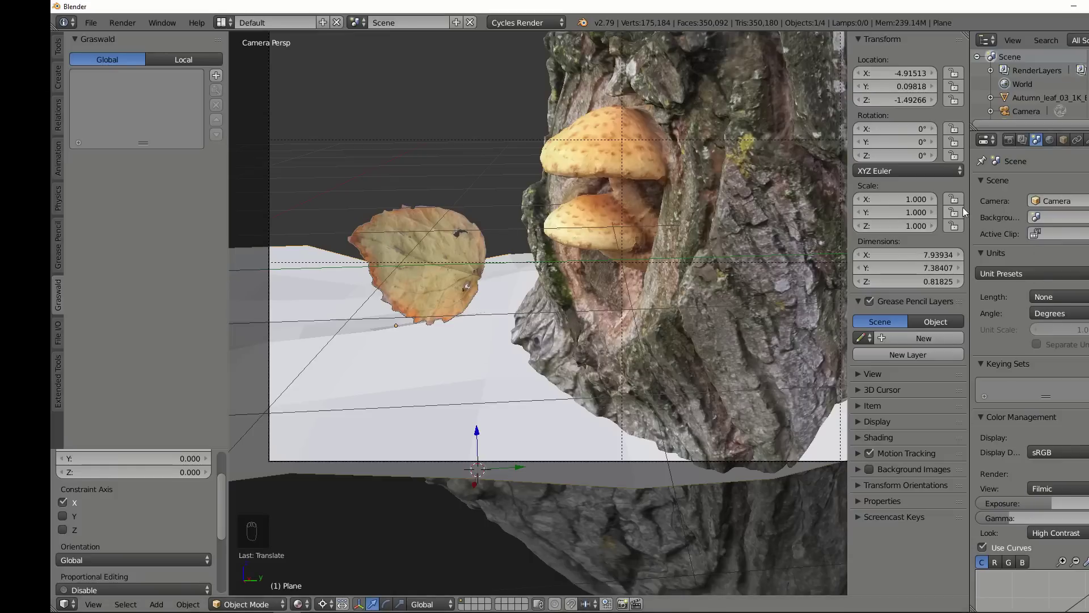
pyautogui.moveTo(970, 209); pyautogui.dragTo(883, 234)
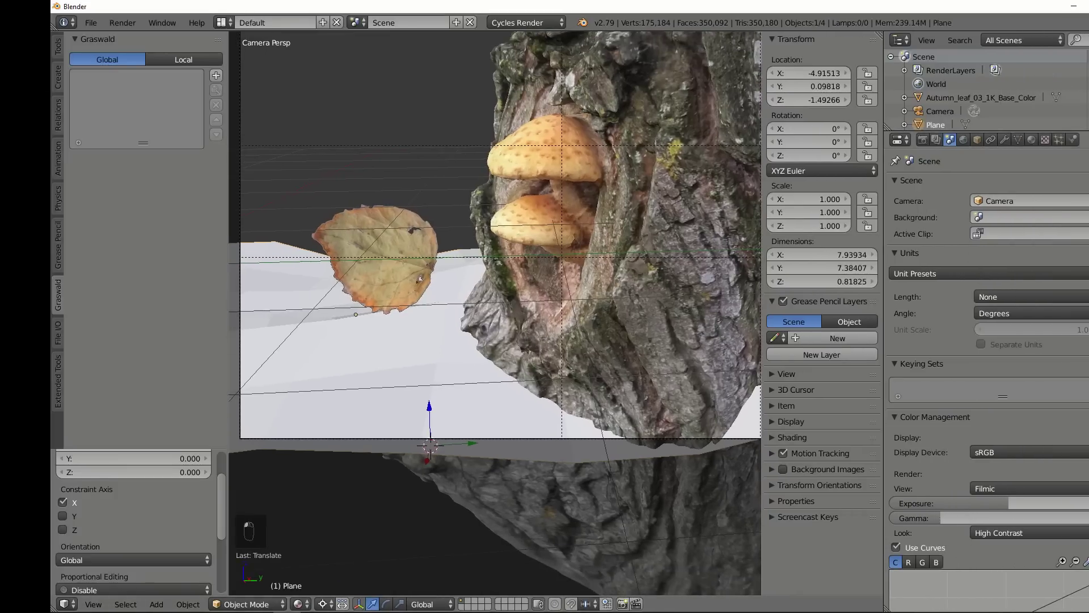
# Step: Add a particle system of type Hair to the ground plane and bring up its Cycles hair settings
pyautogui.click(1059, 142)
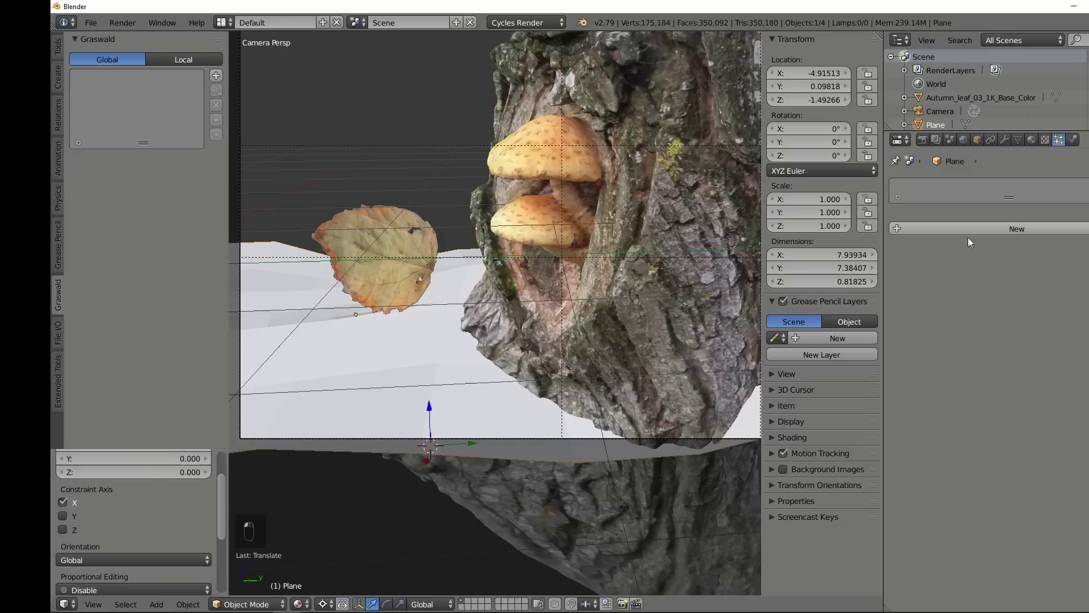
pyautogui.click(998, 230)
pyautogui.click(1003, 244)
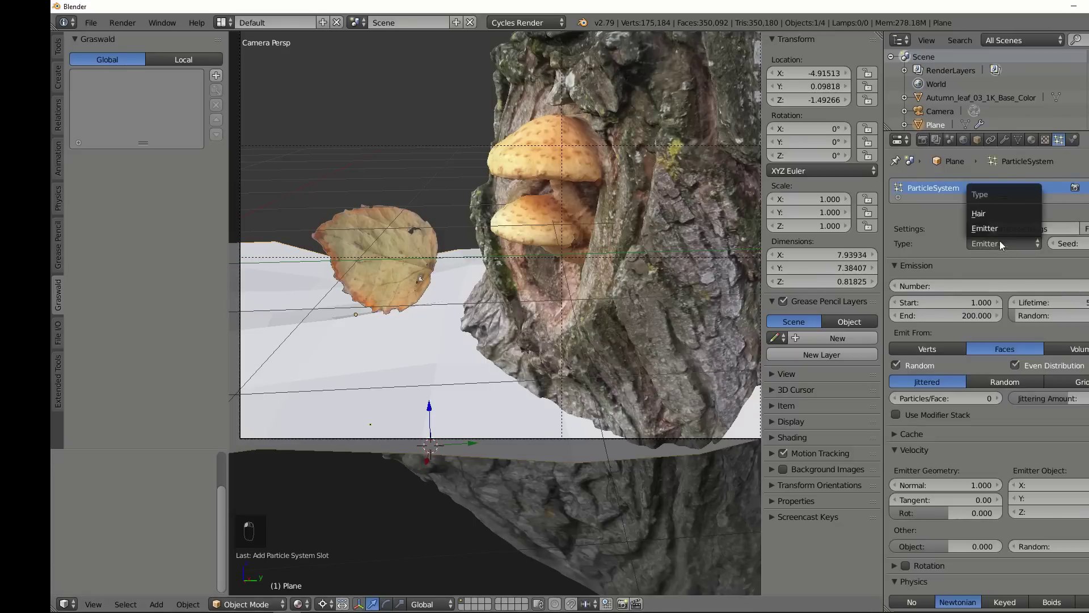
pyautogui.click(990, 214)
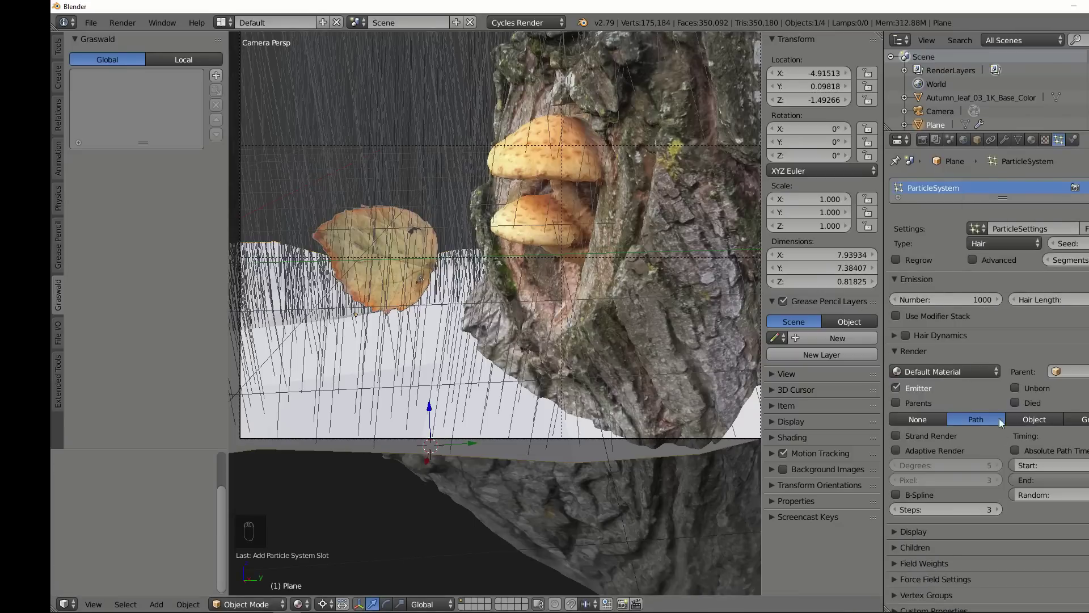
pyautogui.scroll(-4, 1000, 419)
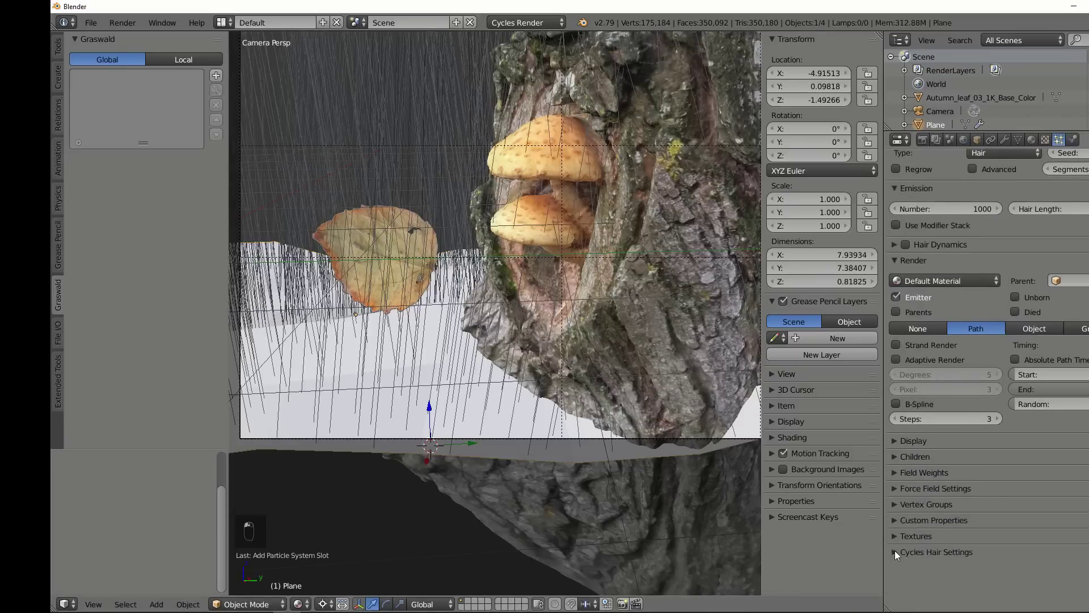
pyautogui.scroll(-1, 1044, 420)
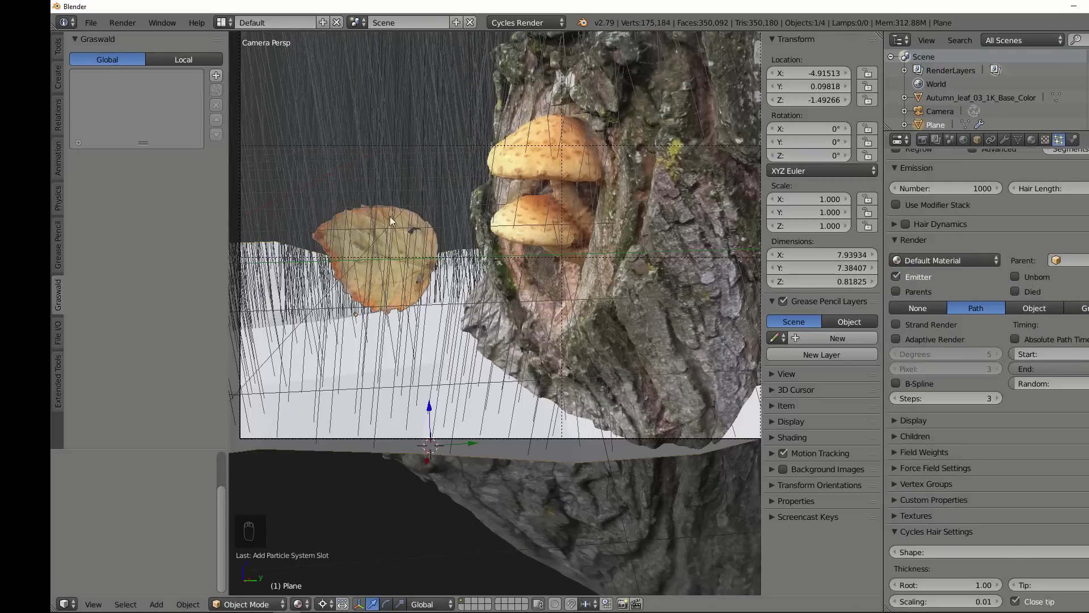
# Step: Render the ground plane's hair particles as the Autumn_leaf_03_1K_Base_Color object
pyautogui.click(1035, 308)
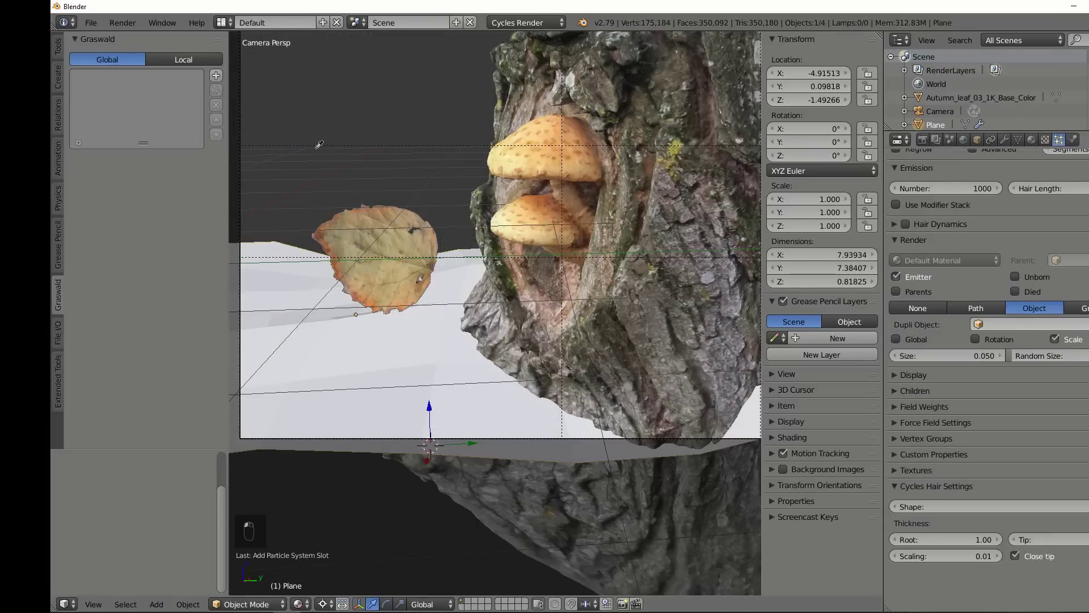
pyautogui.click(364, 218)
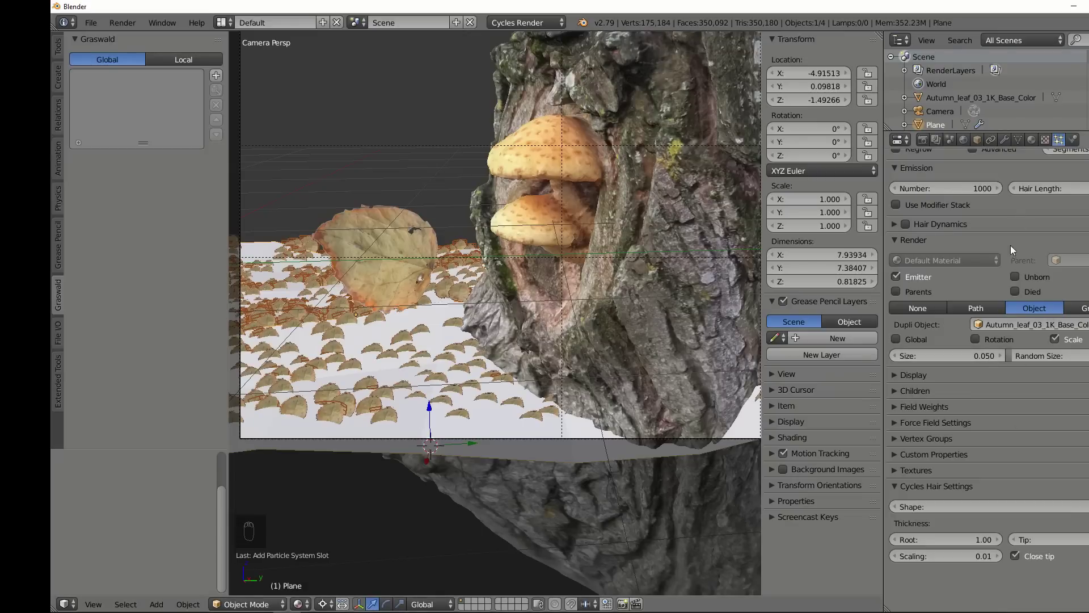
pyautogui.scroll(-2, 542, 308)
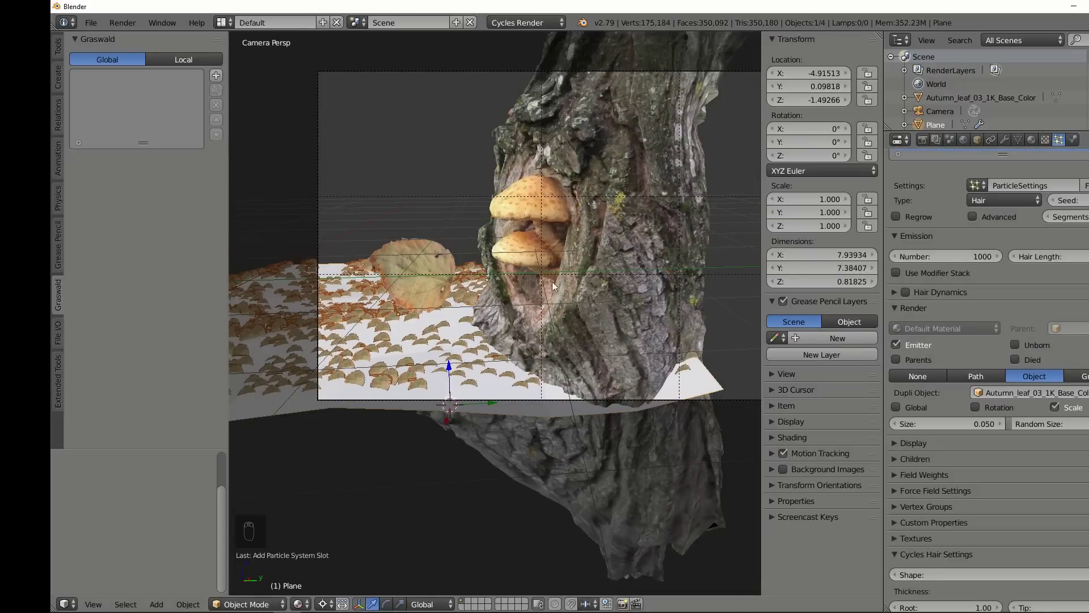
pyautogui.scroll(2, 385, 312)
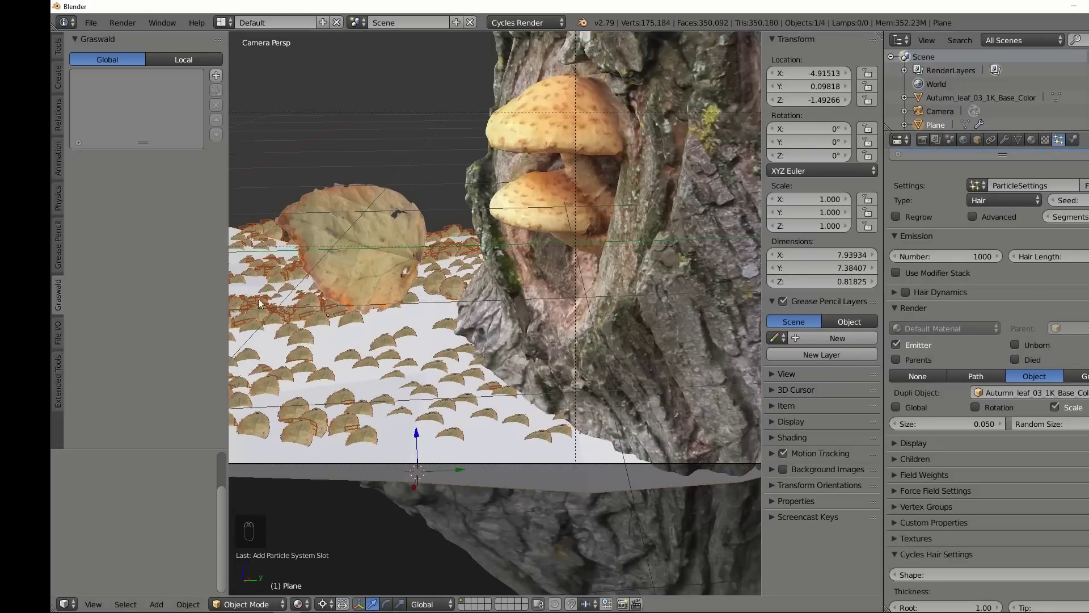
# Step: Try the advanced hair options with random velocity, and remove the particle system from the ground plane
pyautogui.click(972, 216)
pyautogui.scroll(-1, 977, 475)
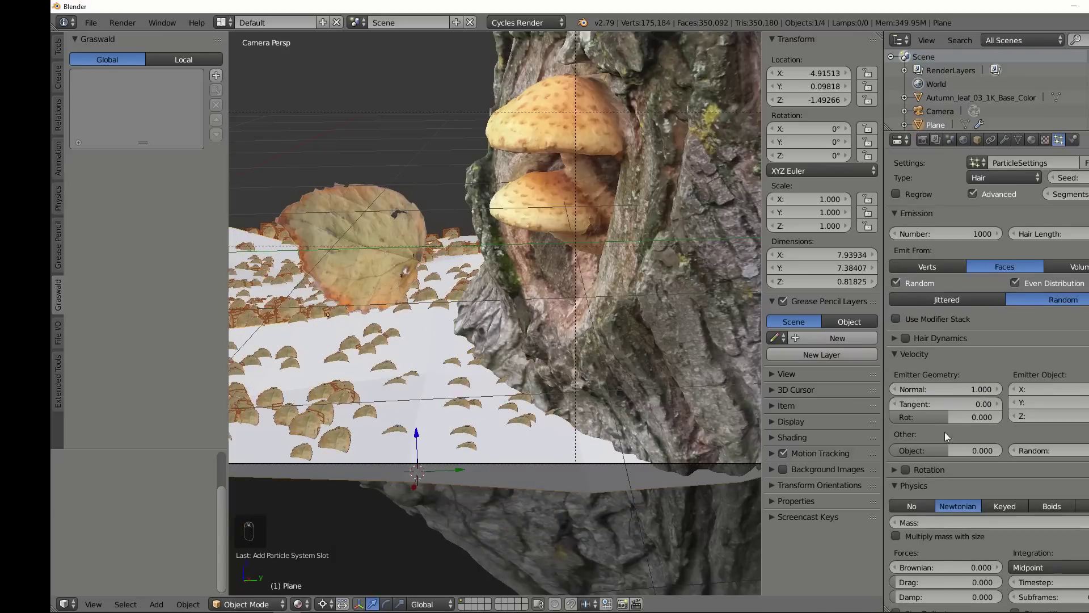
pyautogui.moveTo(1049, 450); pyautogui.dragTo(1080, 450)
pyautogui.moveTo(1050, 233); pyautogui.dragTo(1081, 233)
pyautogui.scroll(-4, 496, 314)
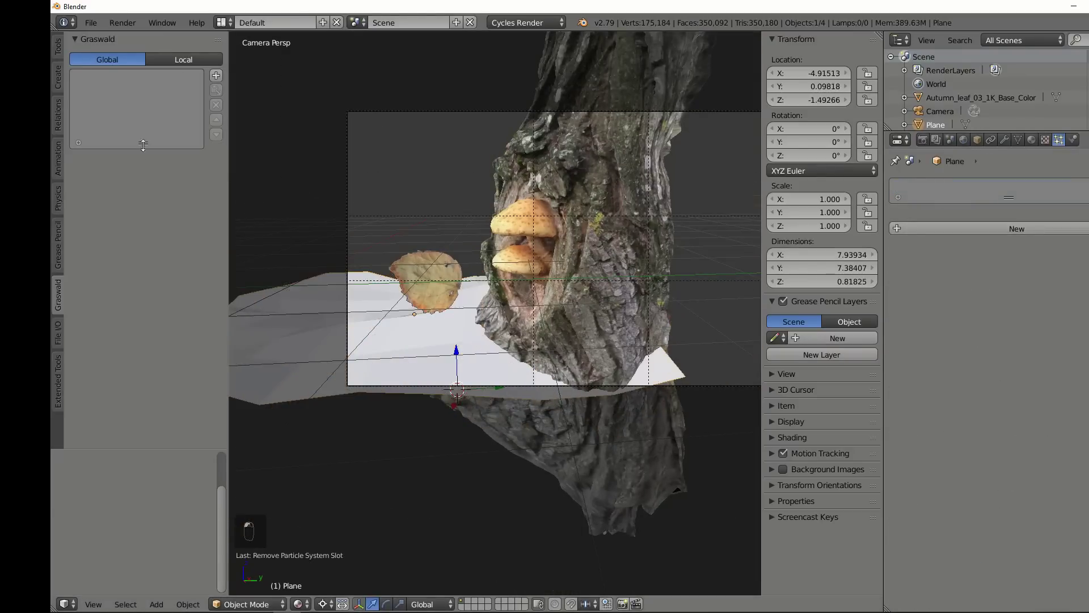
# Step: Add a Graswald system to the ground plane using the Maple Leaves species in the Dead variant
pyautogui.moveTo(143, 145); pyautogui.dragTo(143, 170)
pyautogui.click(215, 75)
pyautogui.click(125, 306)
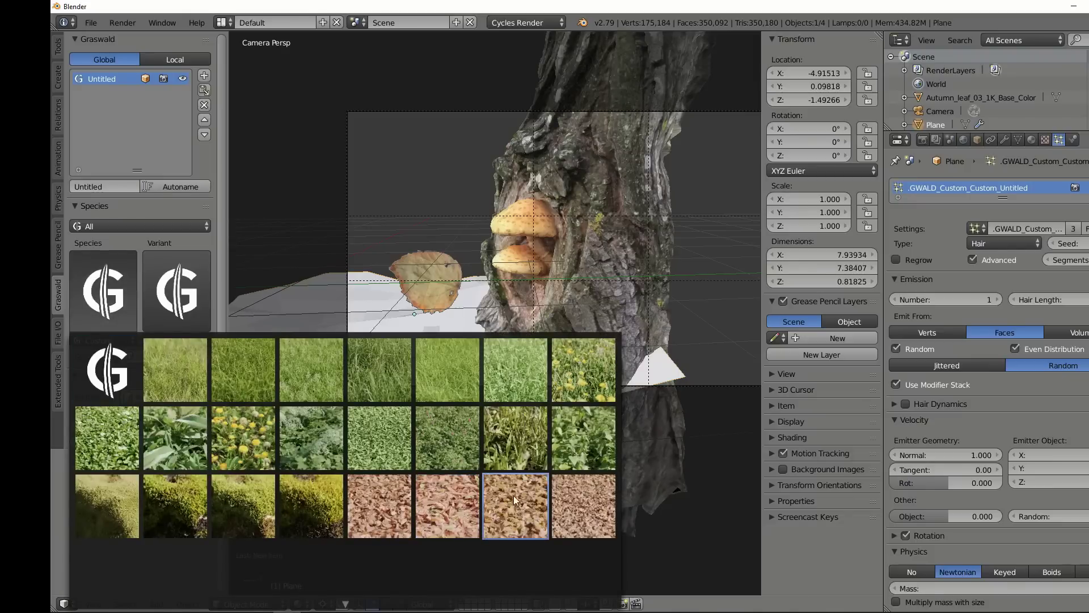
pyautogui.click(516, 503)
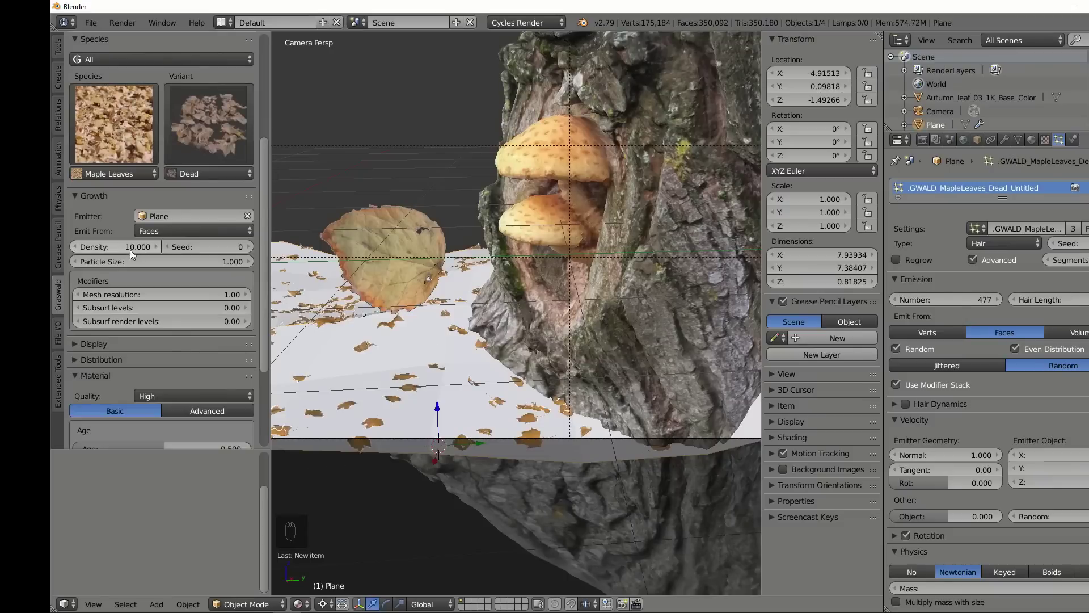
# Step: Set the maple leaves' density to 100 and particle size to 3, and lower the density to 80
pyautogui.click(129, 250)
pyautogui.write('100')
pyautogui.press('Return')
pyautogui.click(215, 262)
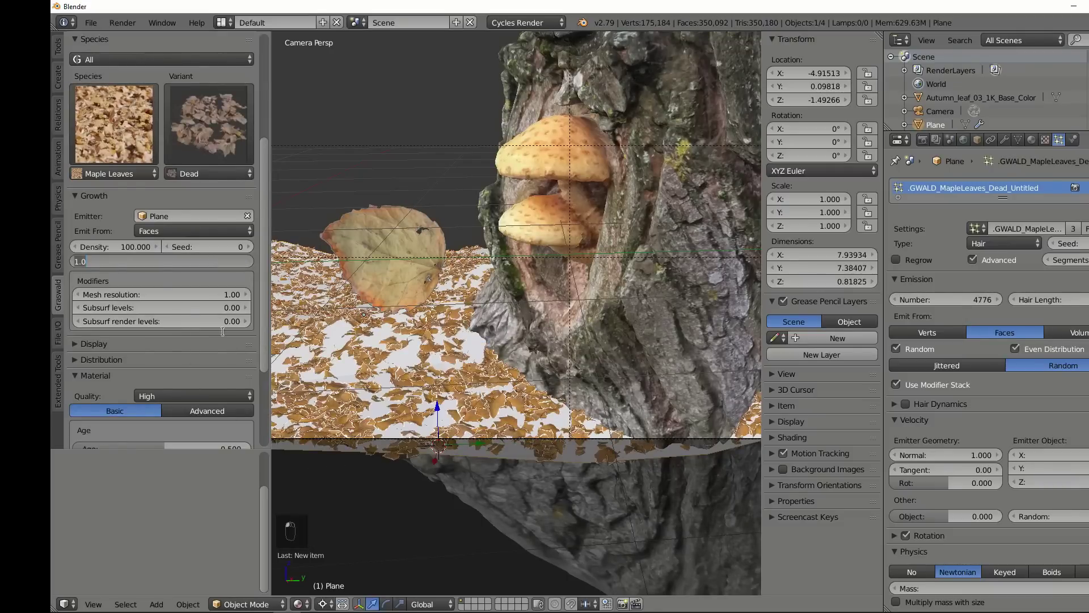
pyautogui.write('3')
pyautogui.press('Return')
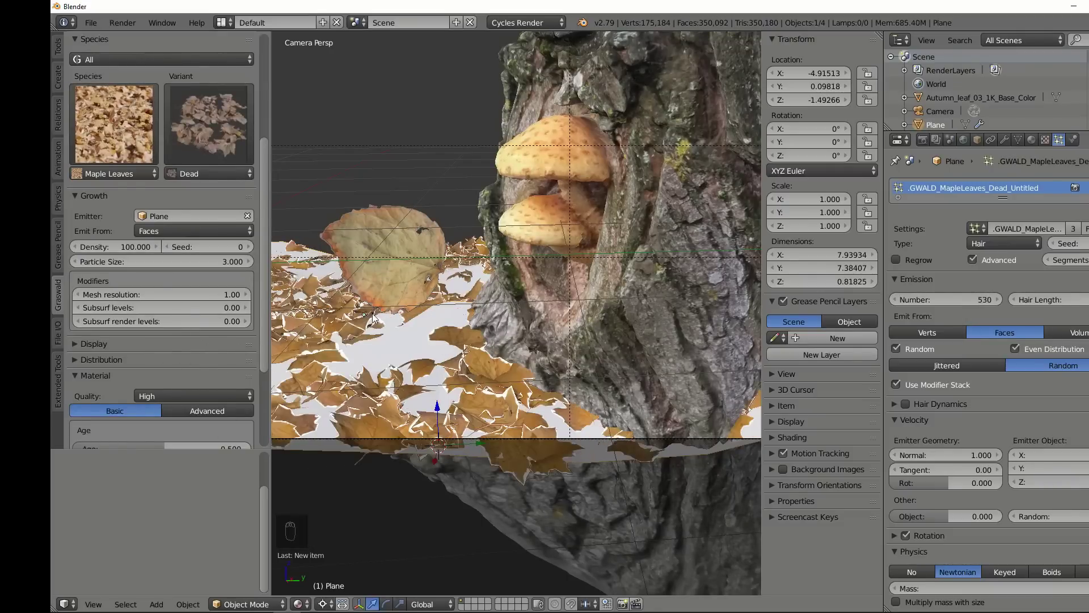
pyautogui.scroll(-2, 466, 350)
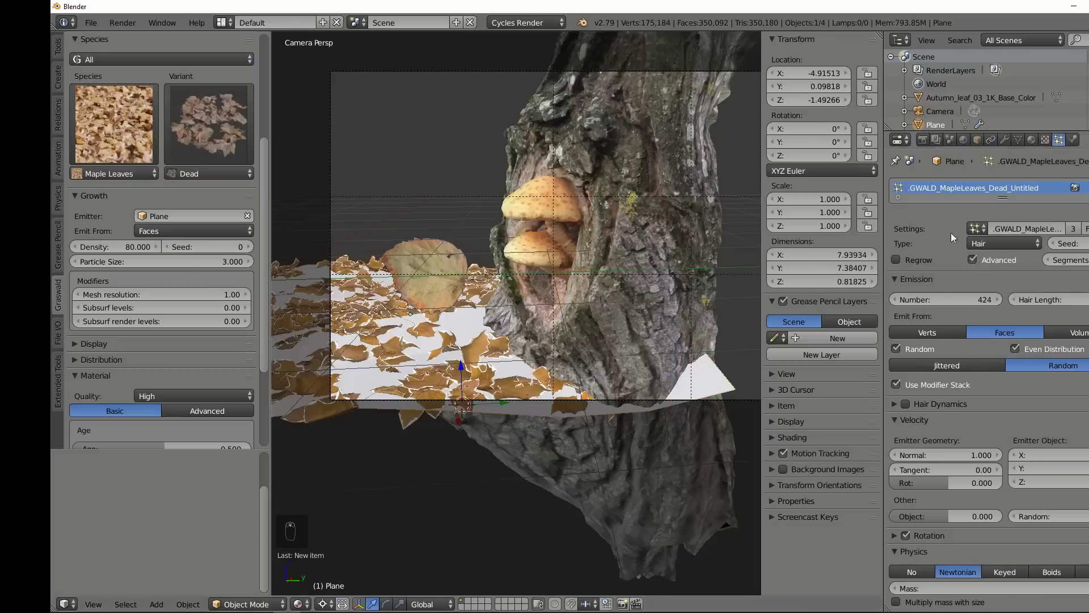
# Step: Add a second Graswald system to the ground plane using the Oak Leaves species in the Dead variant
pyautogui.scroll(8, 194, 127)
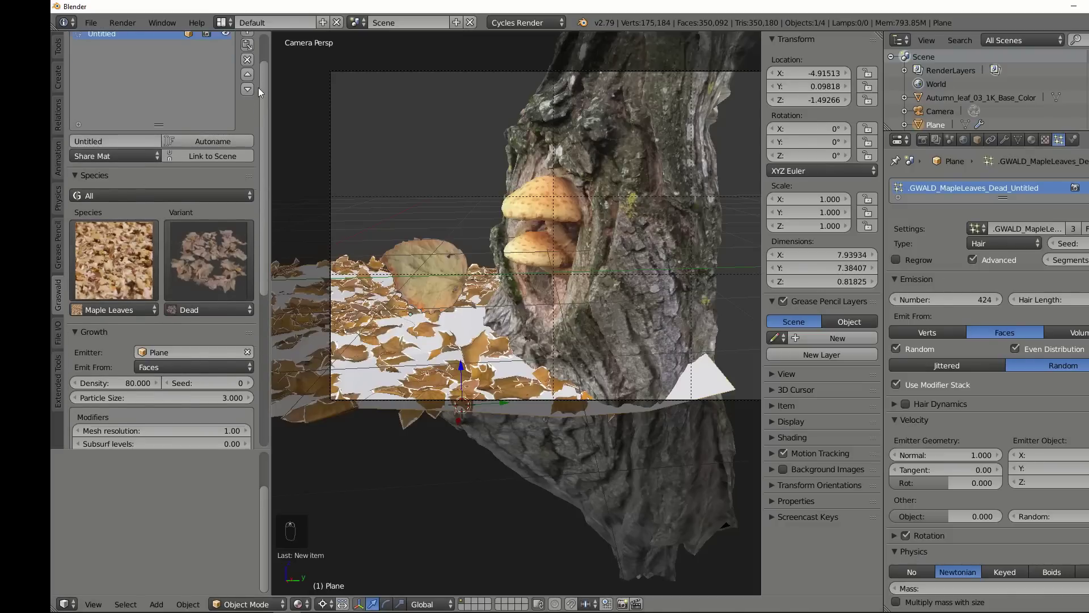
pyautogui.click(247, 77)
pyautogui.click(114, 306)
pyautogui.click(587, 508)
# Step: Set the oak leaves' density to 50 and their particle size to 4
pyautogui.click(116, 428)
pyautogui.write('50')
pyautogui.press('Return')
pyautogui.click(162, 443)
pyautogui.write('3')
pyautogui.click(162, 443)
pyautogui.write('4')
pyautogui.press('Return')
# Step: Raise the oak leaves' density to 200 and set their material age to 0.799
pyautogui.scroll(2, 386, 396)
pyautogui.keyDown('shift'); pyautogui.moveTo(386, 395); pyautogui.dragTo(507, 403, button='middle'); pyautogui.keyUp('shift')
pyautogui.click(116, 428)
pyautogui.write('200')
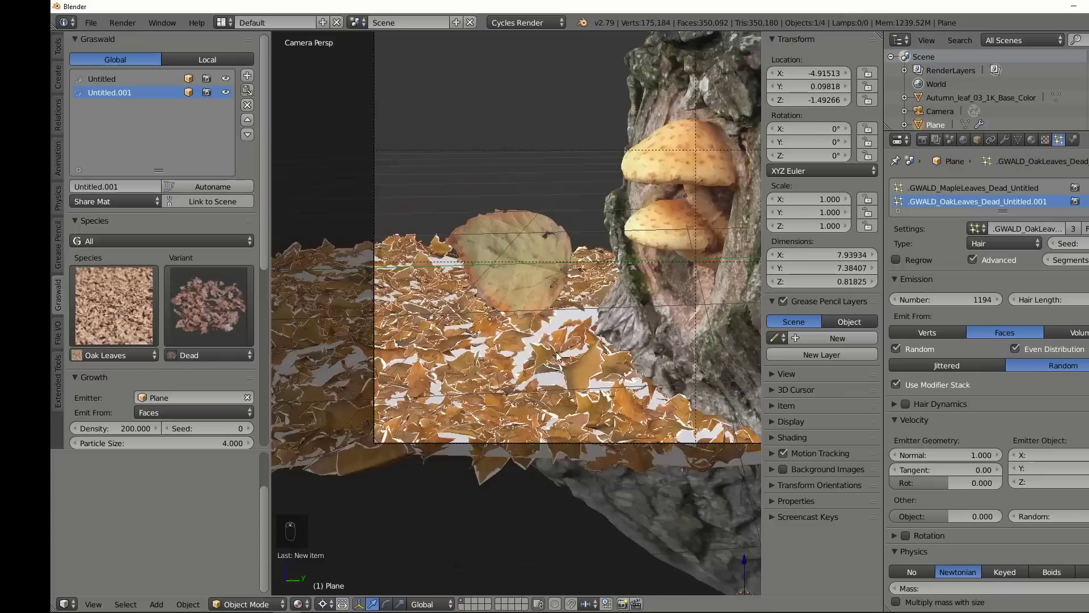
pyautogui.scroll(-5, 199, 379)
pyautogui.scroll(-5, 211, 368)
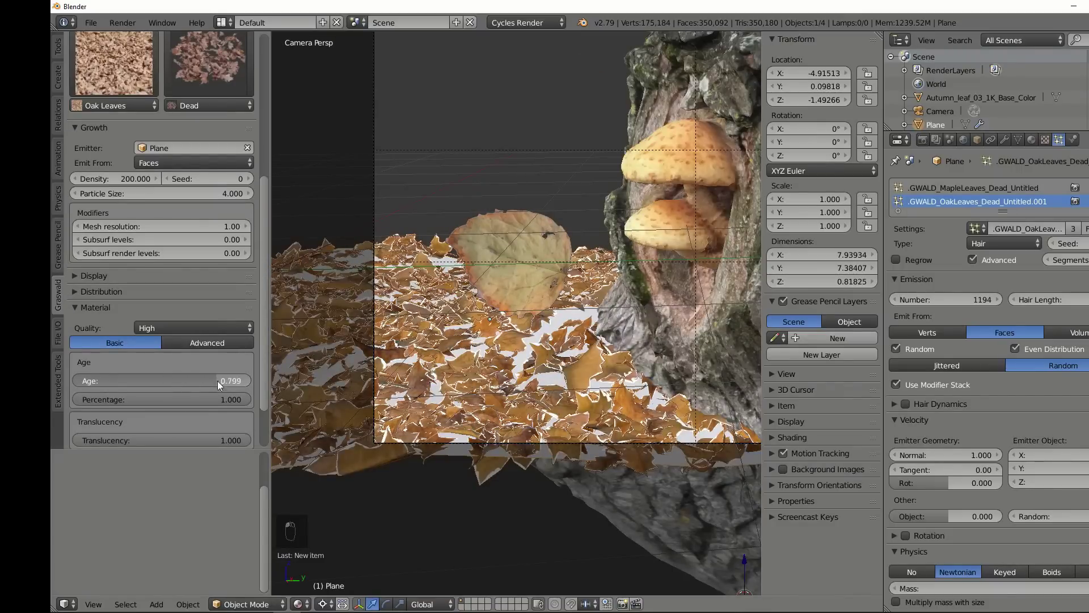
pyautogui.scroll(-4, 509, 422)
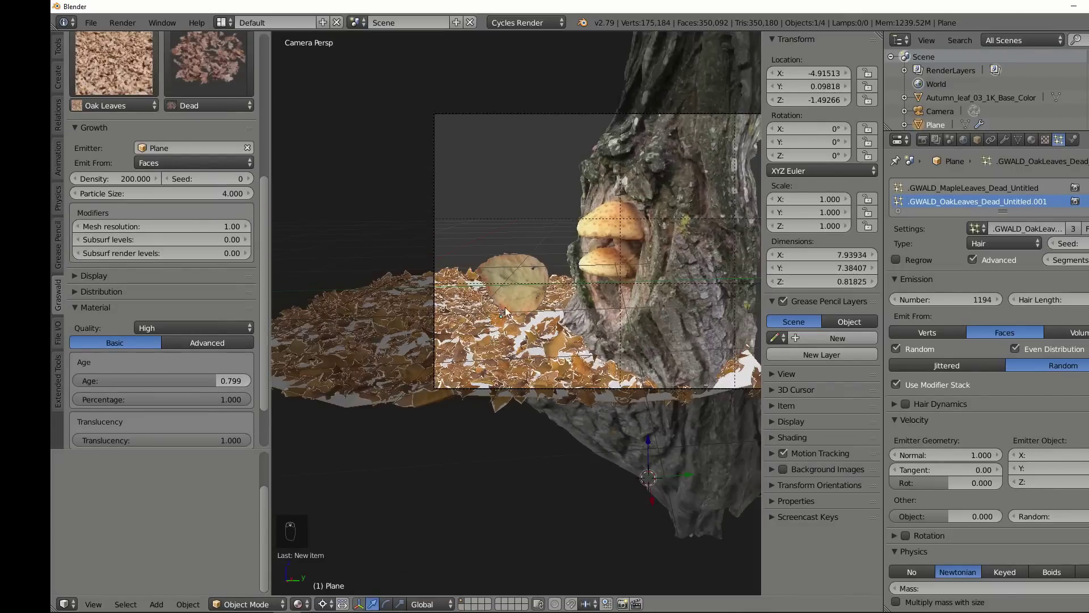
# Step: Duplicate the leaf-covered ground plane to the tree's bare side, tilt it about 41° around X and scale it down
pyautogui.hotkey('shift', 'd')
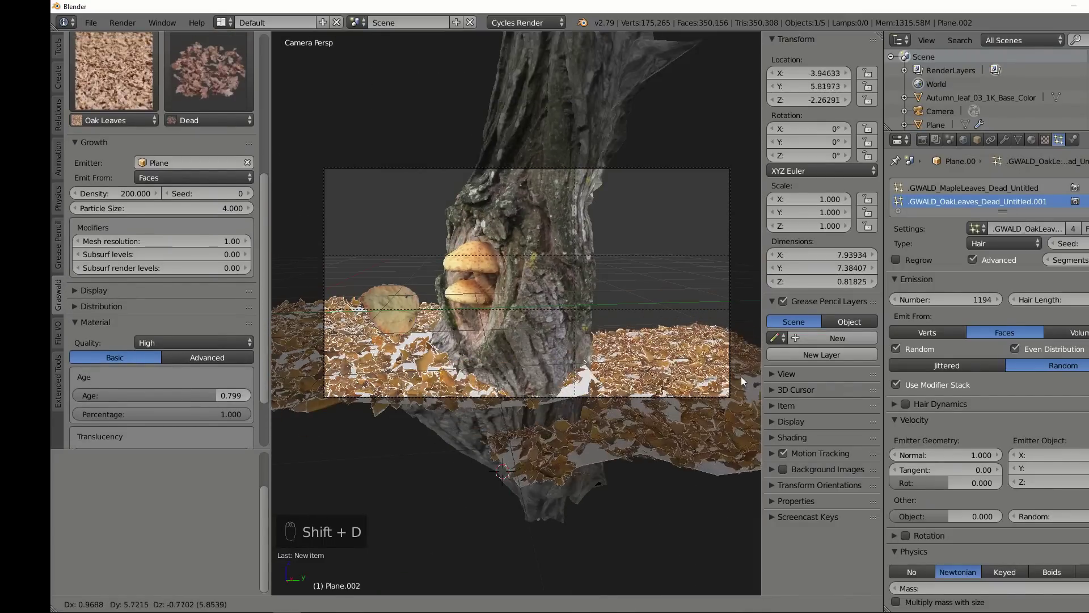
pyautogui.click(741, 381)
pyautogui.press('r')
pyautogui.press('x')
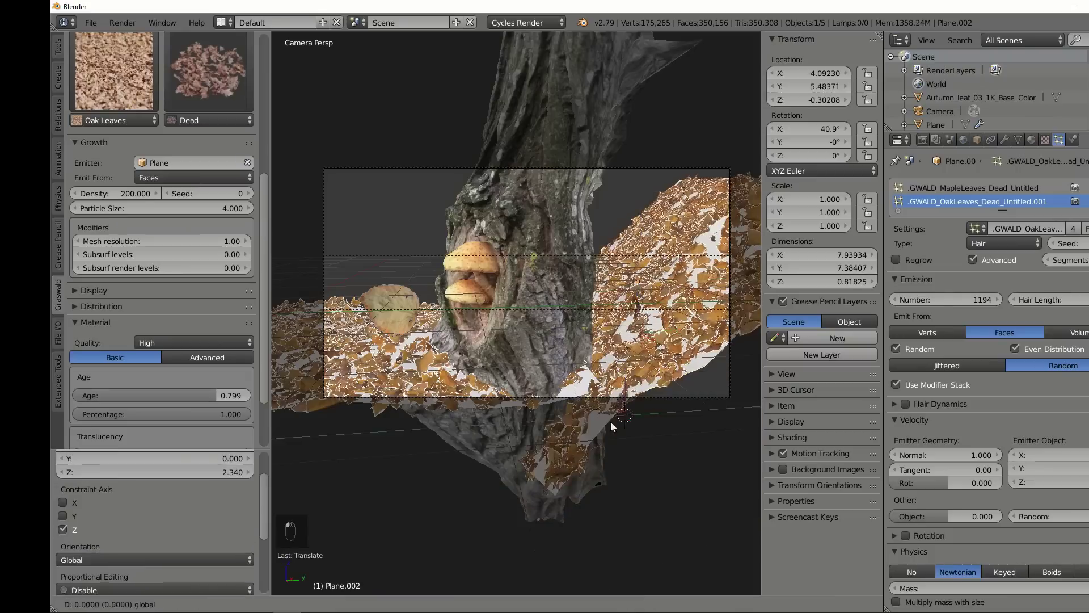
pyautogui.moveTo(611, 427); pyautogui.dragTo(573, 425)
pyautogui.moveTo(638, 437); pyautogui.dragTo(684, 525)
pyautogui.press('s')
pyautogui.click(741, 345)
# Step: Adjust the duplicated ground plane's mesh in Edit Mode so it forms a slope beside the tree
pyautogui.press('Tab')
pyautogui.press('Tab')
pyautogui.press('Tab')
pyautogui.press('Tab')
pyautogui.press('Tab')
pyautogui.moveTo(647, 397); pyautogui.dragTo(693, 425, button='right')
pyautogui.click(650, 416)
pyautogui.press('Tab')
pyautogui.scroll(2, 657, 152)
pyautogui.press('s')
pyautogui.press('z')
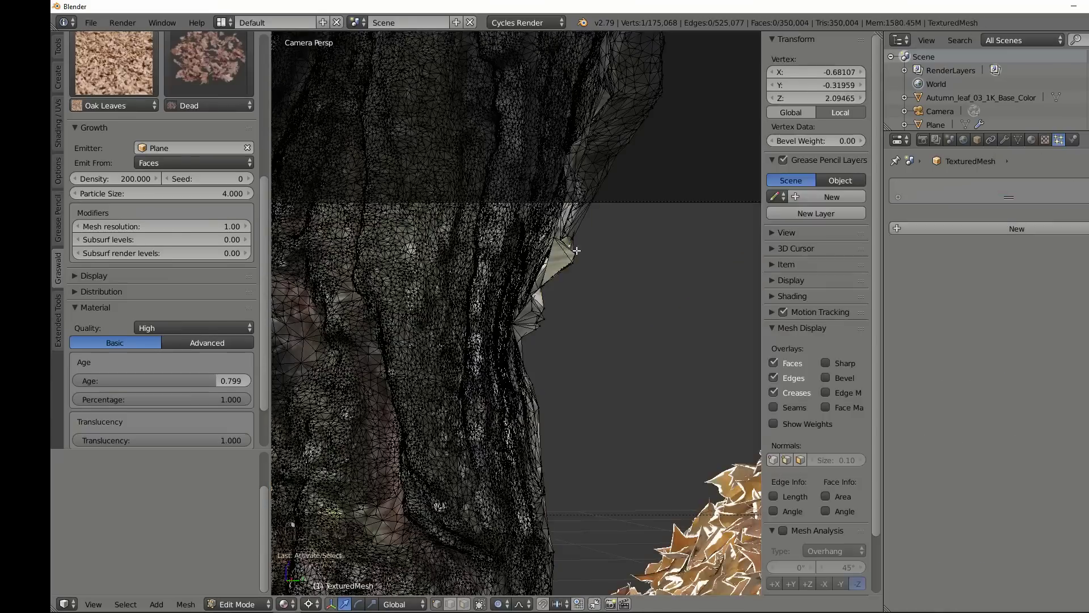
# Step: Refine the duplicated slope's mesh and select the scanned tree mesh
pyautogui.press('w')
pyautogui.click(585, 296)
pyautogui.press('w')
pyautogui.click(593, 262)
pyautogui.rightClick(569, 265)
pyautogui.keyDown('shift'); pyautogui.rightClick(528, 319); pyautogui.keyUp('shift')
pyautogui.moveTo(627, 333); pyautogui.dragTo(652, 335)
pyautogui.click(653, 335)
pyautogui.press('w')
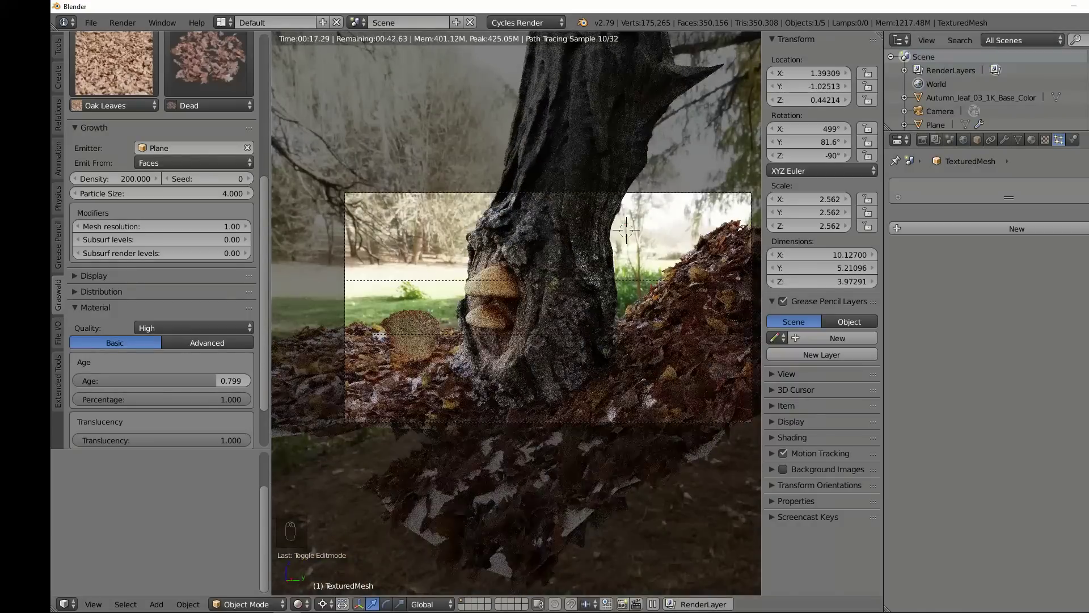
# Step: Scatter Graswald Woody Debris, variant Big, over the duplicated slope with density 500, seed 4 and particle size 4
pyautogui.scroll(5, 668, 376)
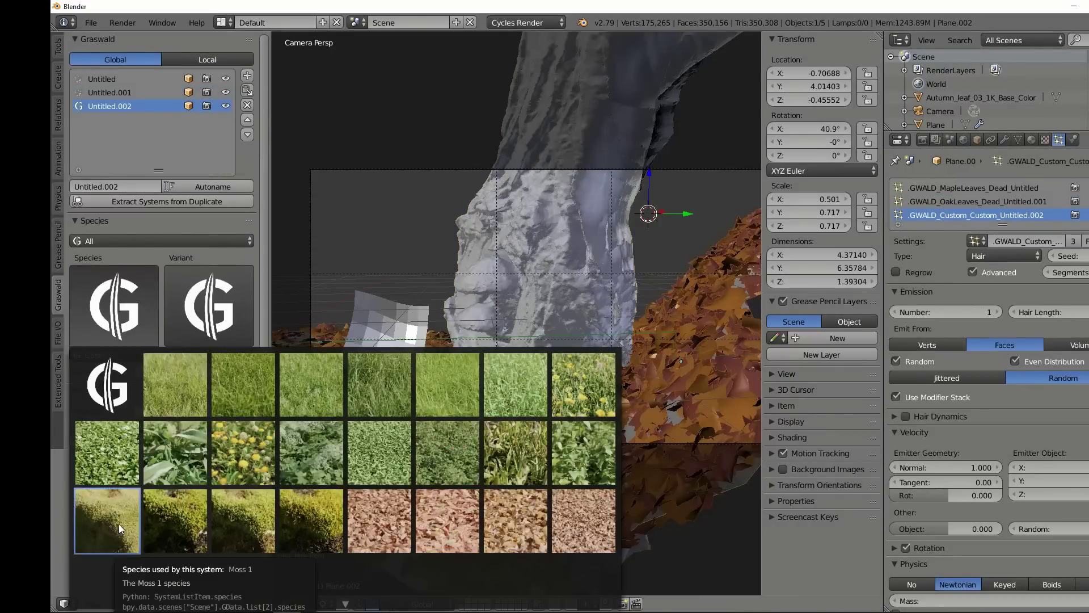
pyautogui.click(450, 533)
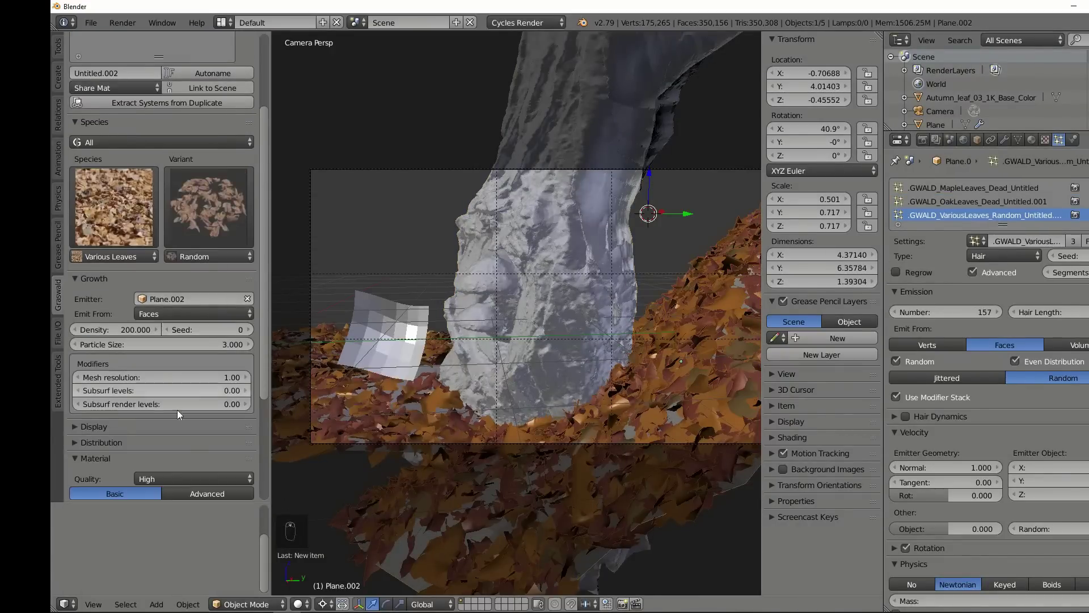
pyautogui.click(215, 230)
pyautogui.click(200, 267)
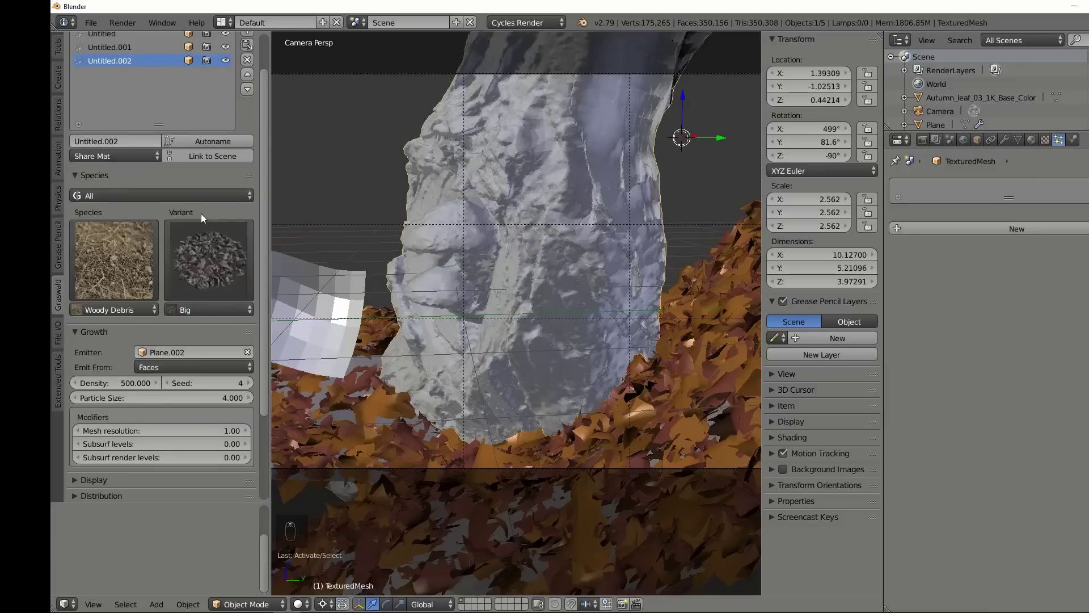
pyautogui.scroll(2, 201, 213)
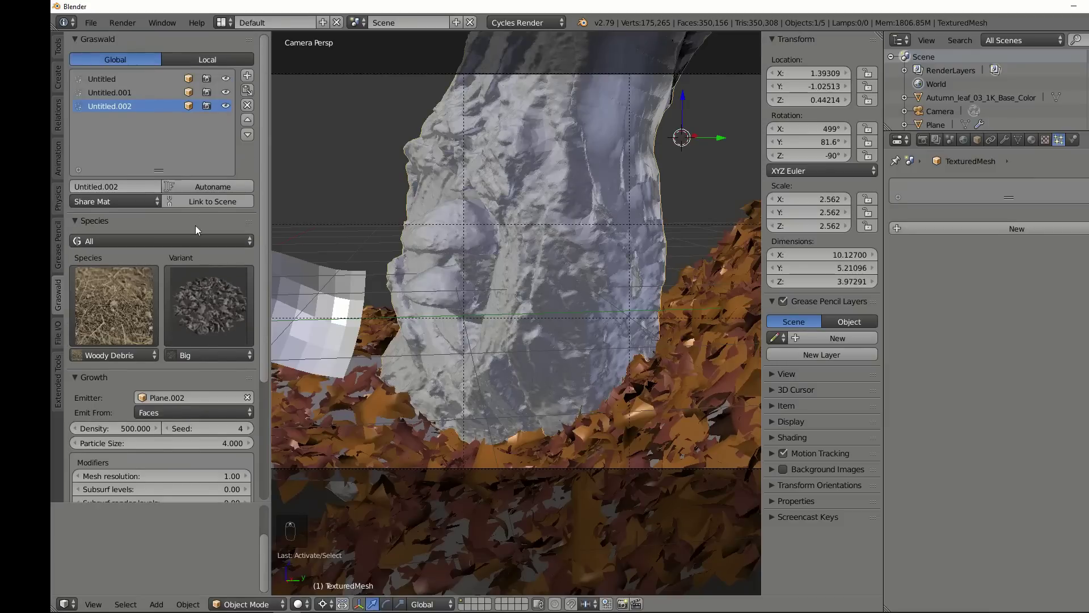
# Step: Add a Graswald system to the scanned tree mesh using the Moss 4 species in the Green variant
pyautogui.click(247, 76)
pyautogui.click(114, 289)
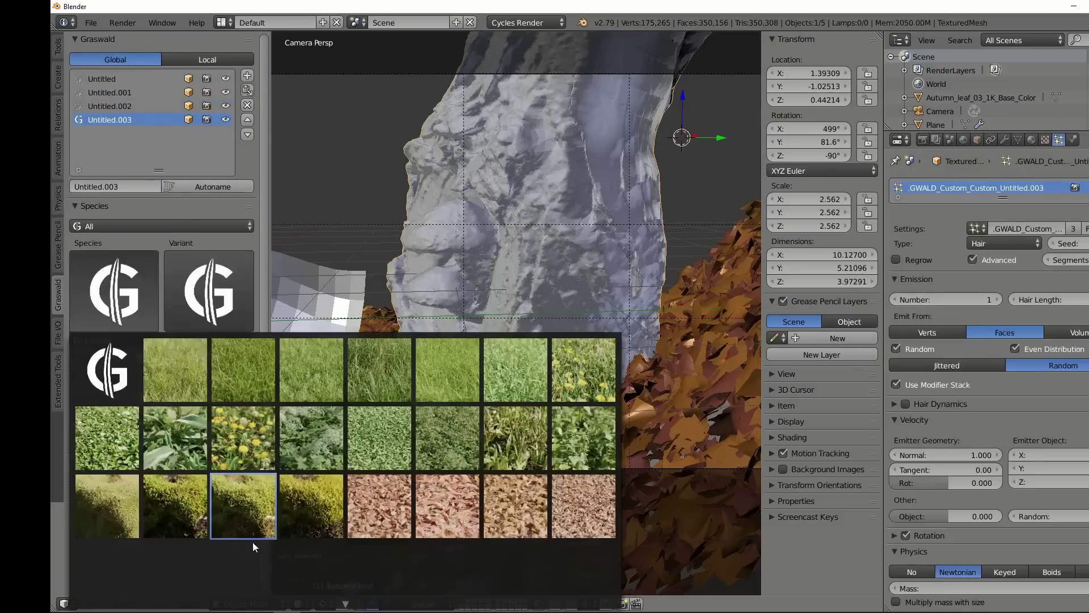
pyautogui.click(308, 509)
pyautogui.scroll(-5, 206, 319)
# Step: Paint the moss density in strokes over the bark of the tree trunk and leave density painting
pyautogui.click(119, 379)
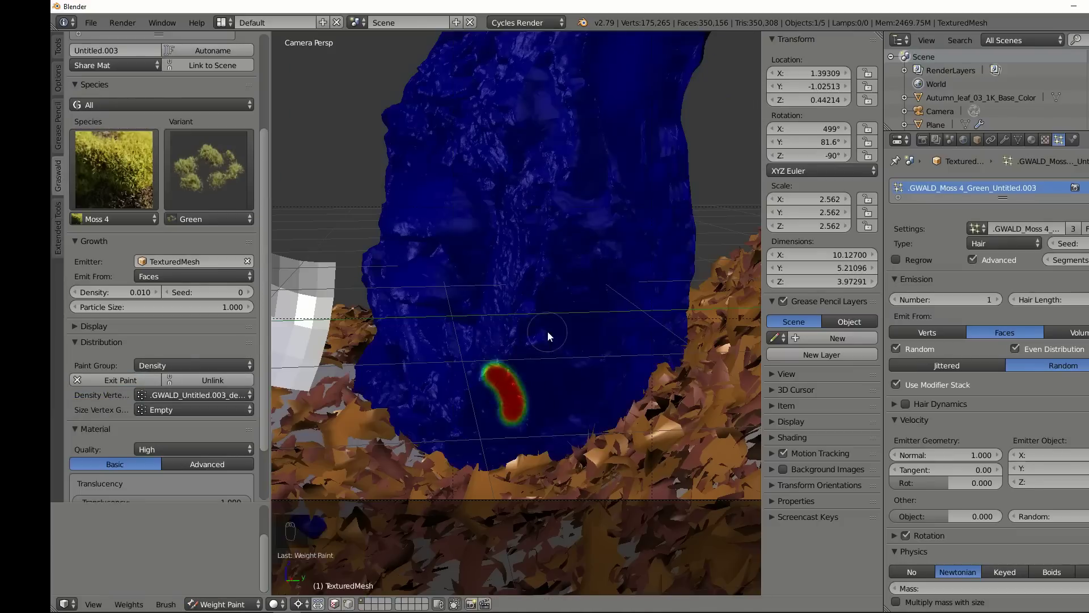
pyautogui.scroll(-3, 546, 333)
pyautogui.moveTo(596, 116)
pyautogui.mouseDown()
pyautogui.moveTo(591, 212)
pyautogui.moveTo(602, 269)
pyautogui.mouseUp()
pyautogui.moveTo(551, 134); pyautogui.dragTo(512, 177)
pyautogui.press('Tab')
pyautogui.press('Tab')
pyautogui.click(120, 379)
# Step: Set the tree moss density to 300 and raise it to 1000
pyautogui.scroll(2, 596, 229)
pyautogui.click(116, 292)
pyautogui.write('300')
pyautogui.press('Return')
pyautogui.scroll(-2, 533, 334)
pyautogui.click(115, 292)
pyautogui.write('1000')
pyautogui.press('Return')
pyautogui.scroll(-2, 168, 306)
pyautogui.click(120, 334)
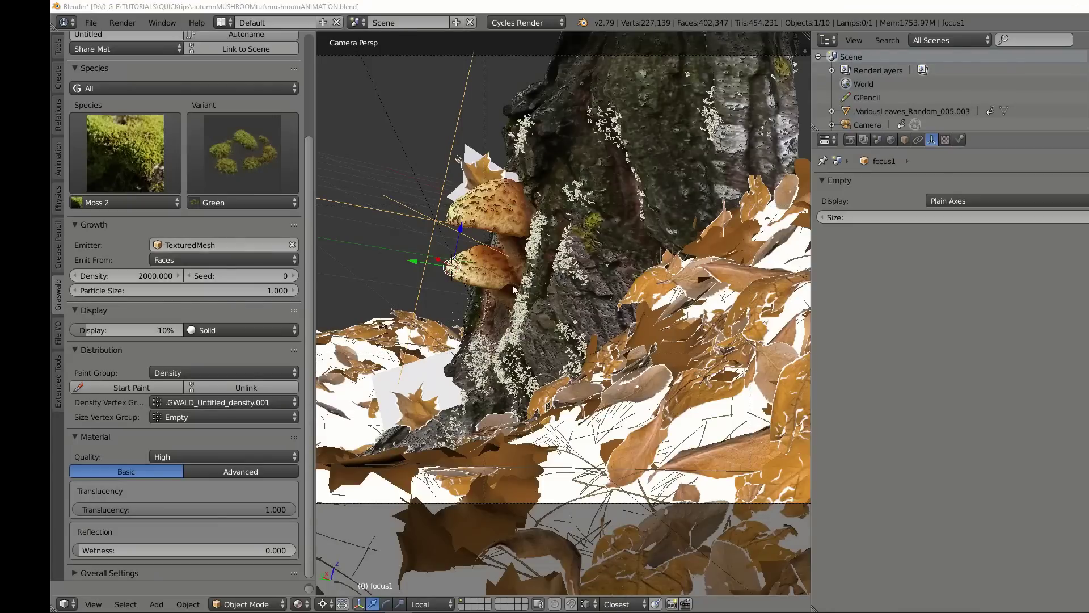
# Step: Move the focus1 empty about 0.06 units to the front edge of the mushroom caps
pyautogui.scroll(-1, 576, 271)
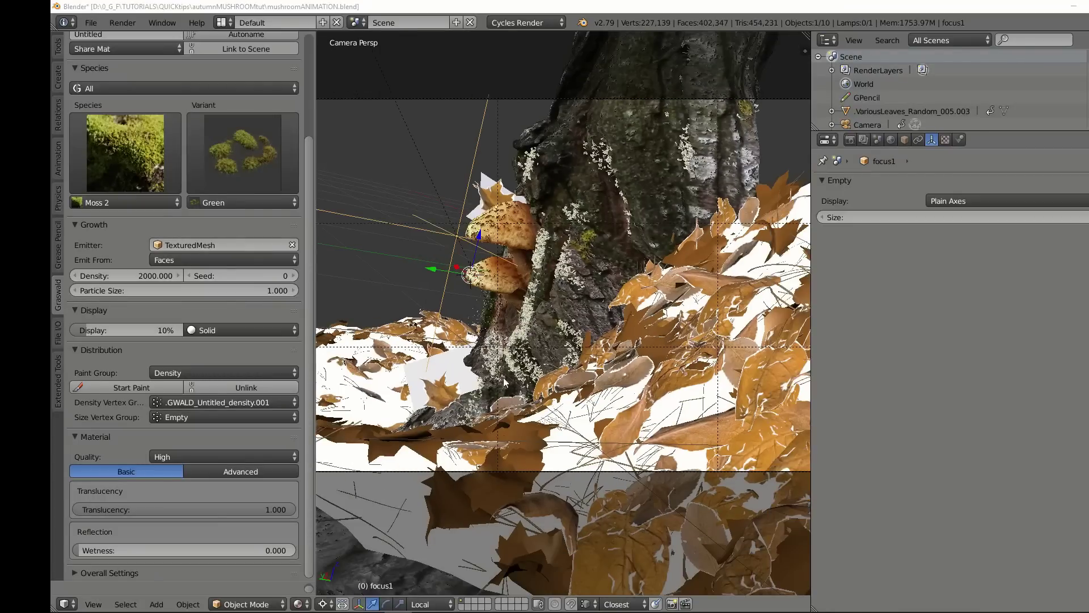
pyautogui.scroll(-1, 549, 219)
pyautogui.press('g')
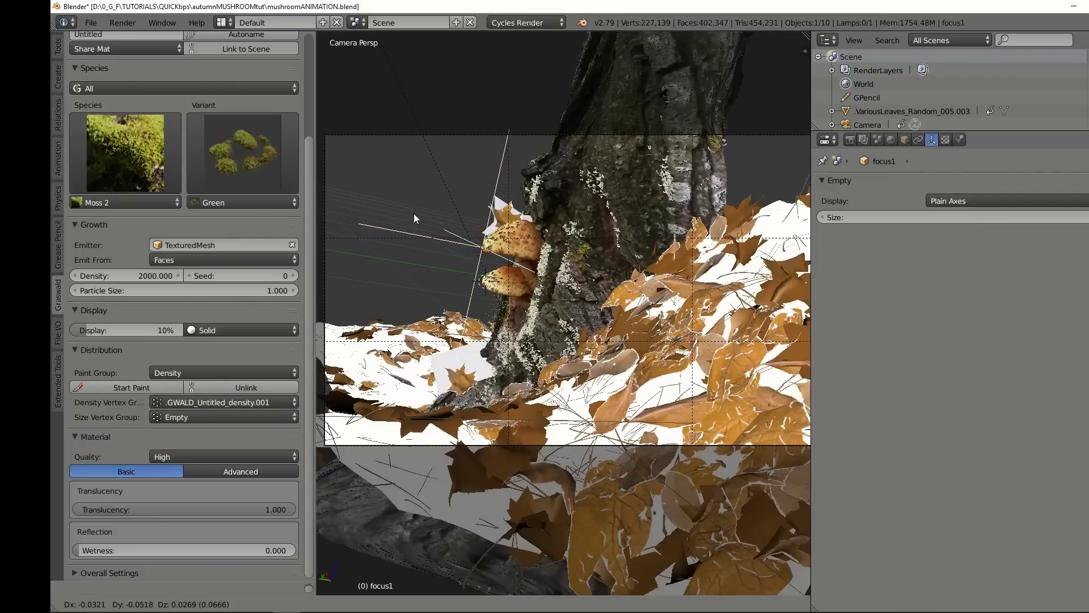
pyautogui.click(483, 253)
pyautogui.scroll(1, 491, 245)
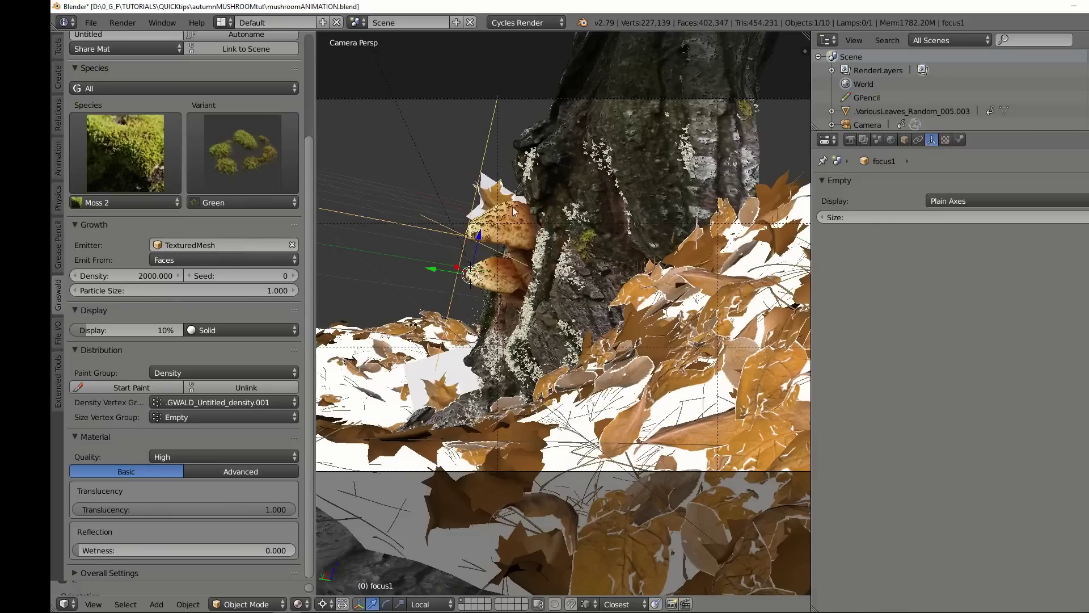
# Step: Set the camera's depth of field to focus on the focus1 empty, with the aperture defined by F-stop
pyautogui.rightClick(434, 98)
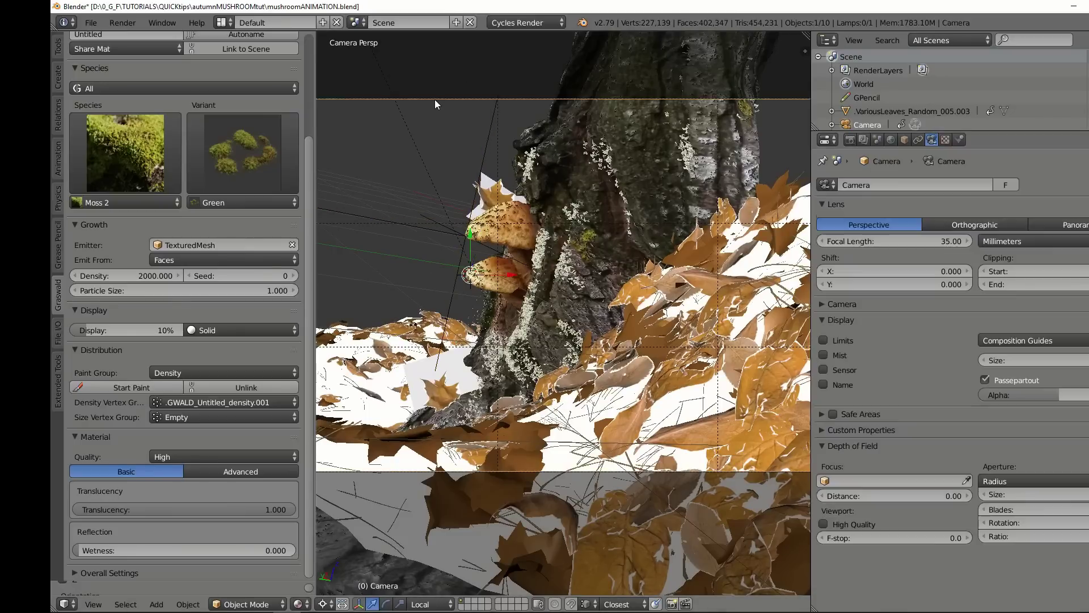
pyautogui.click(966, 480)
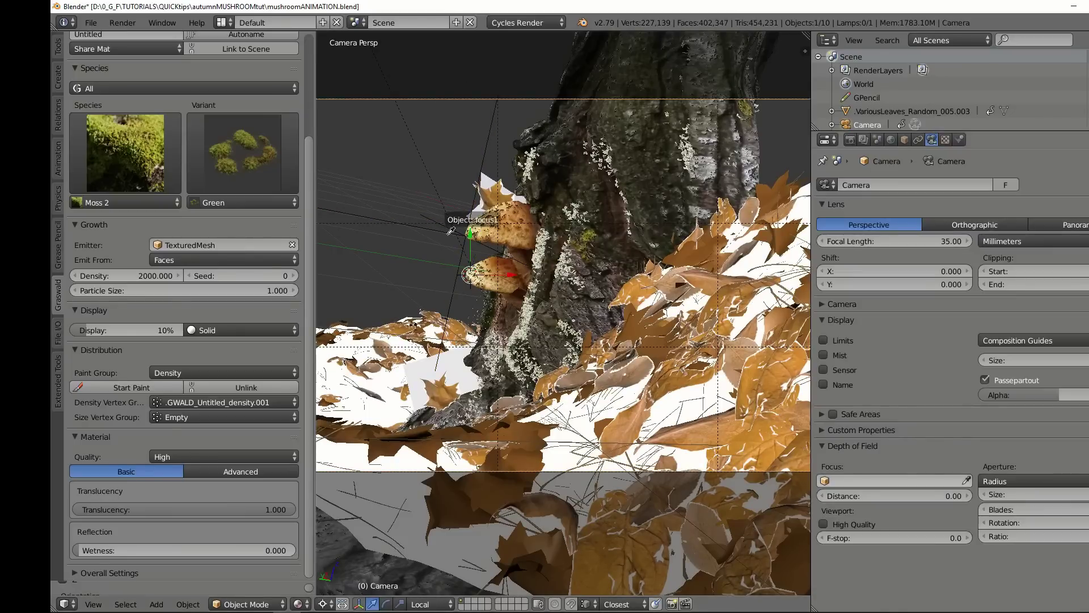
pyautogui.click(449, 230)
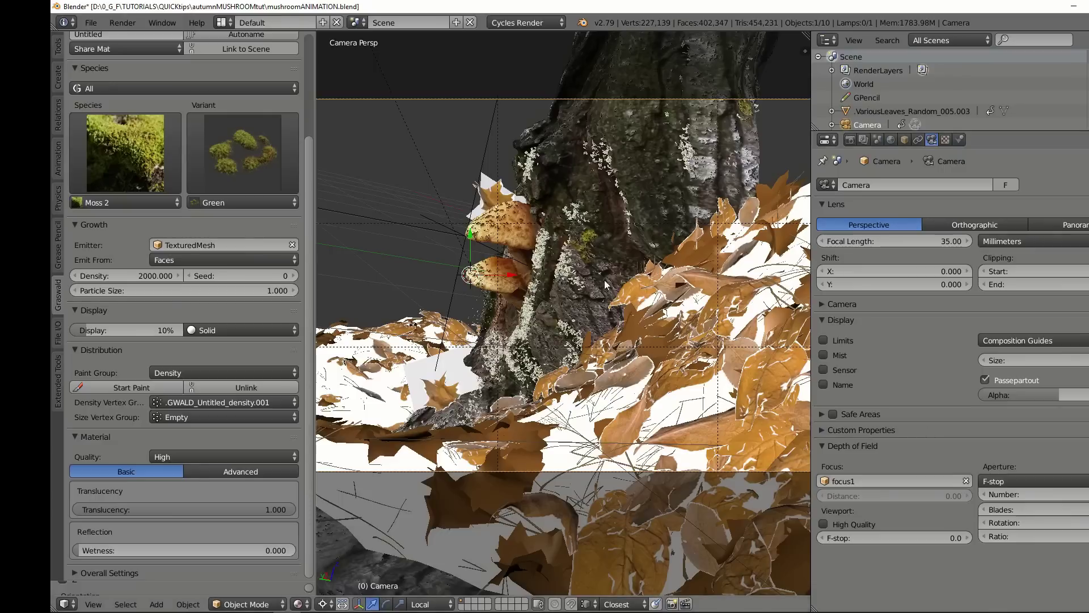
pyautogui.scroll(-1, 605, 285)
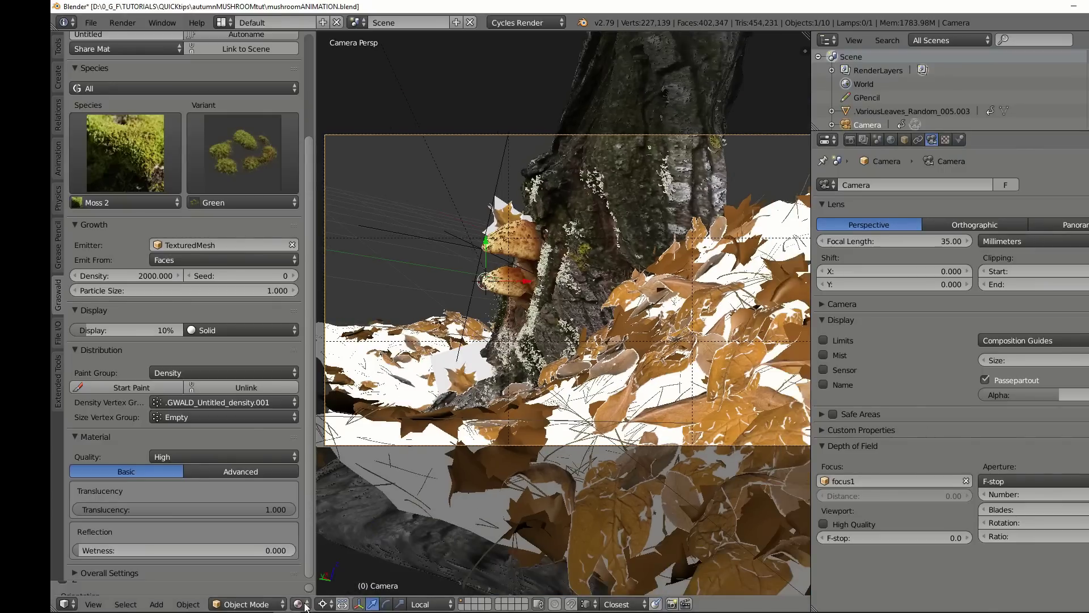
pyautogui.click(297, 604)
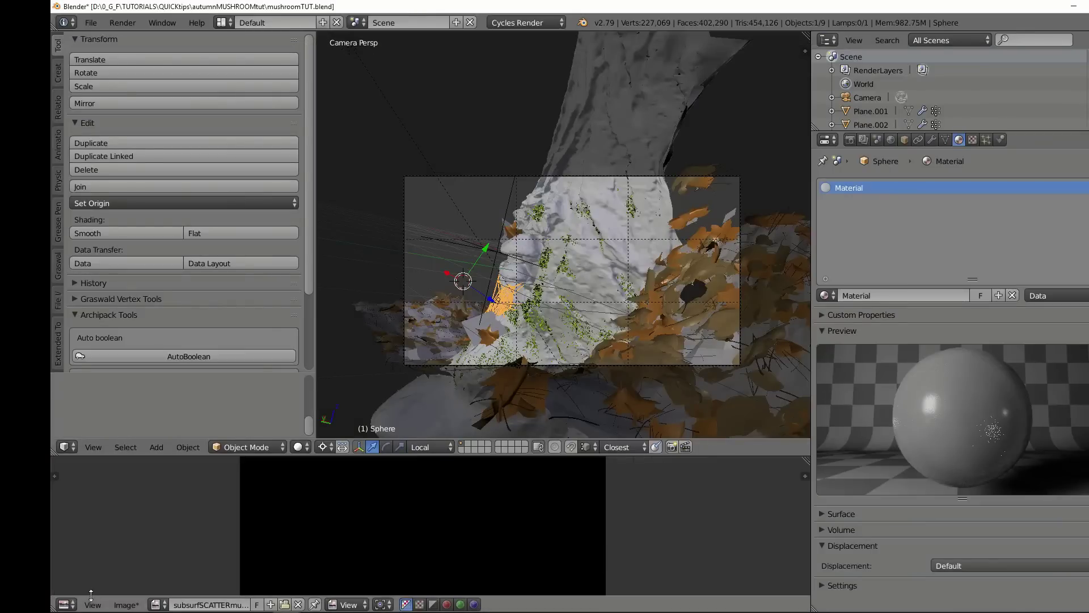
# Step: Change the lower editor to a Timeline and select the airborne .VariousLeaves_Random_005.003 leaf to show its keyframes
pyautogui.click(65, 605)
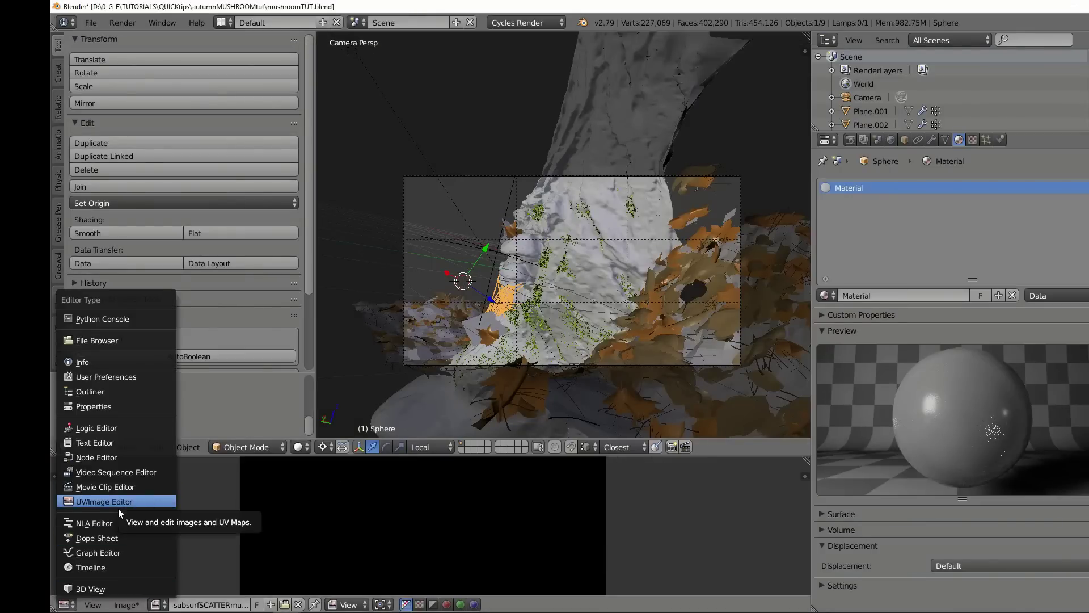
pyautogui.click(91, 567)
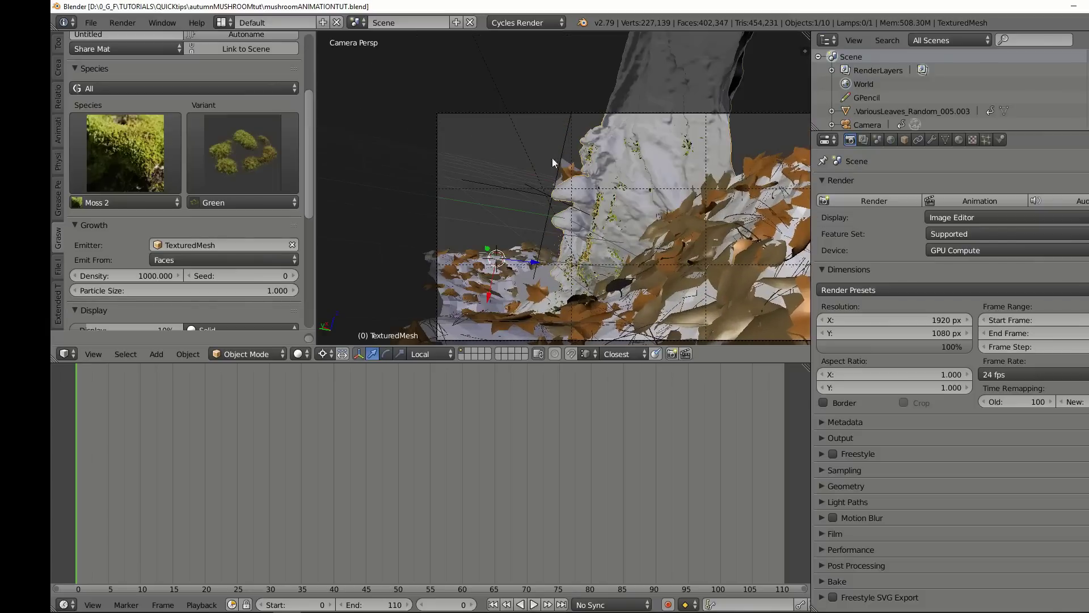
pyautogui.rightClick(569, 50)
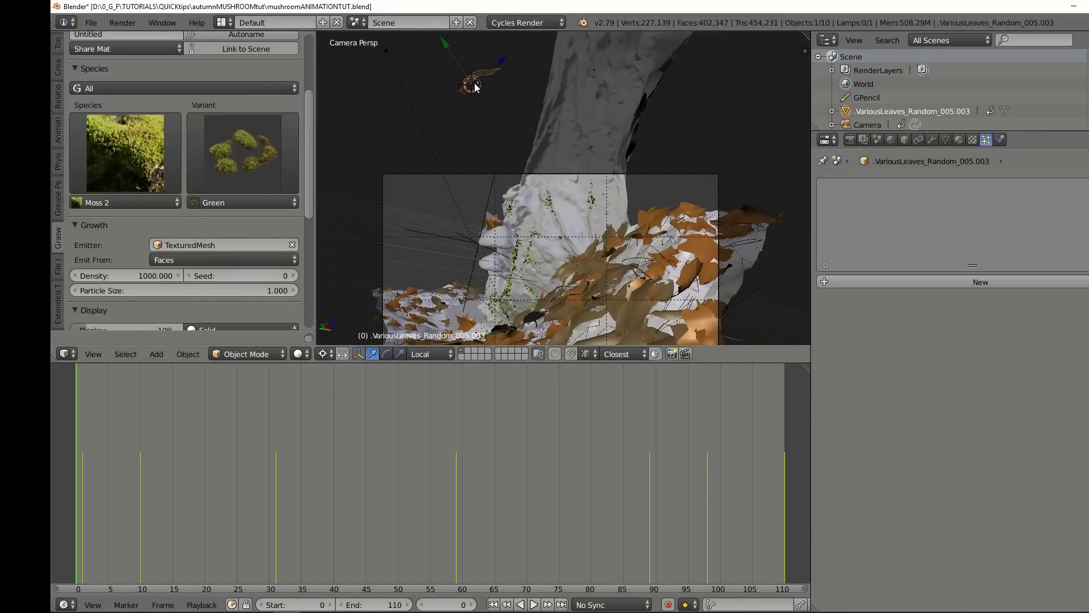
# Step: Select the camera and play the animation to preview the existing camera and leaf movement
pyautogui.rightClick(472, 85)
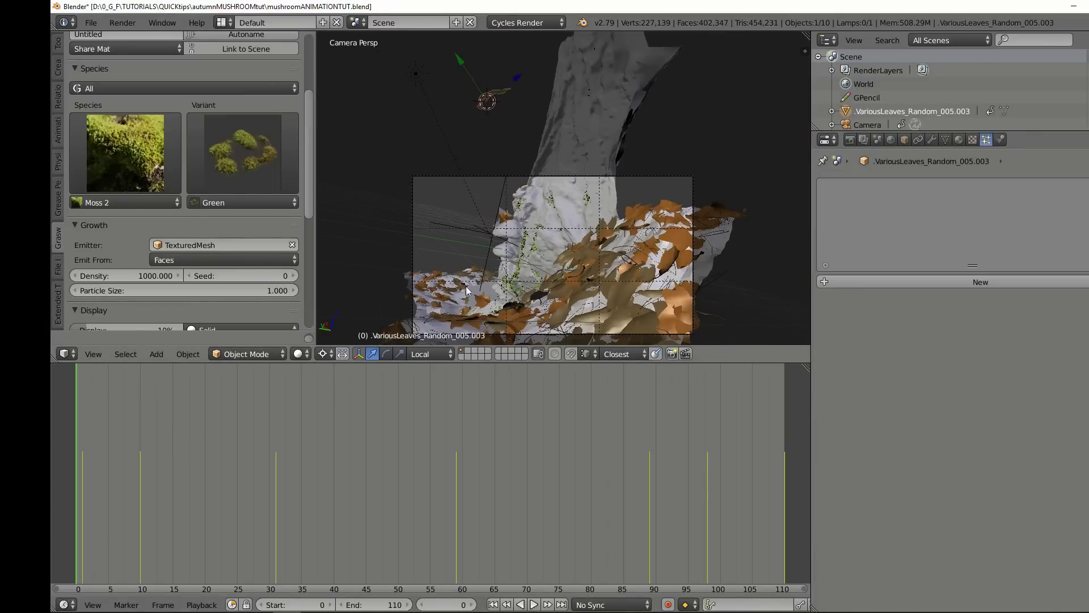
pyautogui.hotkey('alt', 'a')
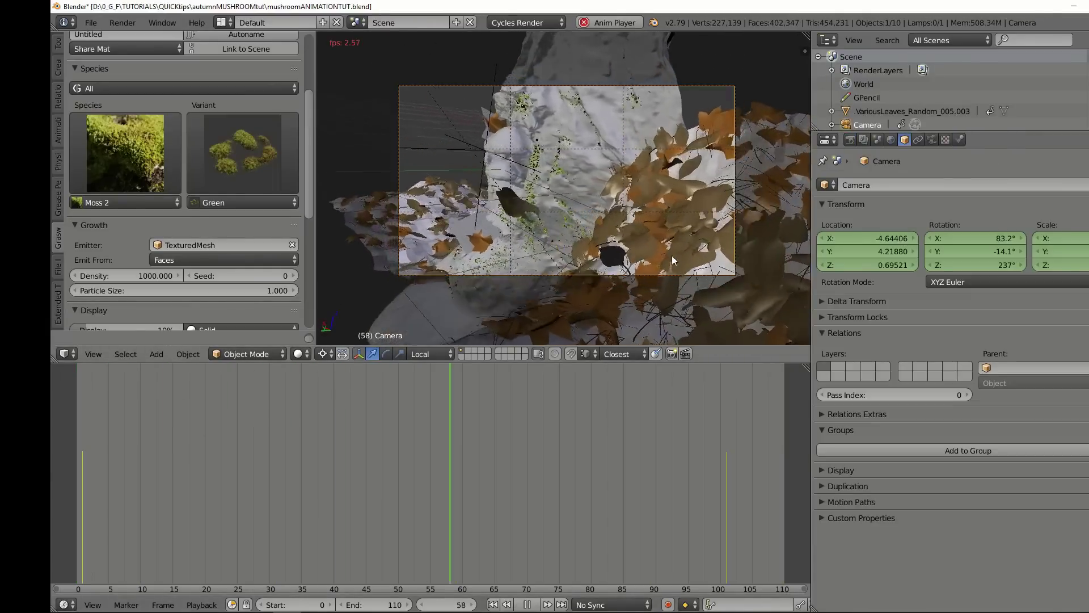
pyautogui.press('Escape')
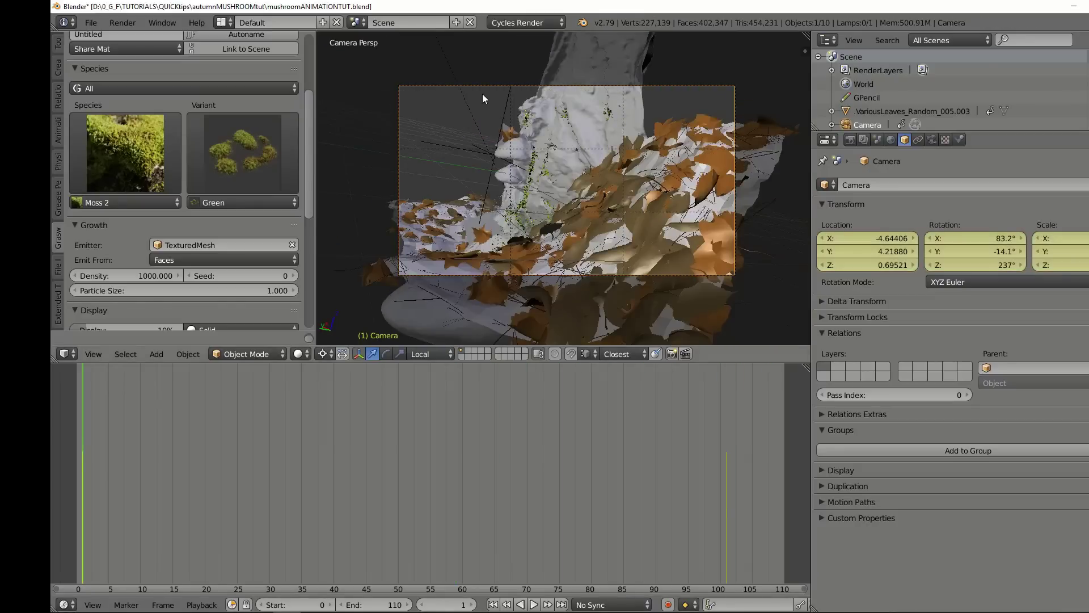
# Step: Clear the existing keyframes from the camera and the airborne leaf, and return the timeline to frame 0
pyautogui.rightClick(877, 242)
pyautogui.click(877, 241)
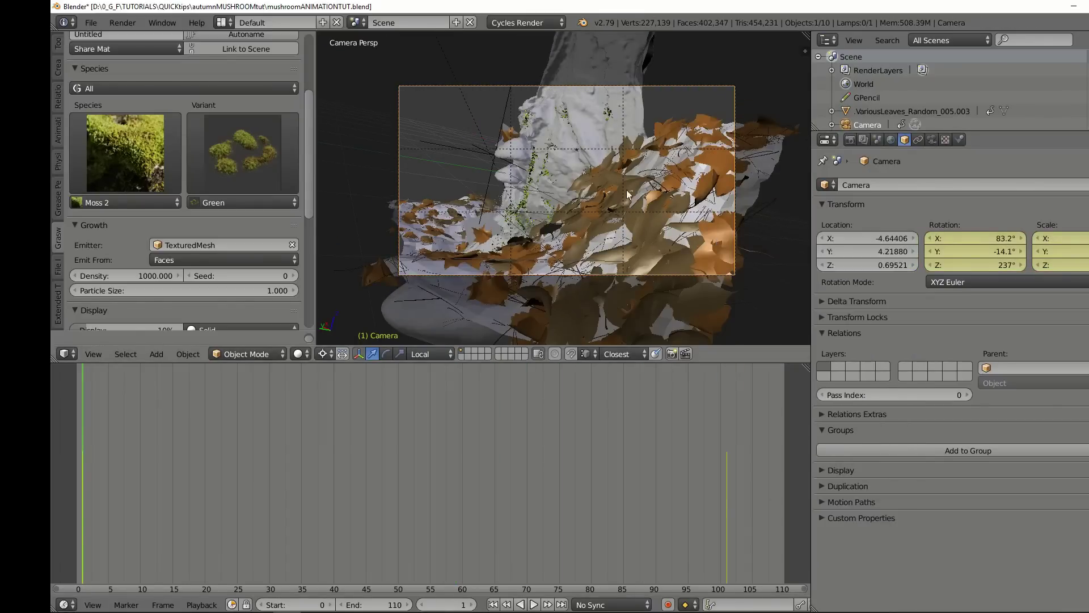
pyautogui.click(493, 605)
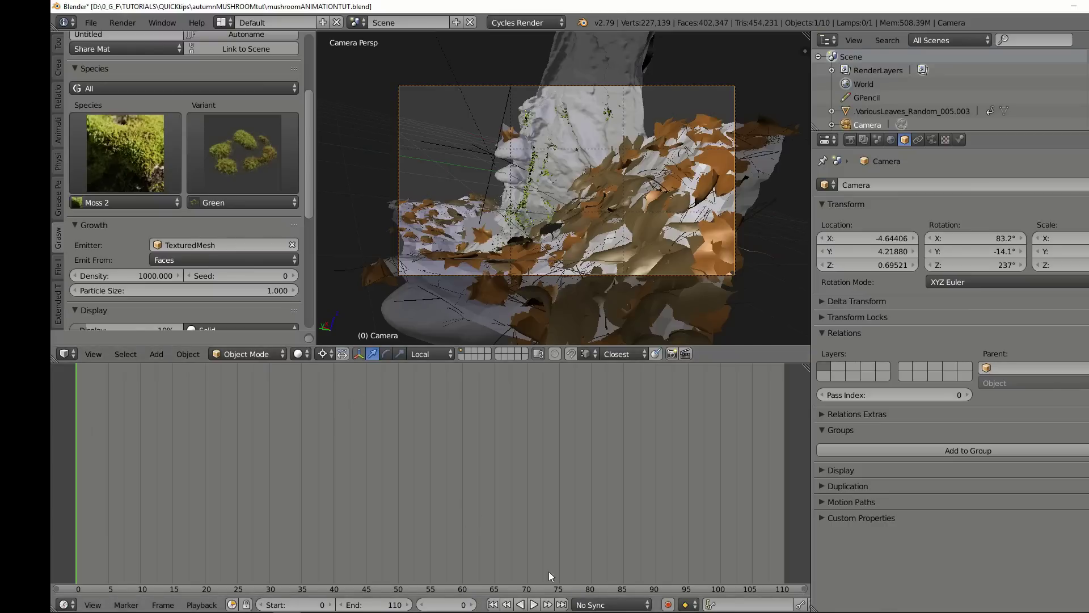
pyautogui.click(535, 605)
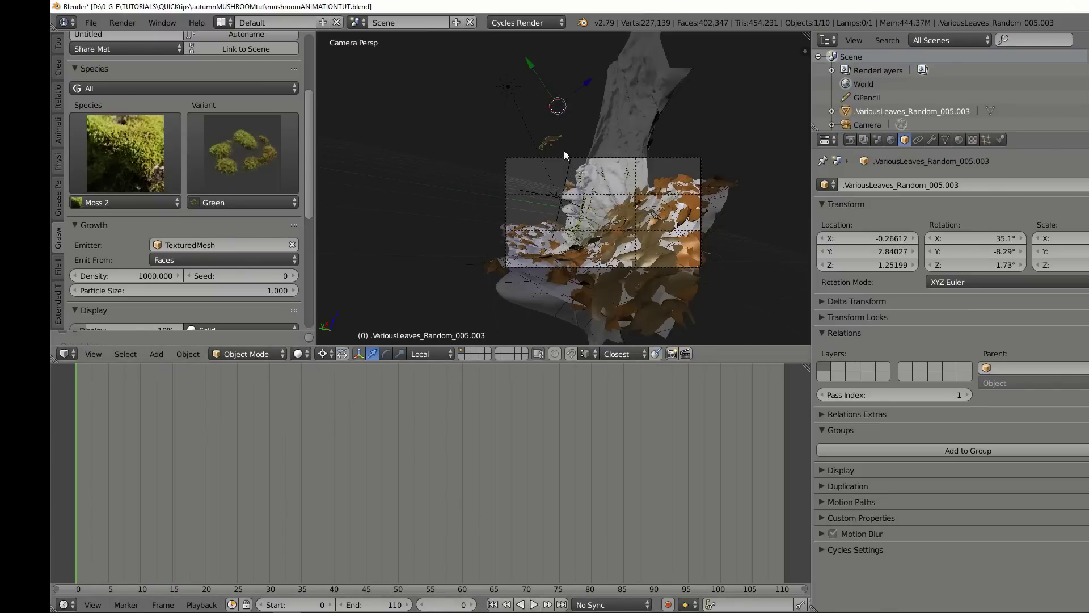
# Step: Insert a location, rotation and scale keyframe for the airborne leaf at frame 0
pyautogui.press('i')
pyautogui.click(564, 151)
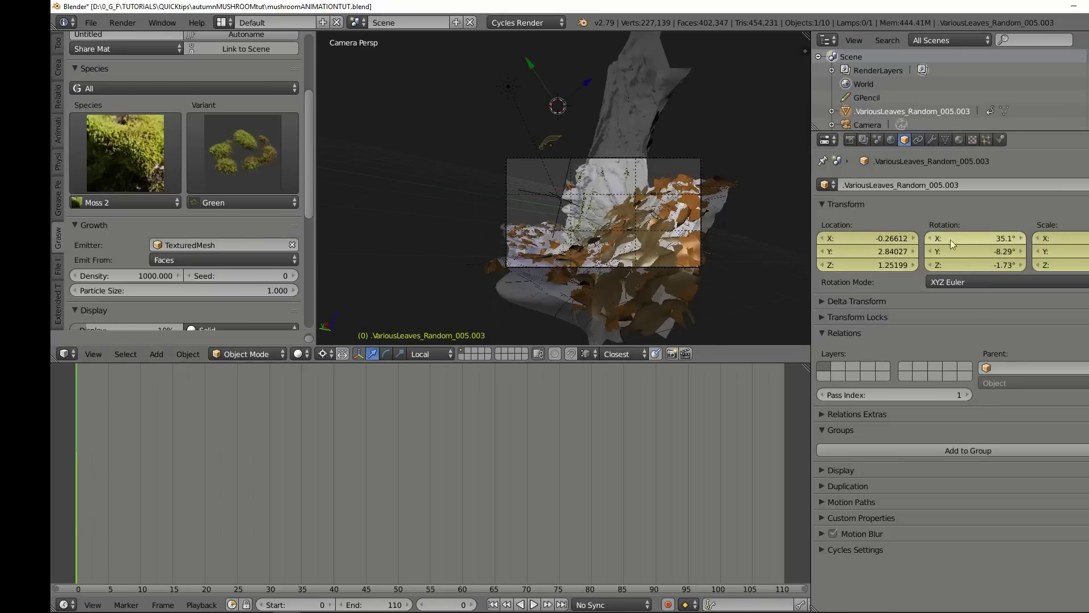
pyautogui.scroll(1, 536, 144)
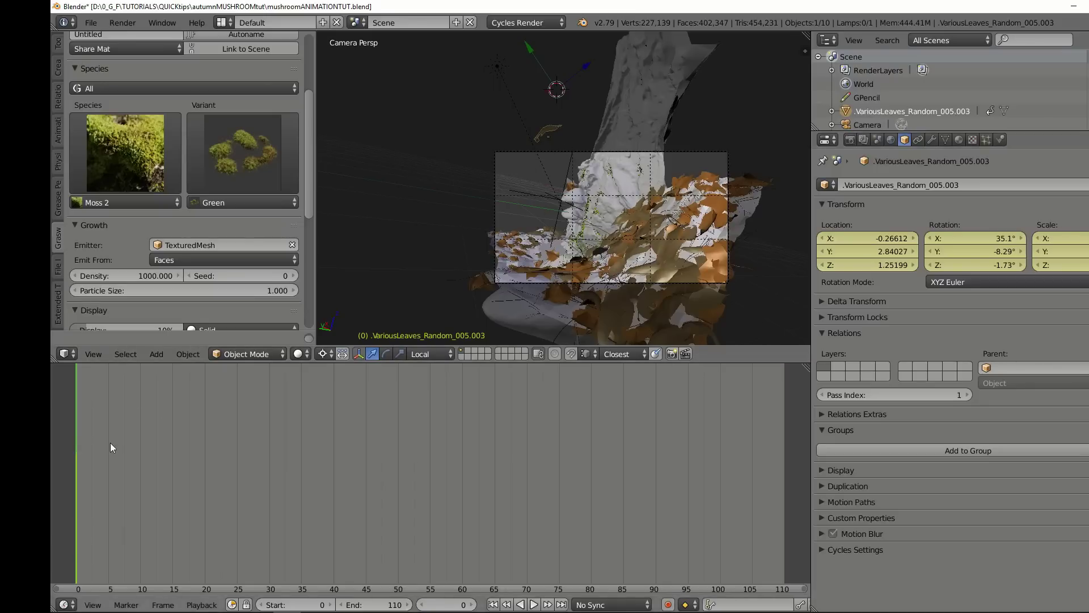
# Step: At frame 40, lower the leaf beside the mushroom caps to about X -0.50, Y 2.74, Z 0.04
pyautogui.click(303, 496)
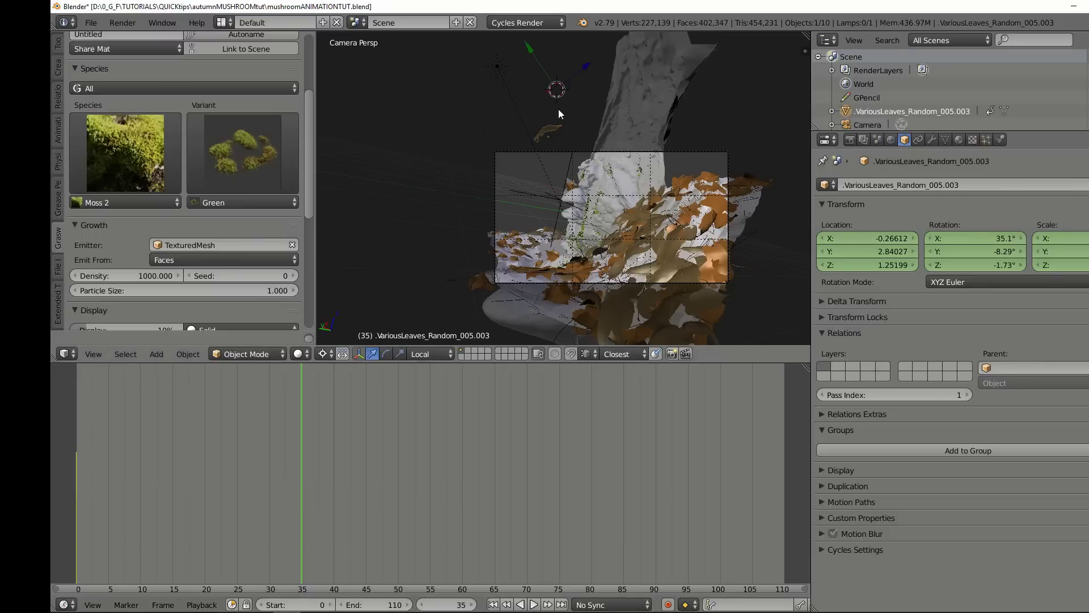
pyautogui.press('g')
pyautogui.press('z')
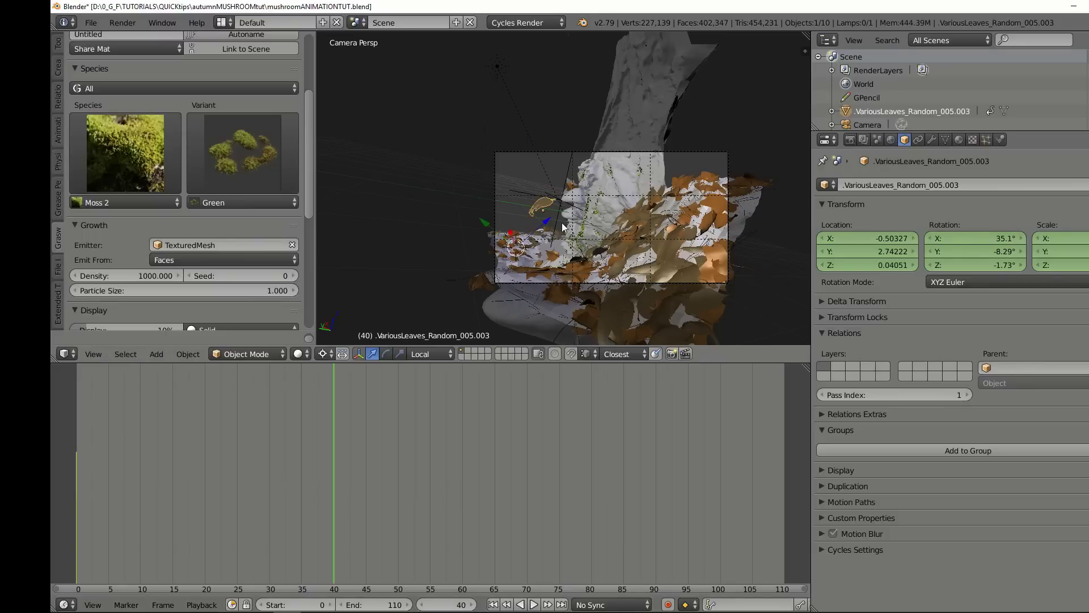
pyautogui.hotkey('shift', 's')
pyautogui.click(560, 222)
# Step: Rotate the leaf to about -71.4°, 42.5°, -30.7° and insert its location, rotation and scale keyframe at frame 40
pyautogui.press('r')
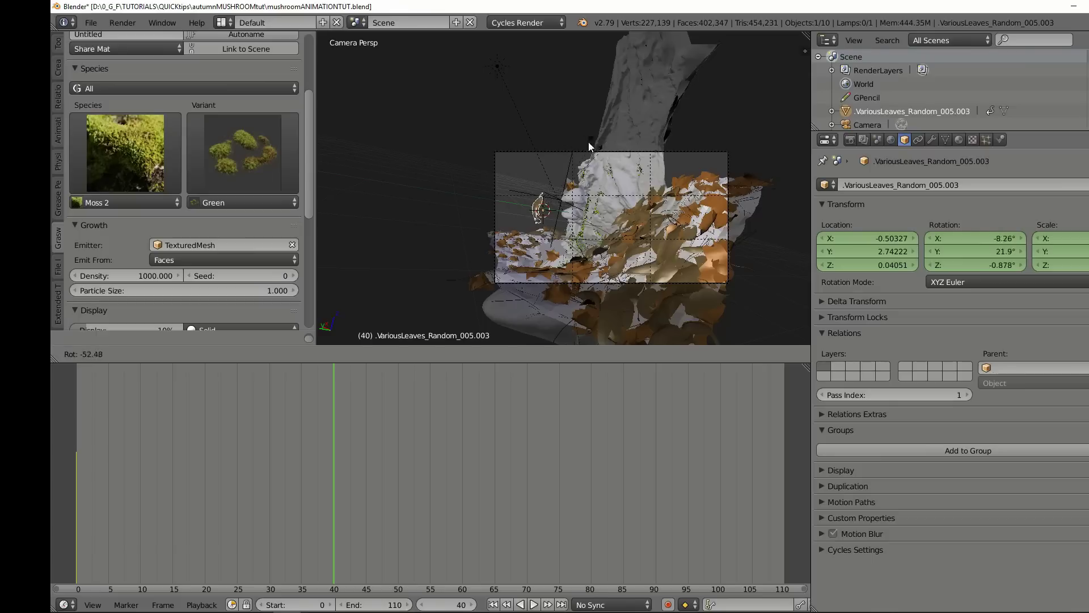
pyautogui.click(528, 138)
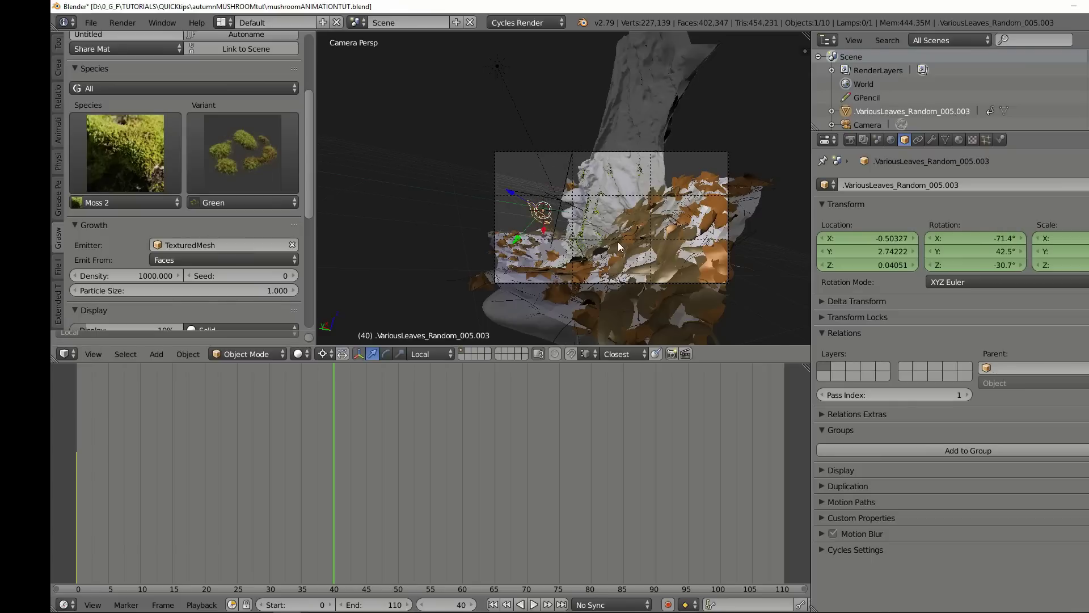
pyautogui.press('i')
pyautogui.click(617, 242)
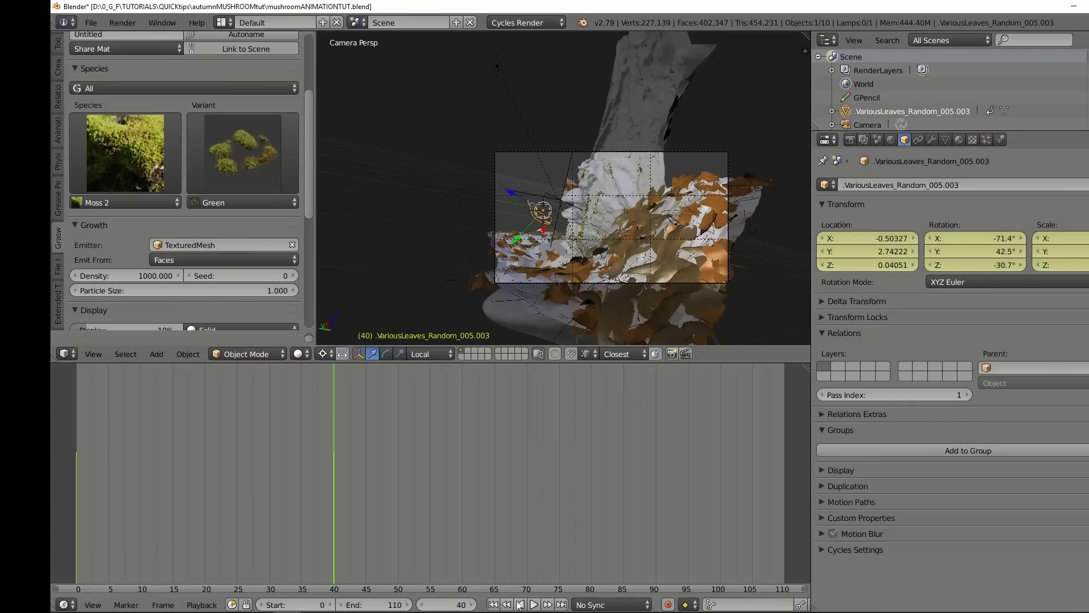
# Step: Play the animation from the start to check the leaf's fall between its first two keyframes
pyautogui.hotkey('shift', 'Left')
pyautogui.hotkey('alt', 'a')
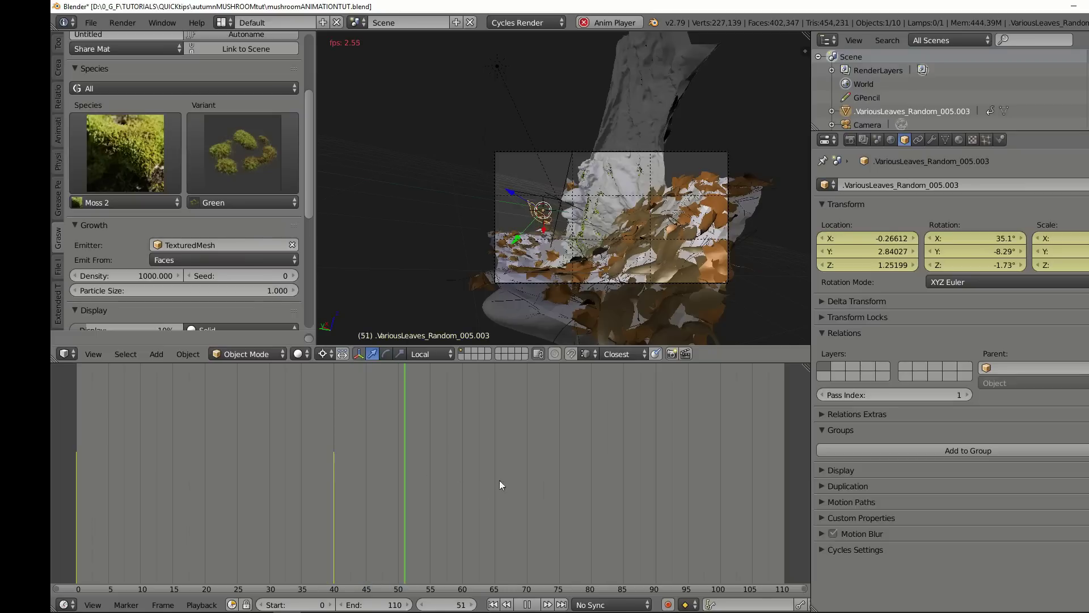
pyautogui.press('Escape')
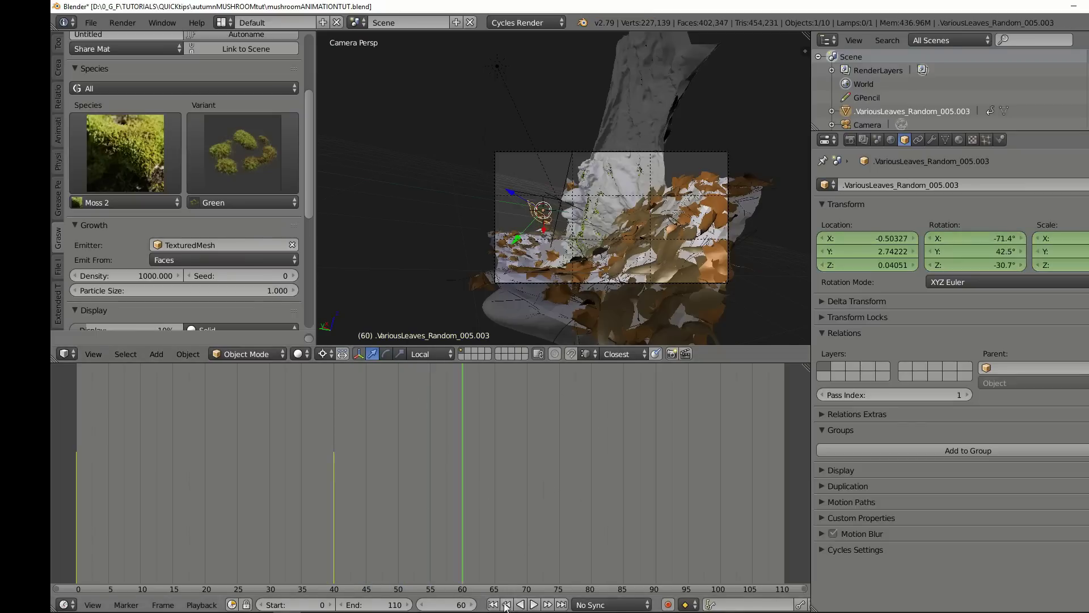
# Step: At frame 70, move the leaf toward the camera in front of the mushrooms, to about X -2.11, Y 3.02, Z 0.13
pyautogui.click(527, 502)
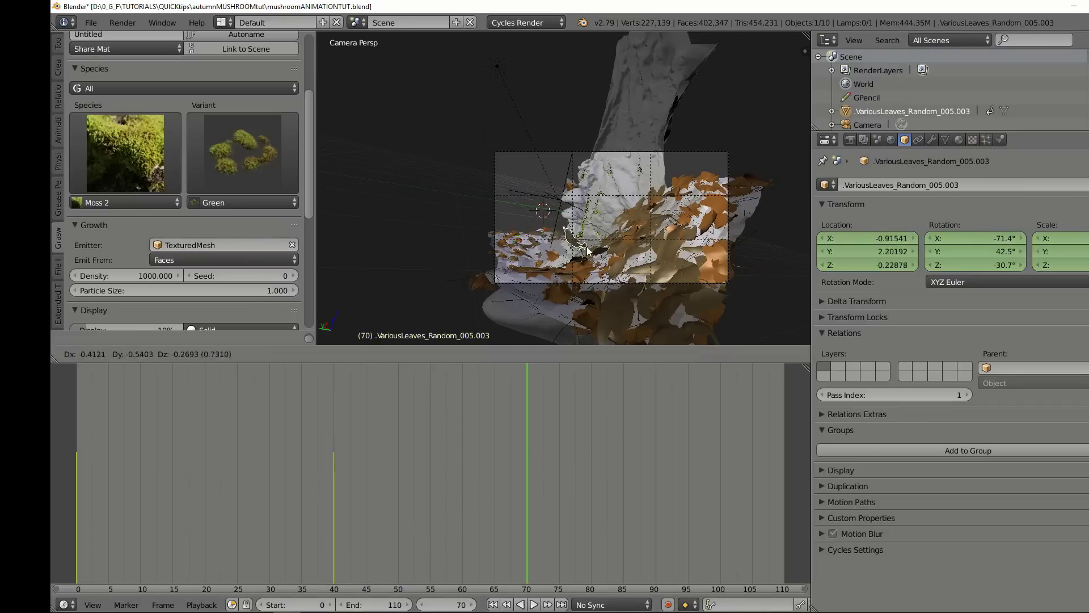
pyautogui.rightClick(683, 151)
pyautogui.rightClick(683, 151)
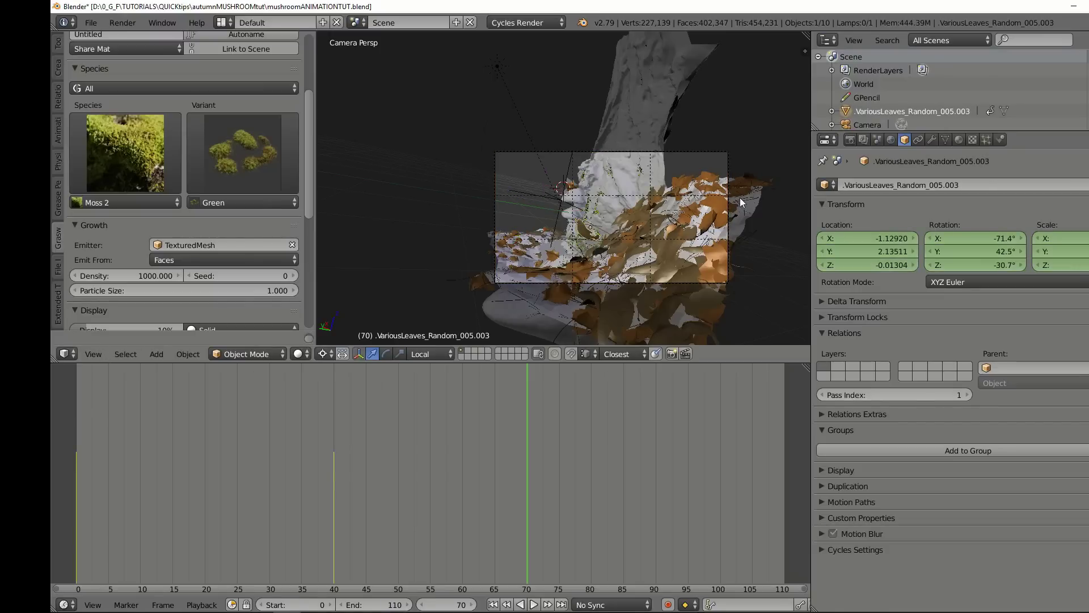
pyautogui.press('g')
pyautogui.press('x')
pyautogui.press('x')
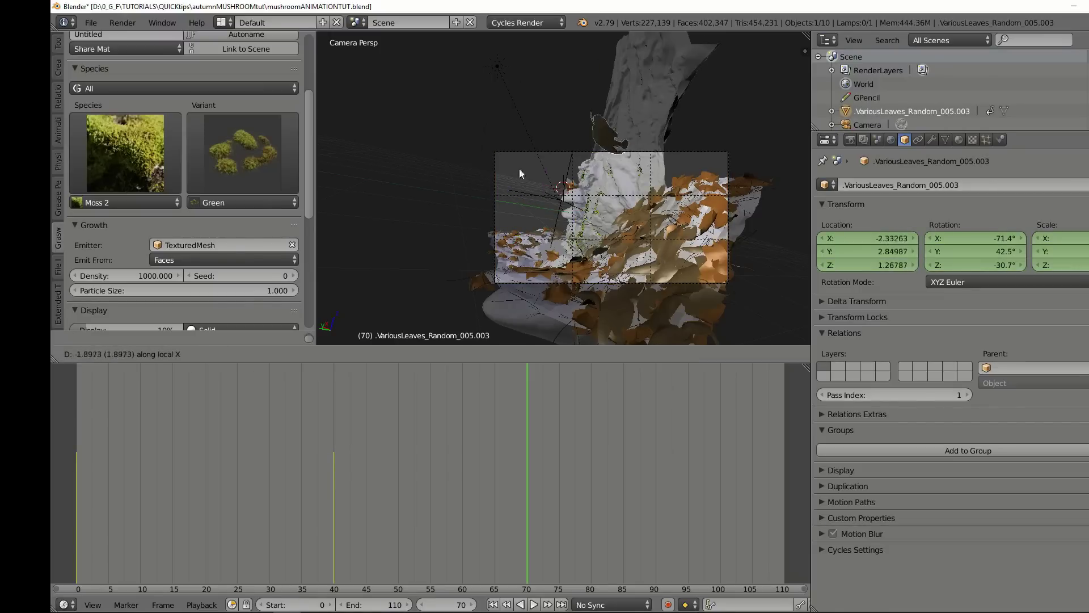
pyautogui.click(624, 221)
pyautogui.scroll(5, 625, 239)
pyautogui.keyDown('shift'); pyautogui.moveTo(624, 255); pyautogui.dragTo(560, 119, button='middle'); pyautogui.keyUp('shift')
pyautogui.moveTo(541, 164); pyautogui.dragTo(464, 290)
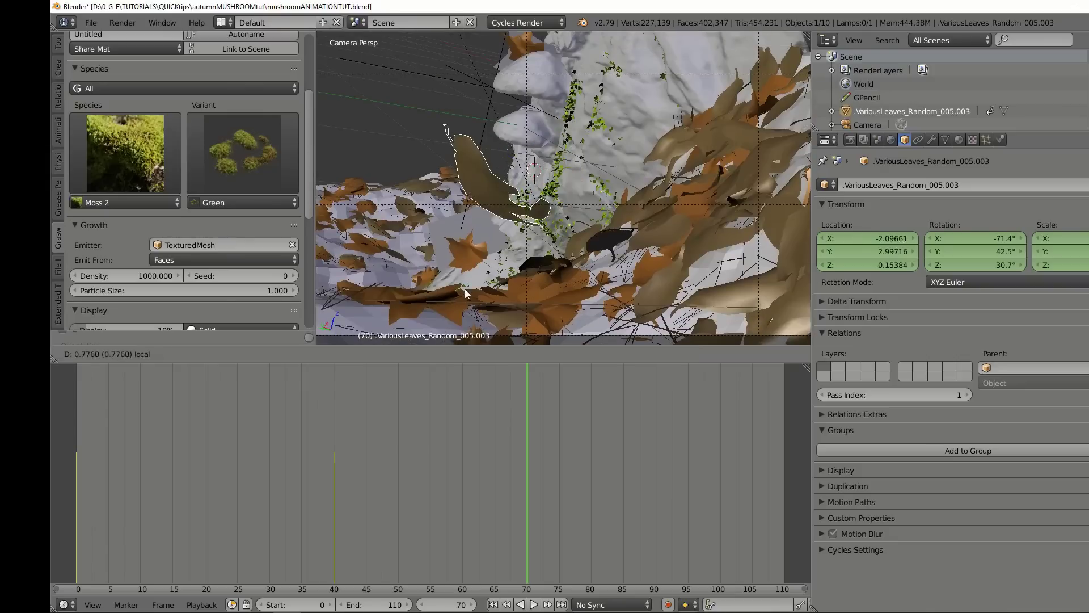
pyautogui.rightClick(464, 291)
pyautogui.scroll(-4, 533, 207)
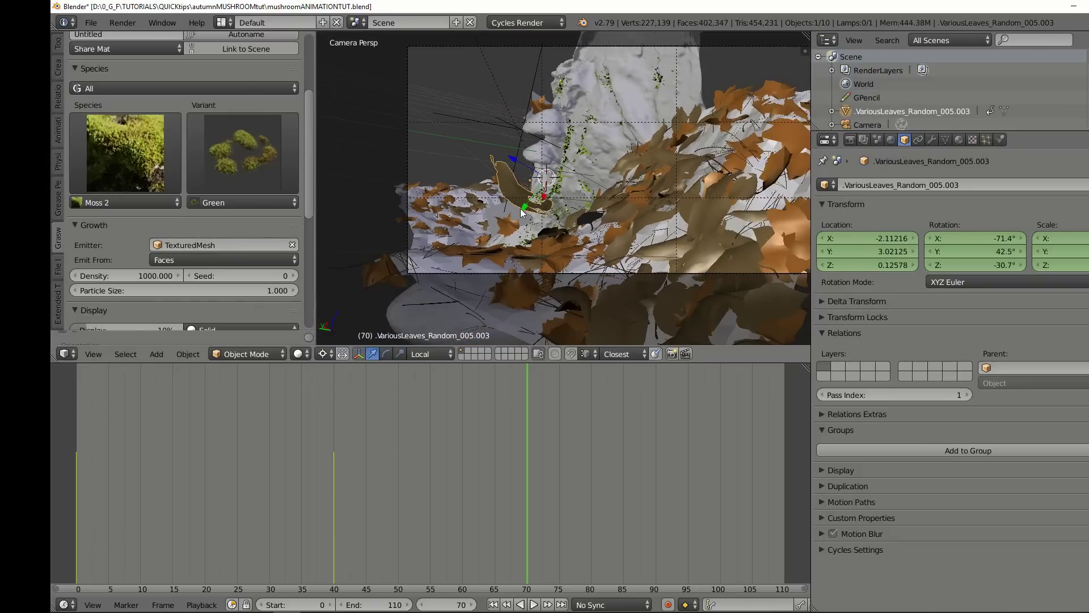
# Step: Fine-tune the leaf's position and rotation in front of the trunk and keyframe it at frame 70
pyautogui.press('g')
pyautogui.click(567, 221)
pyautogui.press('r')
pyautogui.click(619, 226)
pyautogui.press('i')
# Step: At the last frame, move the leaf down onto the leaf pile, turn it about its Y axis, and keyframe it
pyautogui.scroll(-3, 590, 238)
pyautogui.hotkey('shift', 'Right')
pyautogui.press('g')
pyautogui.click(652, 267)
pyautogui.moveTo(644, 265); pyautogui.dragTo(669, 275)
pyautogui.press('r')
pyautogui.press('y')
pyautogui.click(635, 249)
pyautogui.press('i')
# Step: Play the leaf's complete fall from the first frame
pyautogui.hotkey('shift', 'Left')
pyautogui.hotkey('alt', 'a')
pyautogui.press('Escape')
# Step: Keyframe the camera at frame 0 and snap the 3D cursor to the focus empty at the mushroom caps
pyautogui.rightClick(444, 123)
pyautogui.press('i')
pyautogui.rightClick(477, 177)
pyautogui.hotkey('shift', 's')
pyautogui.rightClick(635, 118)
# Step: At frame 40, rotate the camera around the 3D cursor about the Z axis and keyframe it
pyautogui.moveTo(340, 452); pyautogui.dragTo(333, 451)
pyautogui.press('r')
pyautogui.press('z')
pyautogui.click(716, 124)
pyautogui.press('s')
pyautogui.press('Escape')
# Step: Play the animation from the start to check the camera's move around the mushrooms
pyautogui.hotkey('shift', 'Left')
pyautogui.hotkey('alt', 'a')
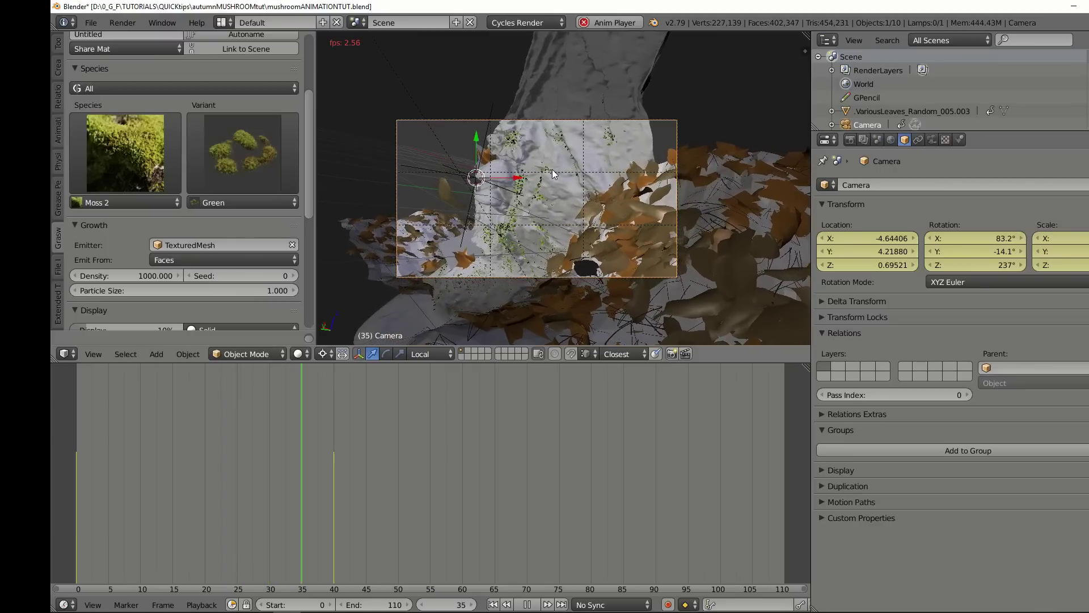
pyautogui.press('Escape')
pyautogui.scroll(-3, 500, 127)
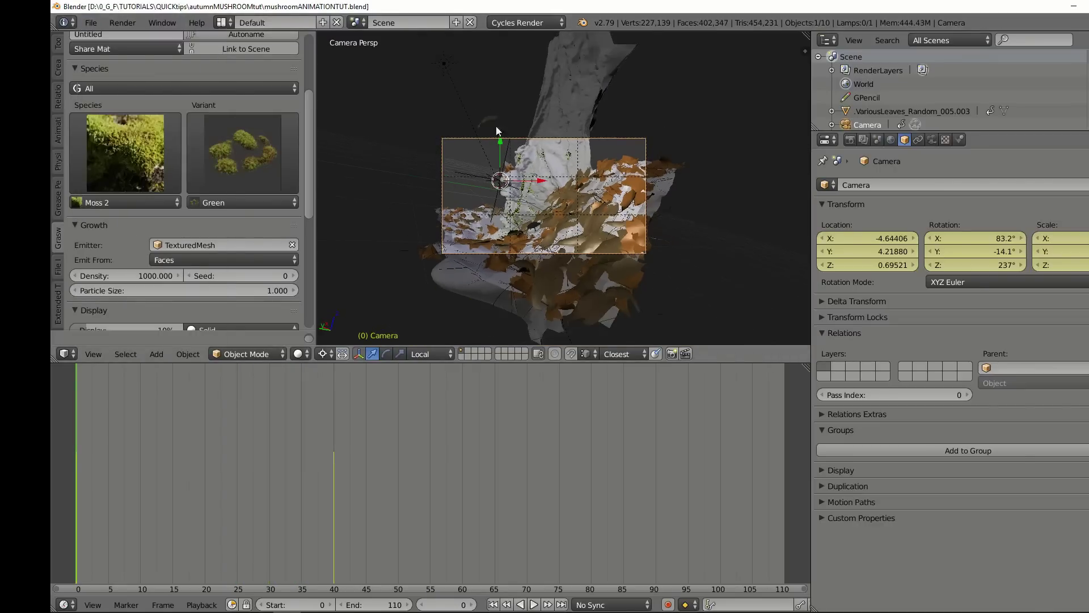
# Step: Select the Sun lamp and examine its direction toward the mushroom tree
pyautogui.rightClick(494, 125)
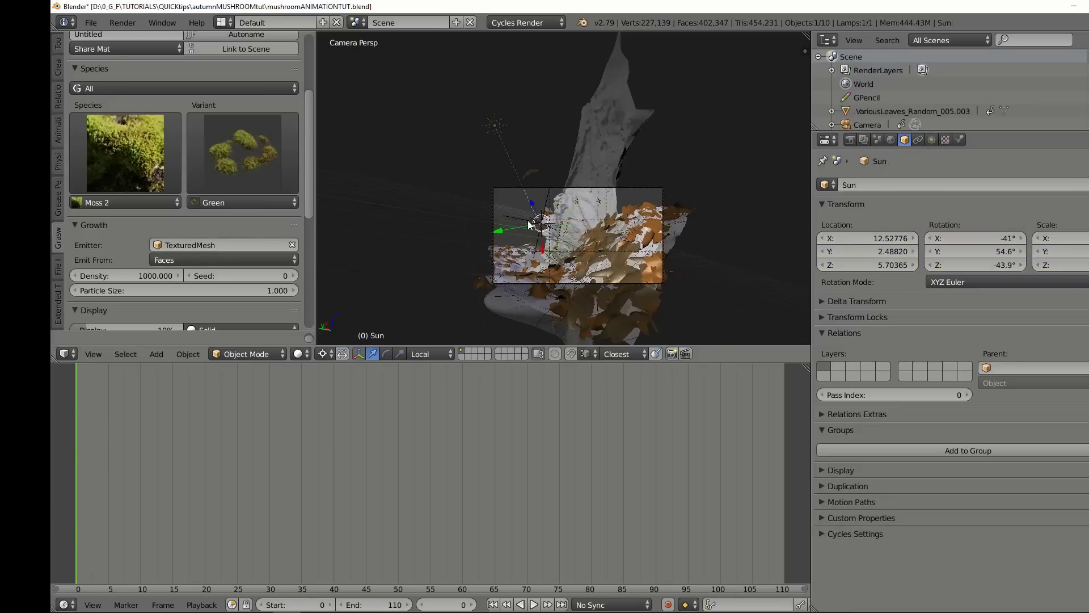
pyautogui.scroll(3, 526, 220)
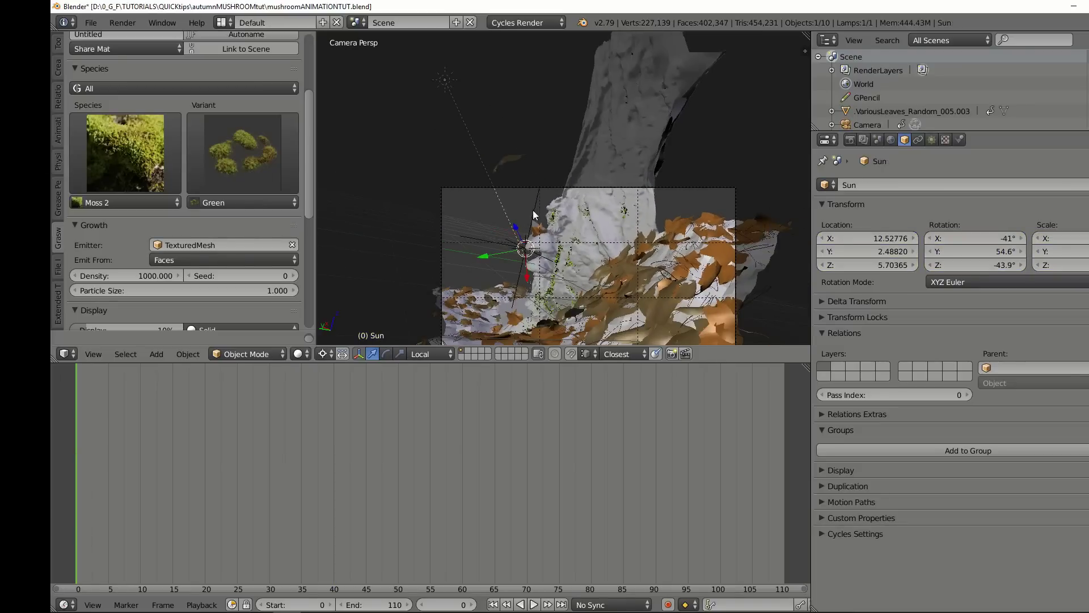
pyautogui.scroll(-4, 570, 218)
pyautogui.scroll(5, 608, 119)
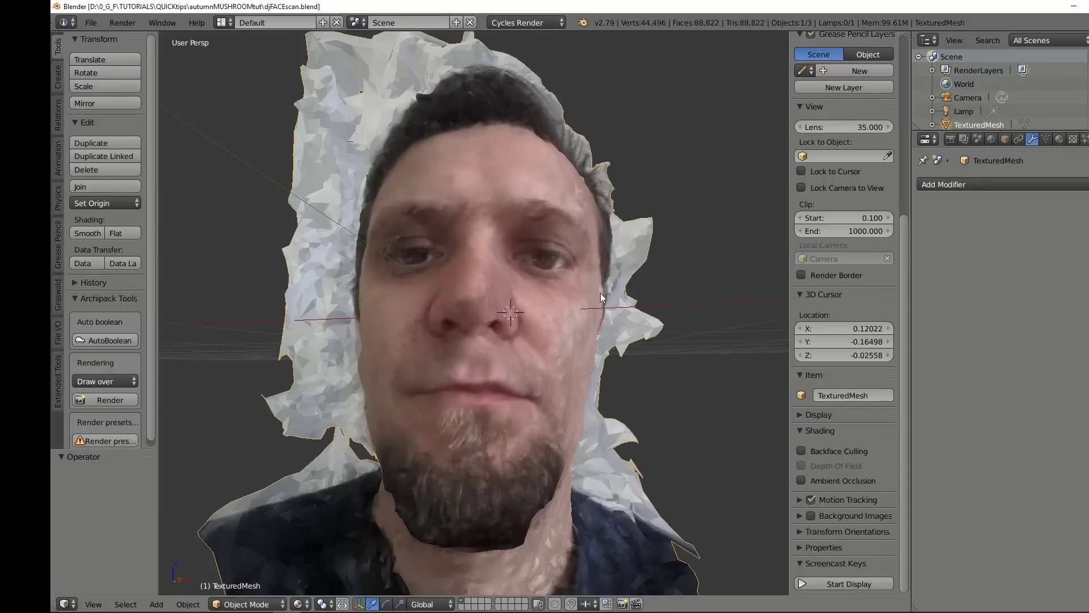
# Step: Inspect the TexturedMesh face scan in djFACEscan.blend from the side and switch it to Sculpt Mode
pyautogui.moveTo(465, 364); pyautogui.dragTo(443, 377, button='middle')
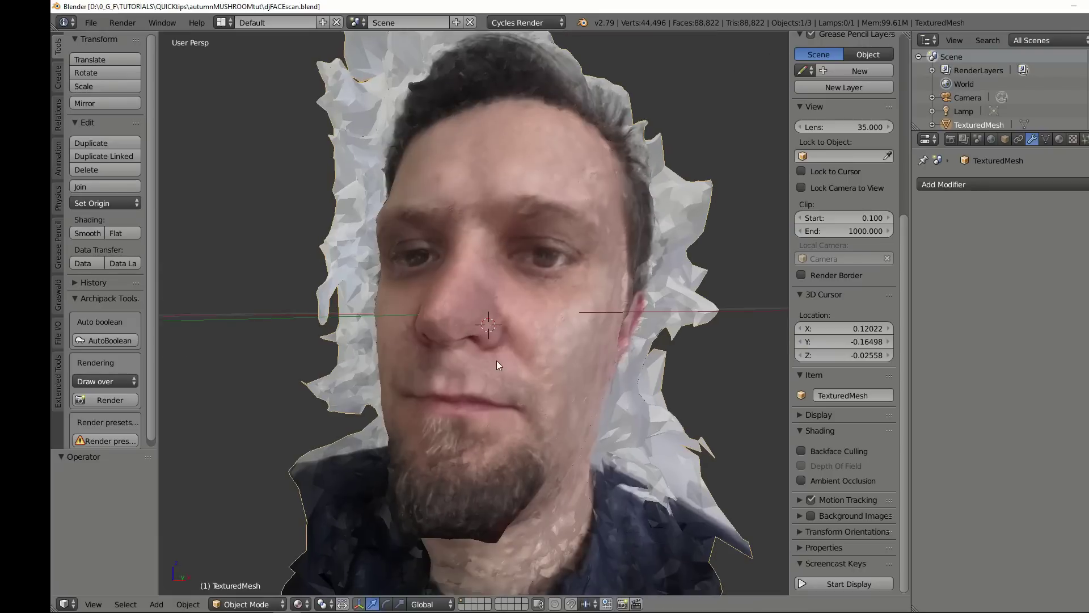
pyautogui.moveTo(499, 331)
pyautogui.mouseDown(button='middle')
pyautogui.moveTo(573, 333)
pyautogui.moveTo(520, 337)
pyautogui.moveTo(513, 372)
pyautogui.moveTo(538, 397)
pyautogui.moveTo(499, 414)
pyautogui.moveTo(527, 377)
pyautogui.mouseUp(button='middle')
pyautogui.click(254, 605)
pyautogui.click(254, 559)
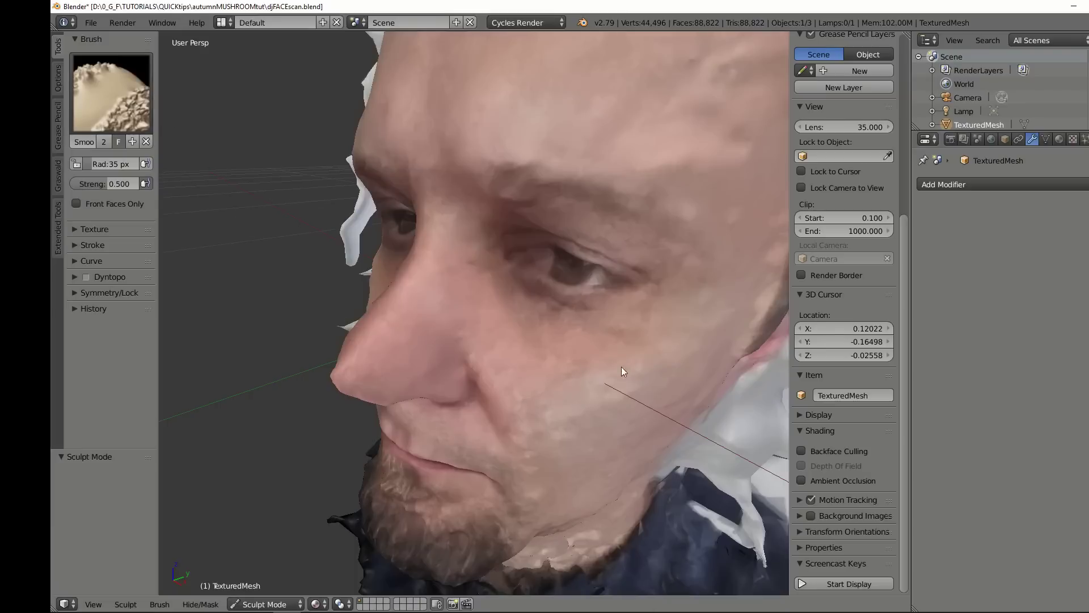